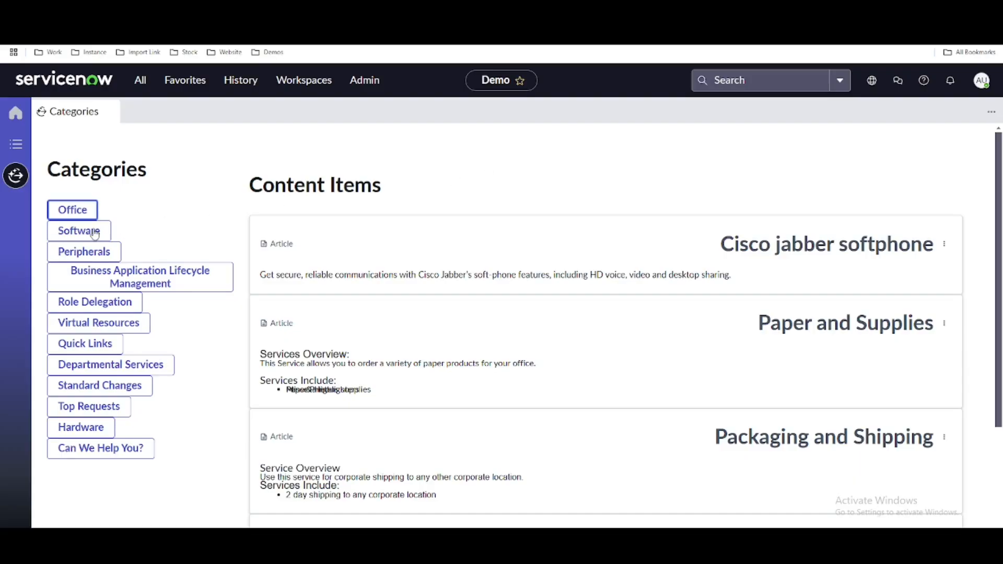
View the content items of the Software category and return to those of the Office category
left_click(94, 232)
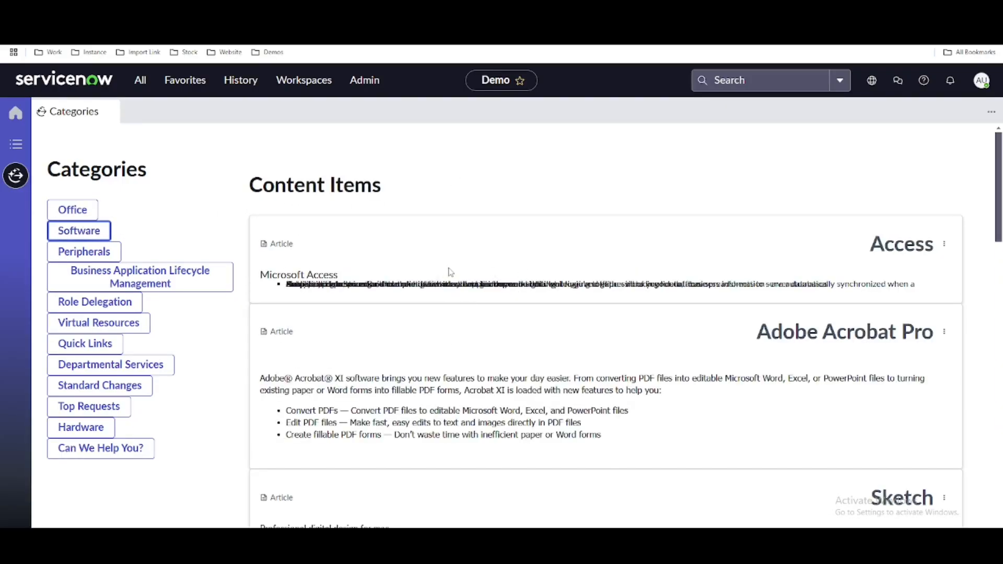
left_click(78, 211)
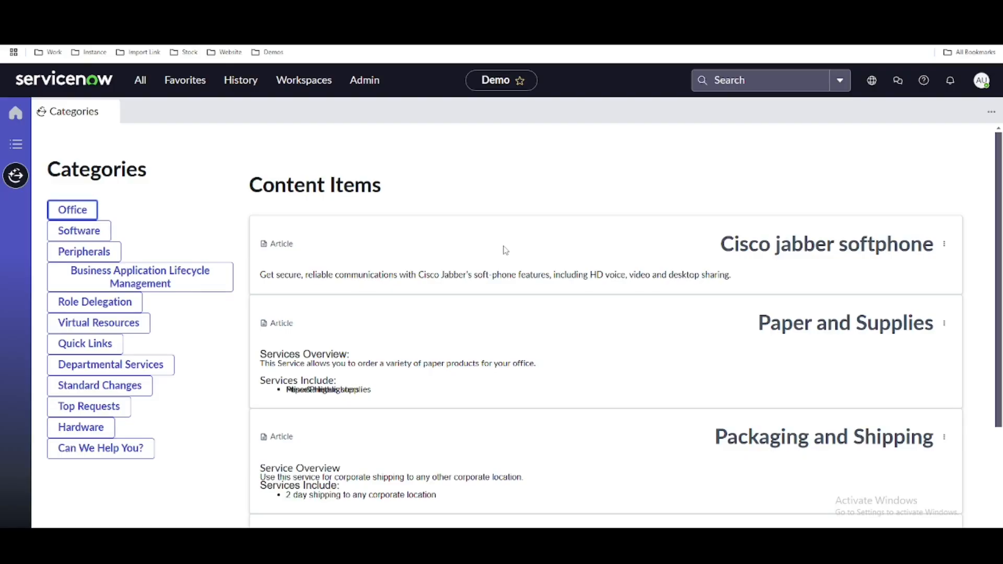
Find EVAM in the application navigator and open the EVAM Definitions list
left_click(140, 81)
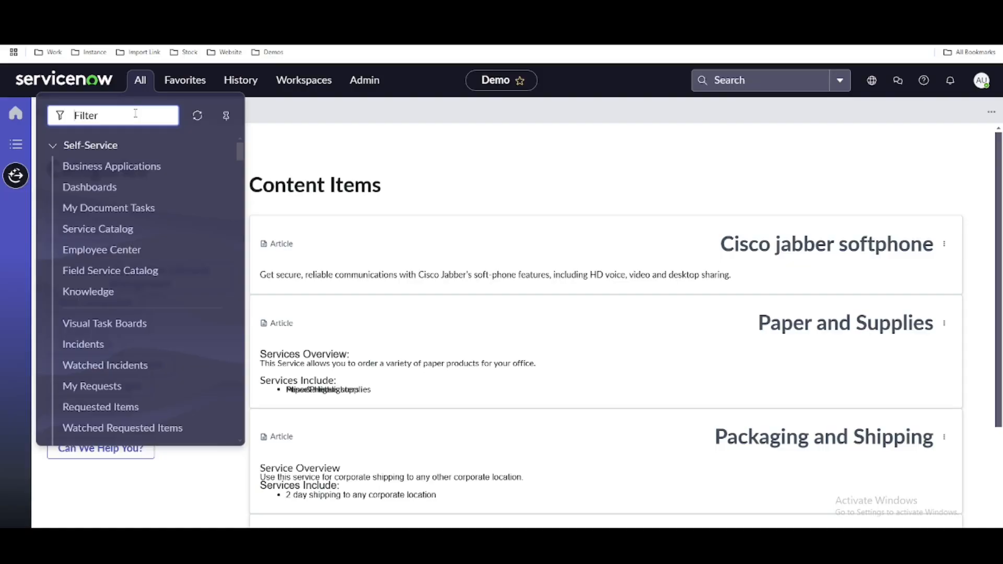
type("EVAM")
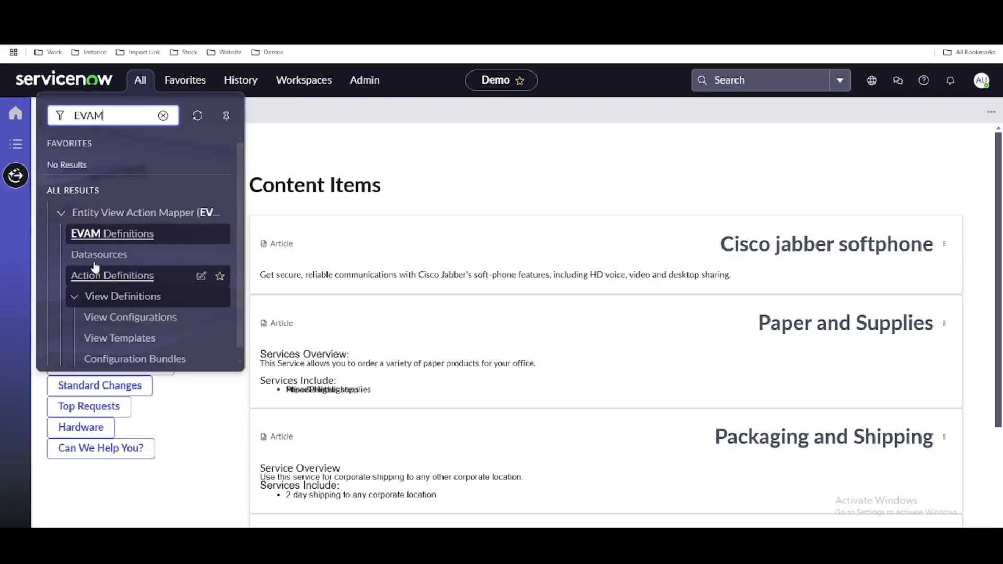
left_click(104, 235)
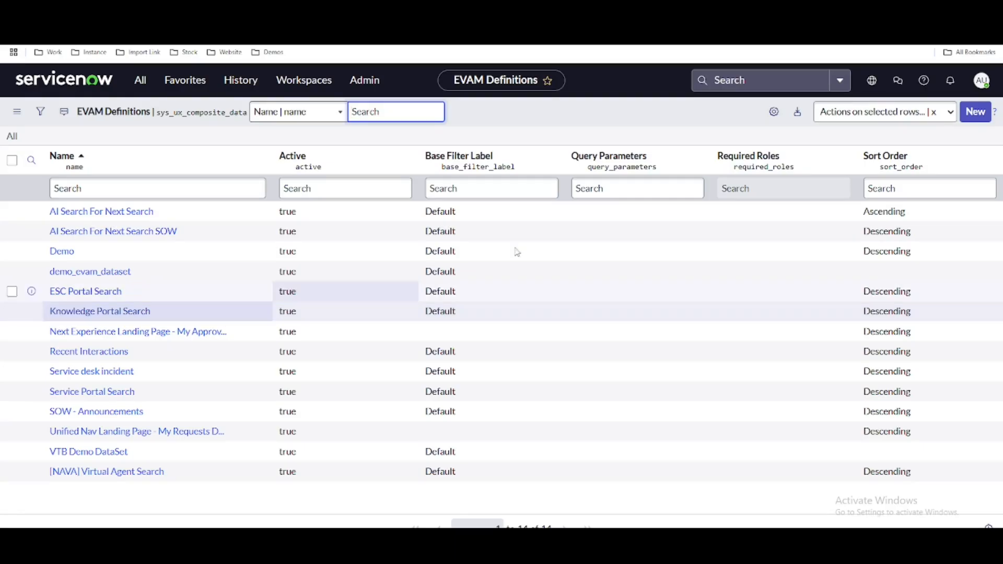
Create an EVAM definition named Demo Workspace and save it, staying on its record
left_click(973, 119)
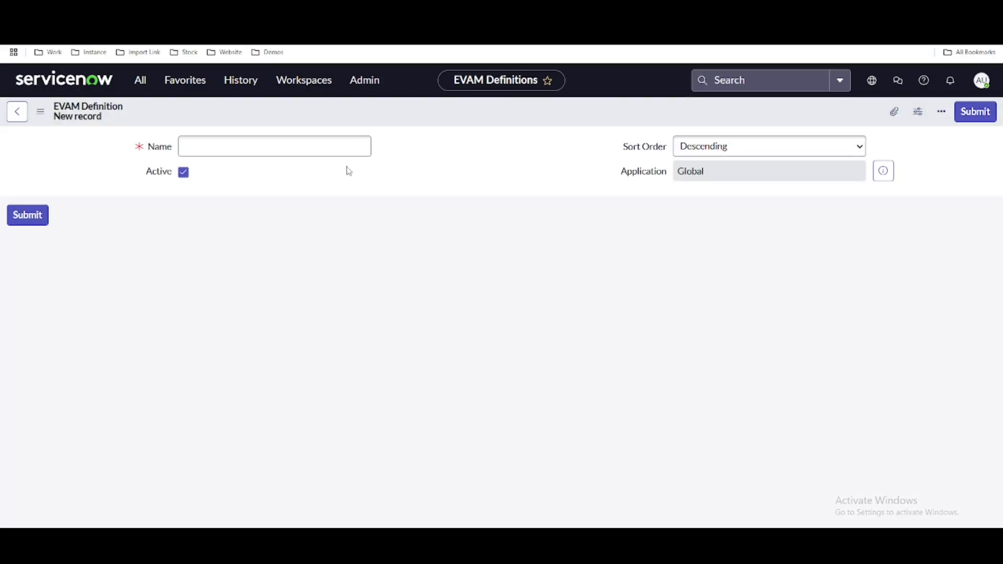
left_click(333, 145)
type("Do")
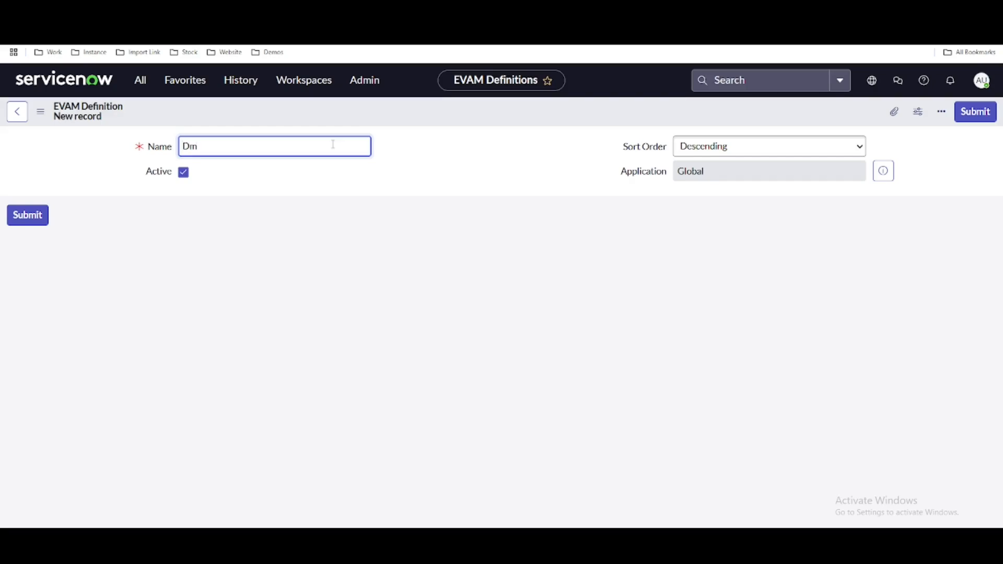
type("mo Workspace")
double_click(495, 245)
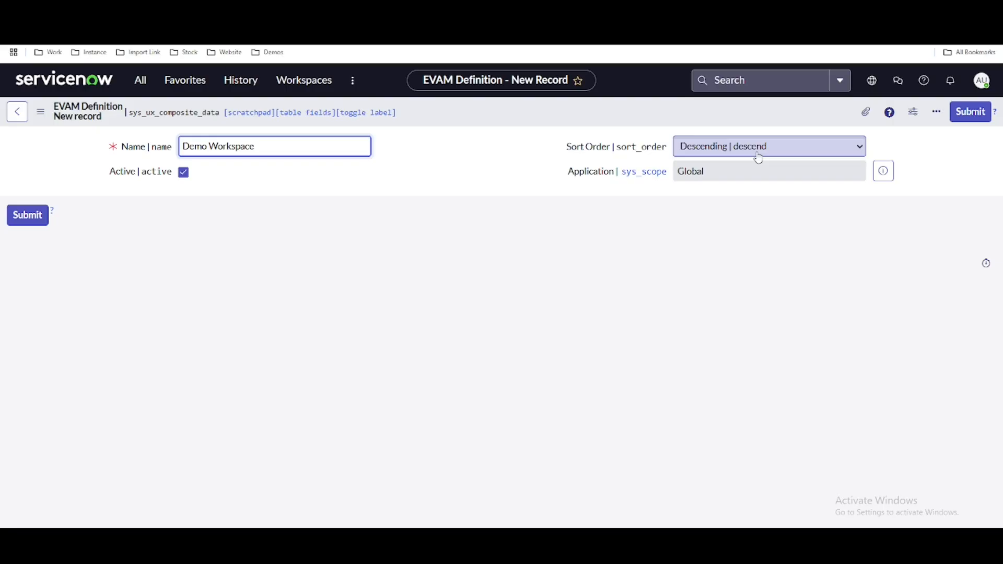
right_click(716, 118)
left_click(726, 128)
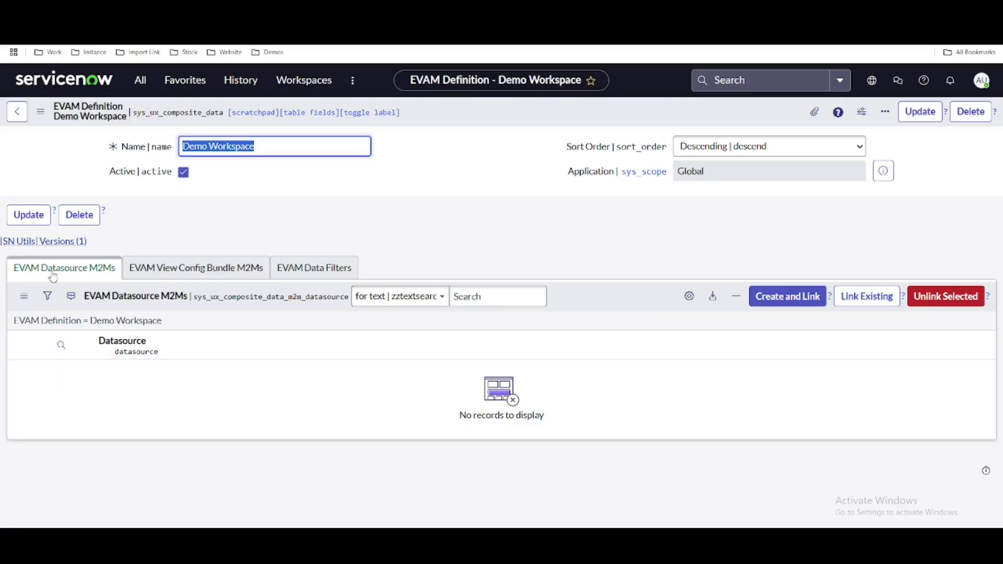
Start a new linked EVAM datasource named Catalog Item for the definition, using the table sc_cat_item
left_click(783, 293)
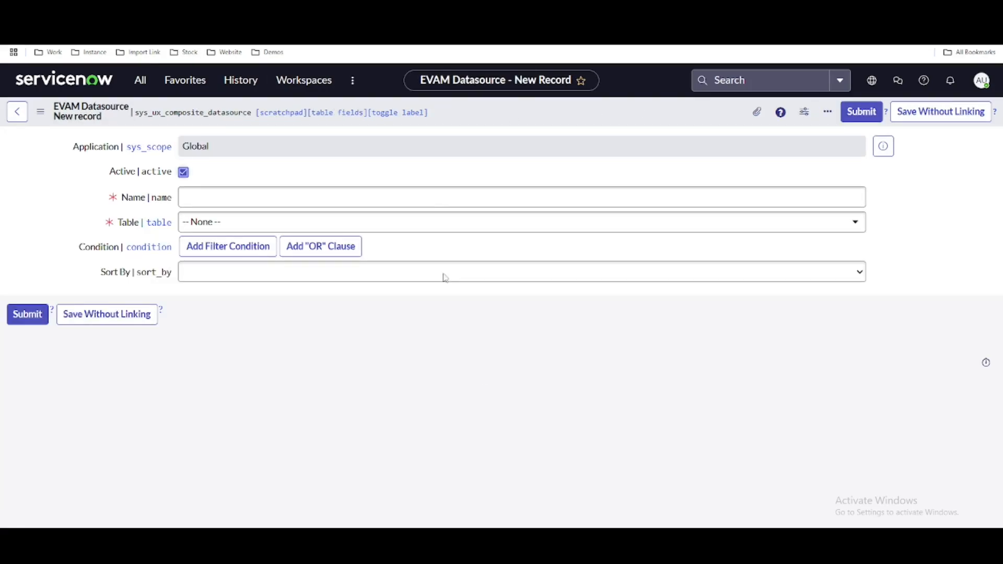
left_click(443, 202)
type("Catalog Item")
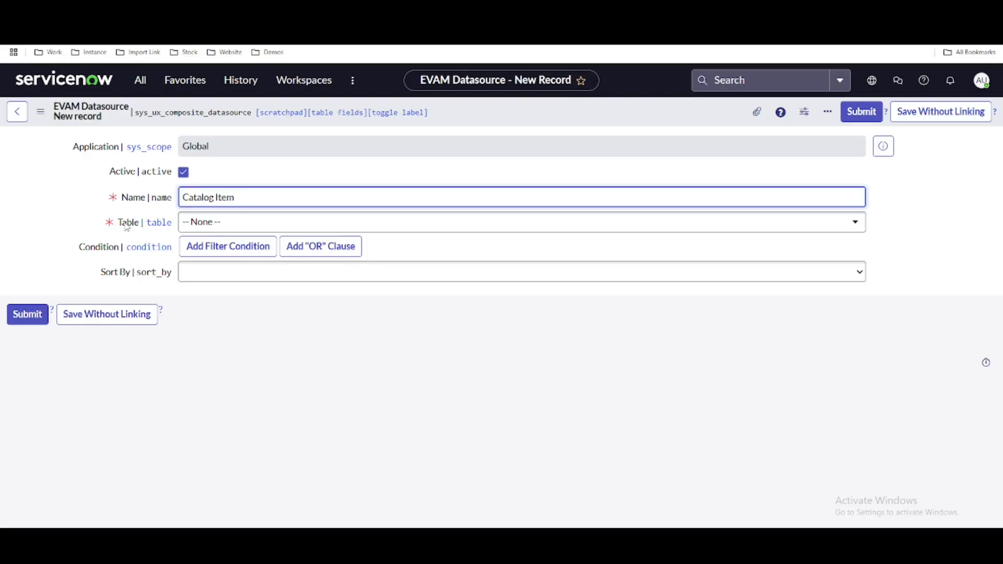
double_click(127, 224)
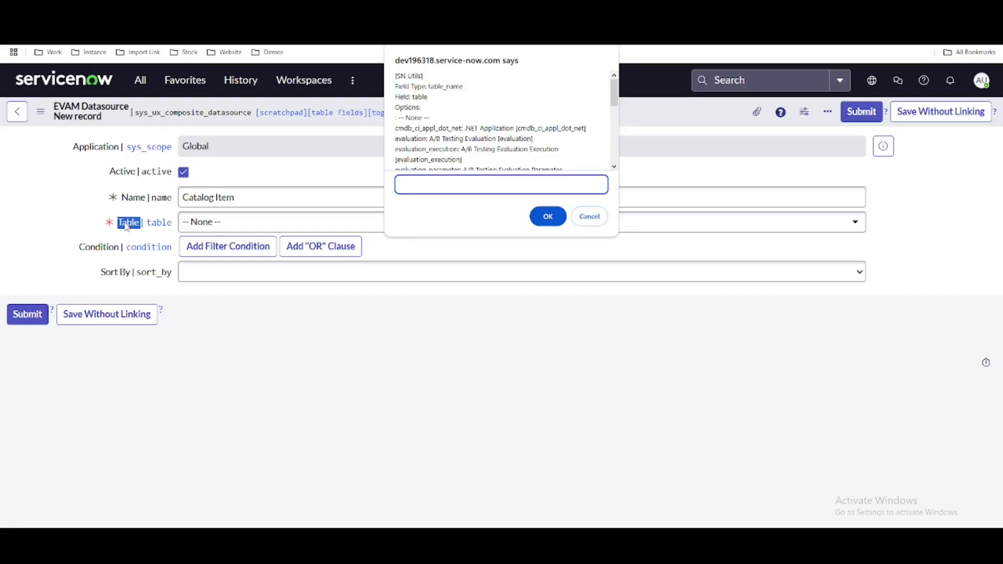
type("sc_cat_item")
key("Return")
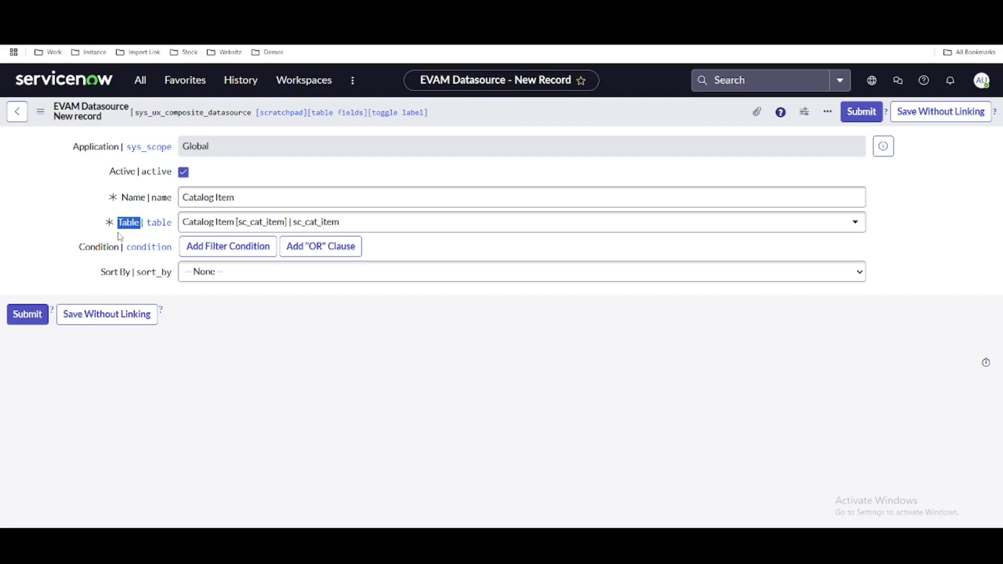
Add a filter condition to the datasource requiring that Active is true
left_click(191, 251)
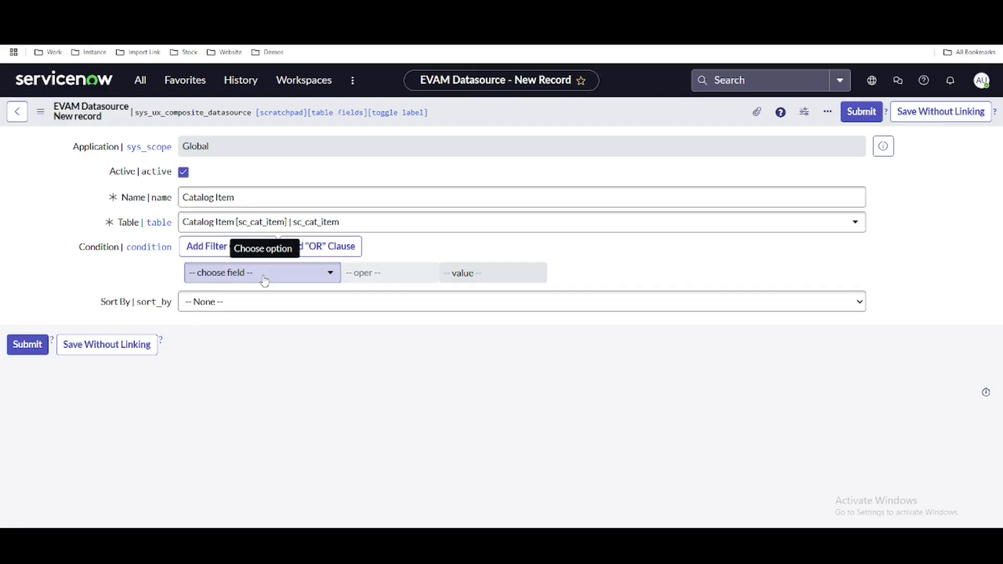
left_click(265, 281)
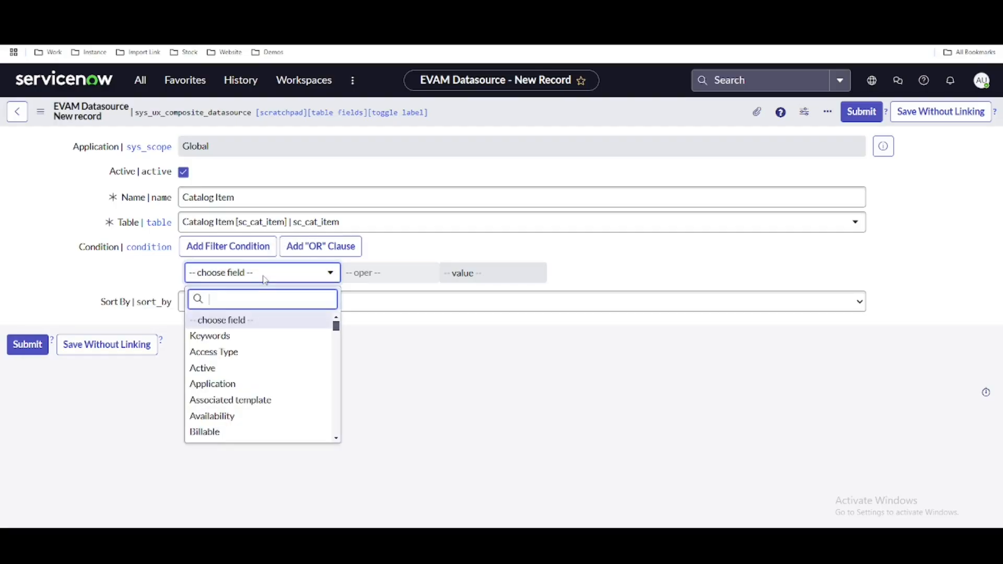
type("act")
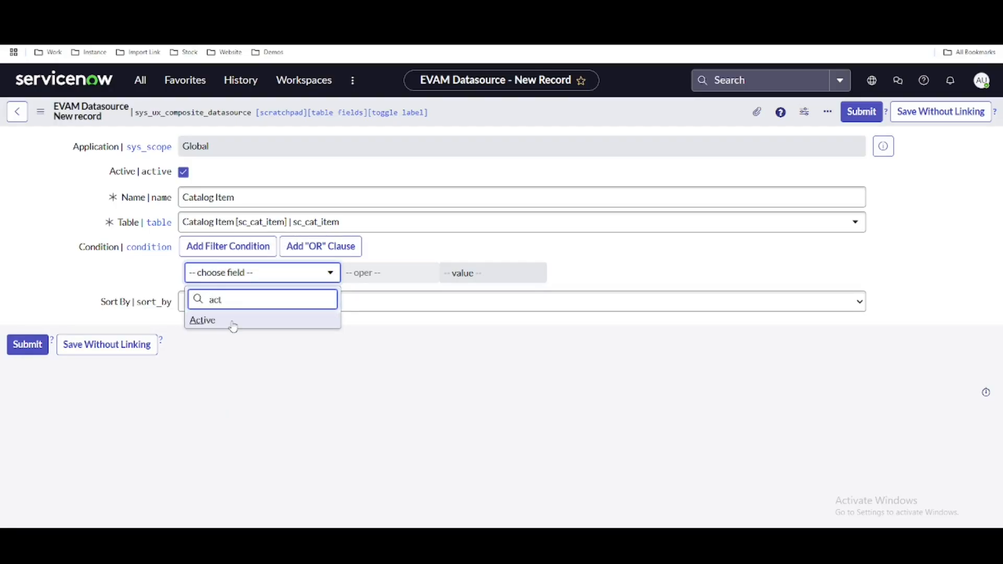
left_click(232, 324)
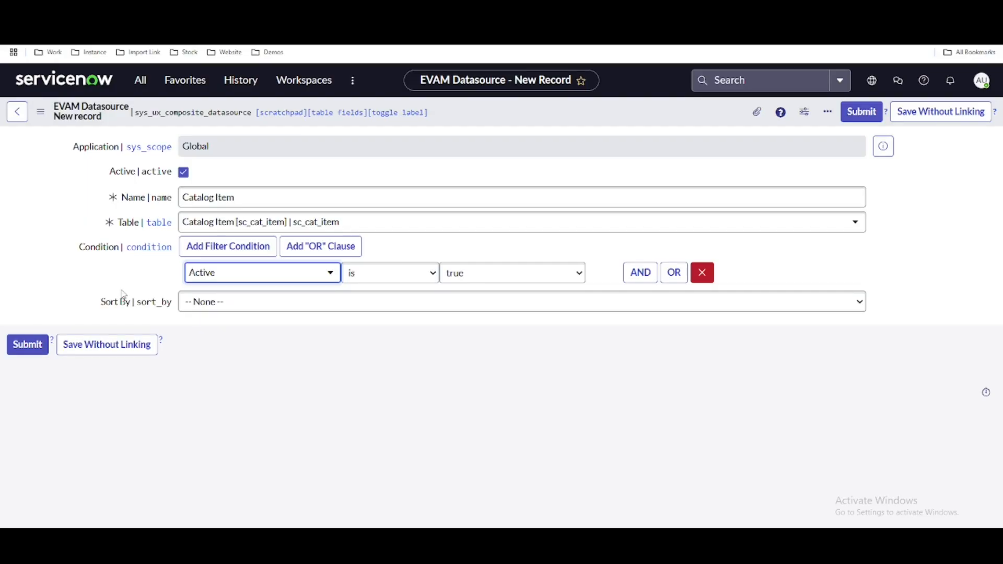
Sort the datasource by Name and submit it
mouse_move(104, 305)
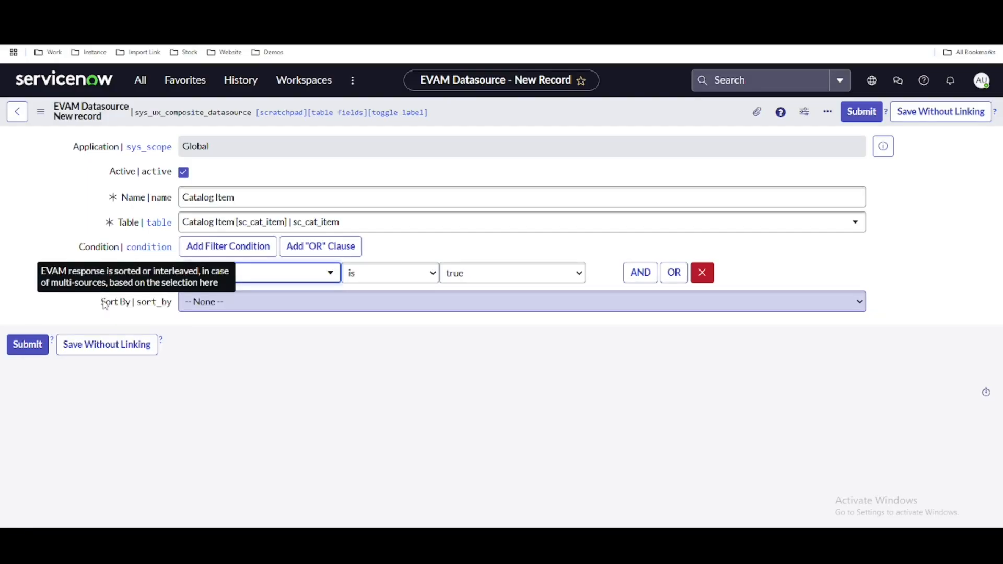
left_click(199, 303)
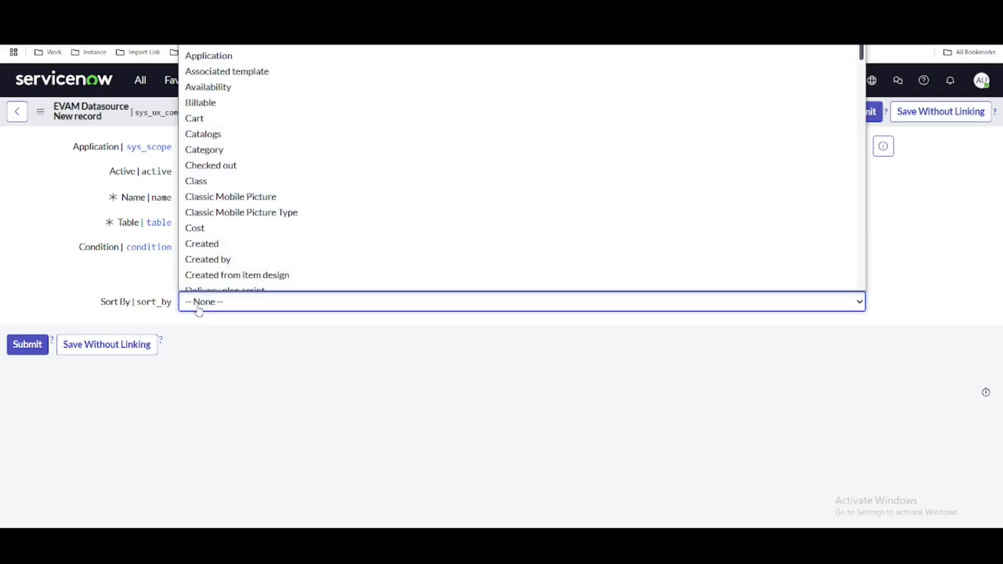
key("n")
key("Return")
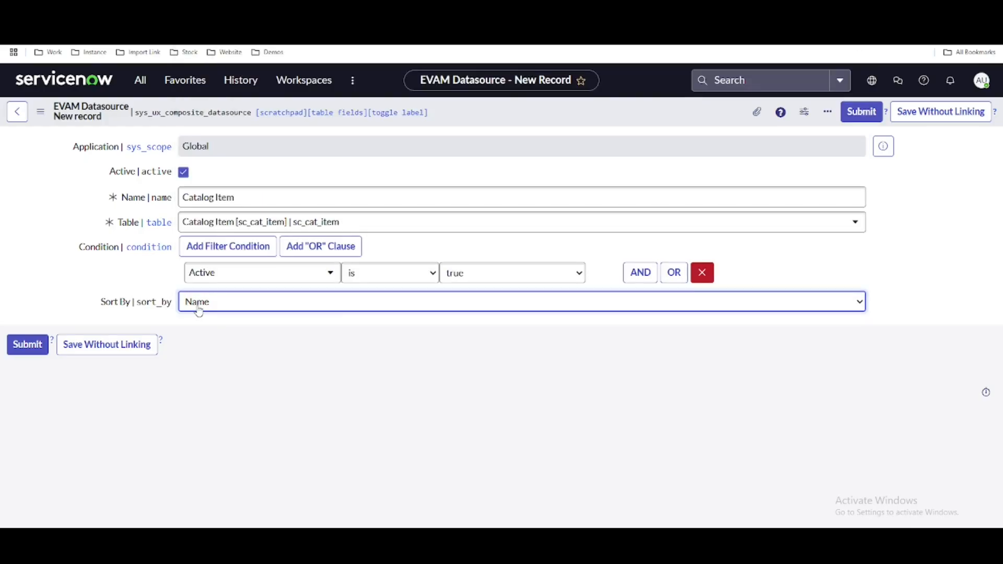
left_click(861, 115)
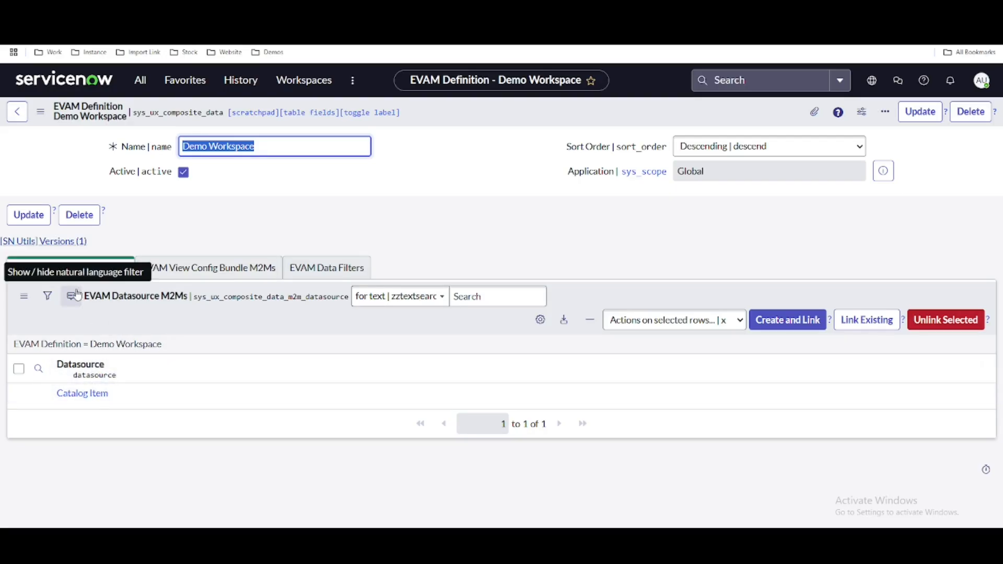
Create and link an EVAM view config bundle named Catalkog Item View to the Demo Workspace definition
left_click(181, 266)
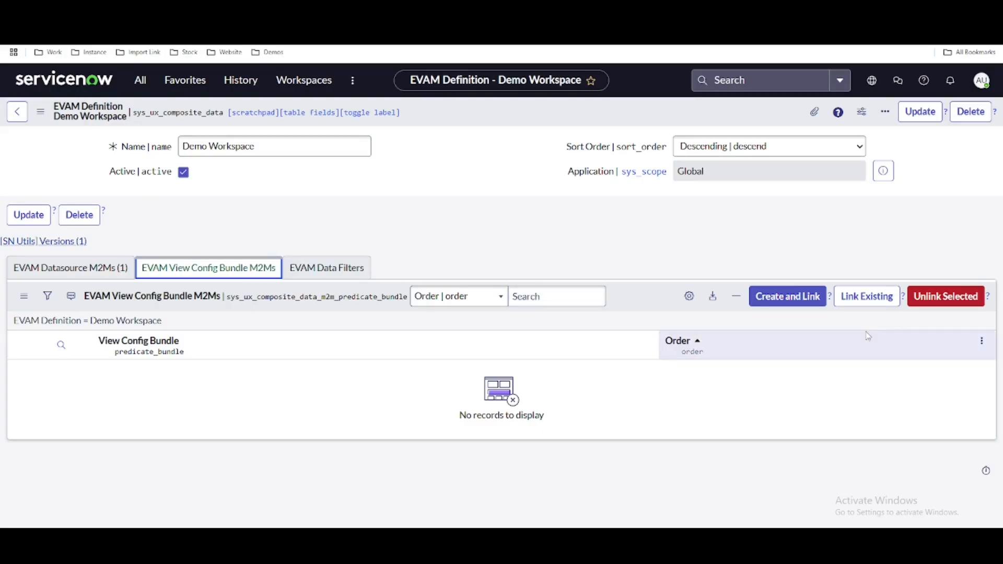
left_click(803, 307)
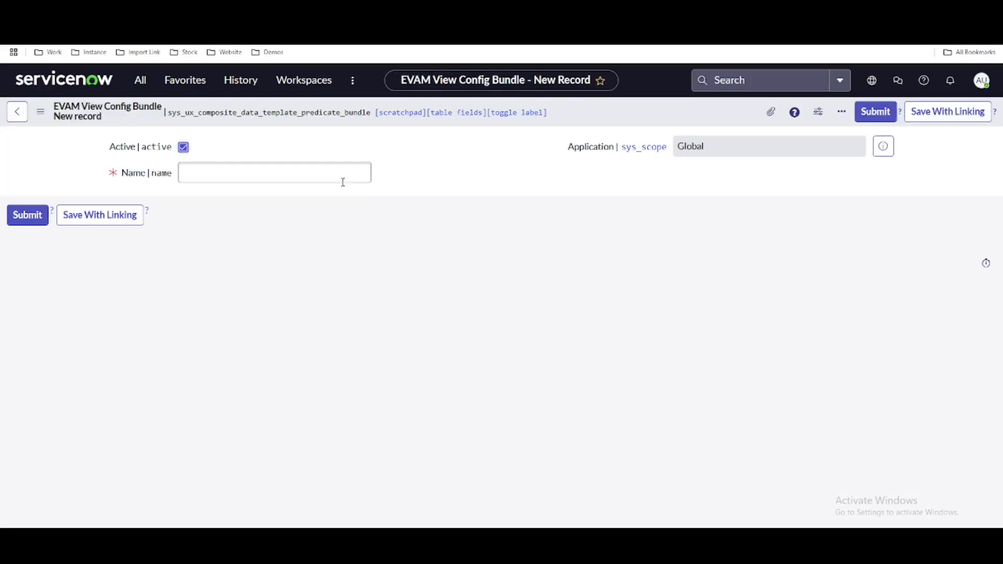
left_click(343, 177)
type("Catalkog Item")
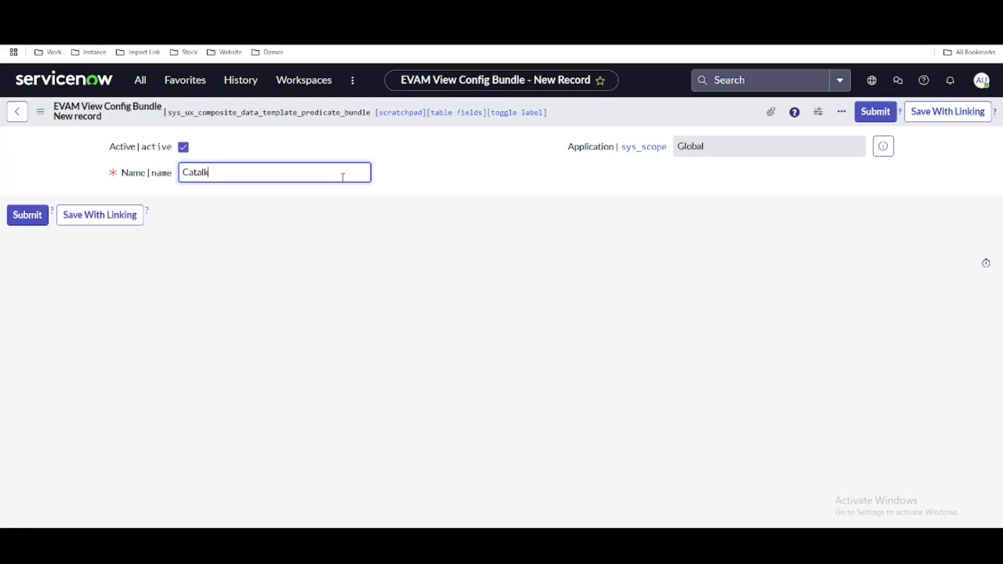
type("w")
left_click(876, 117)
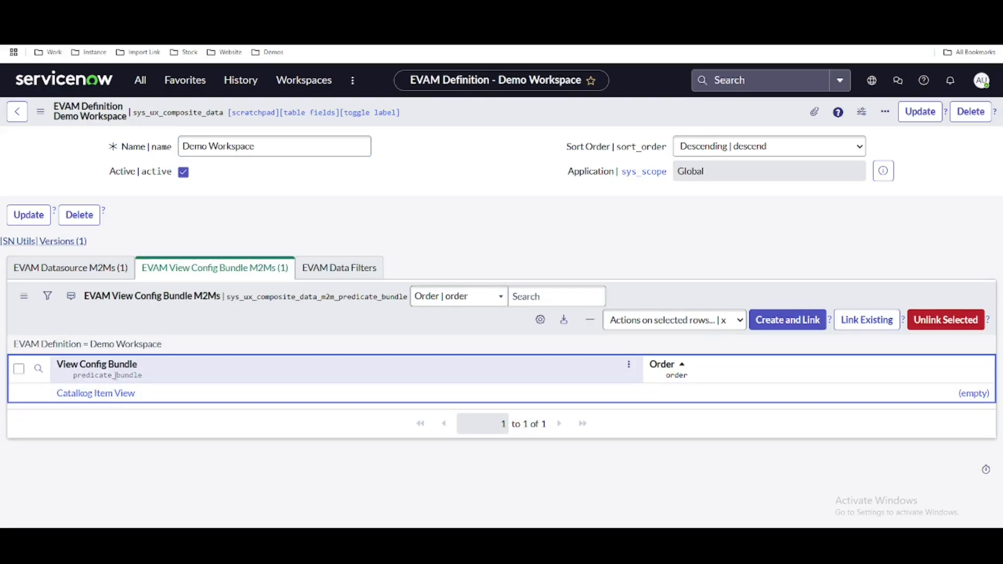
Open the Catalkog Item View bundle and start a new EVAM view config named Catalog Item View
left_click(111, 395)
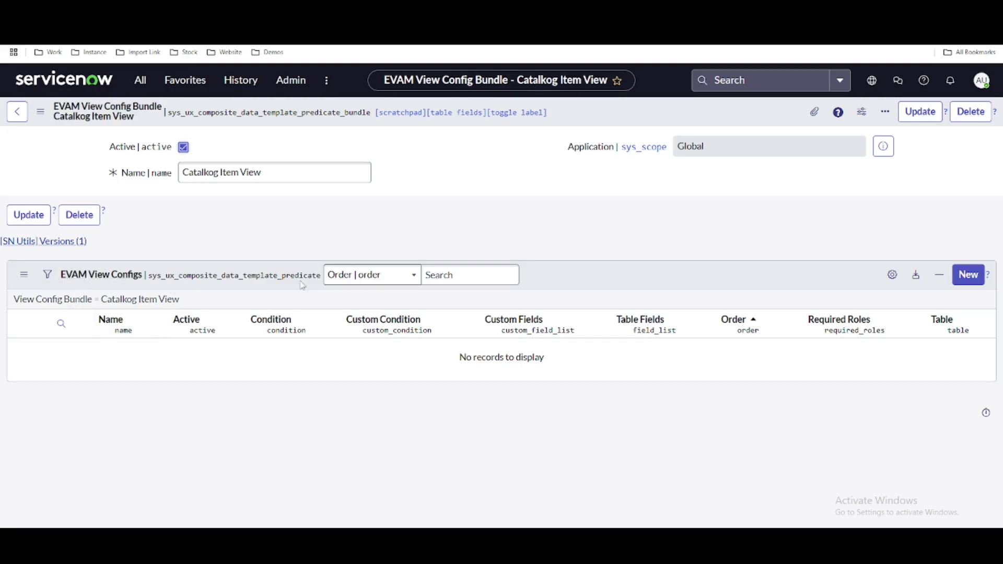
left_click(967, 277)
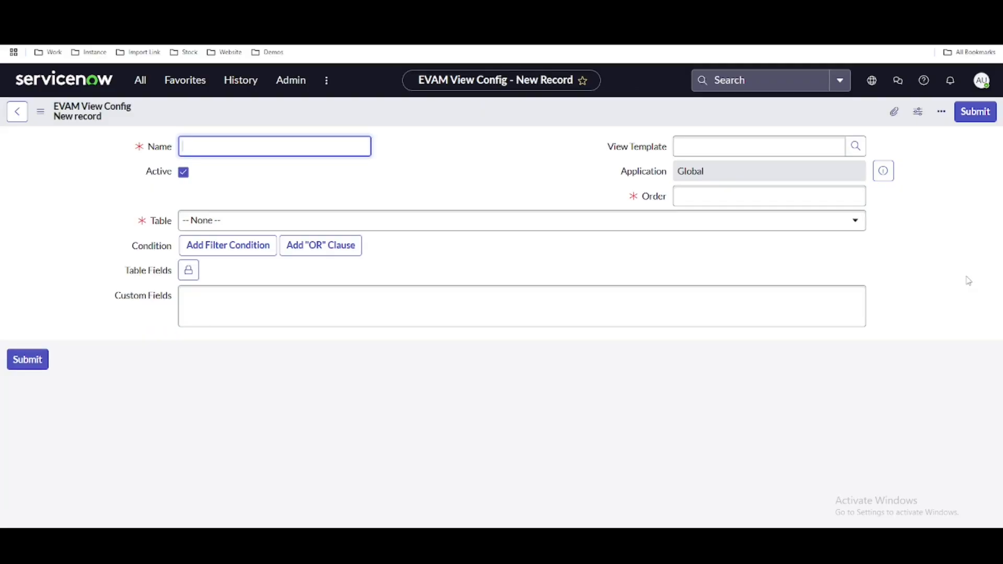
double_click(968, 280)
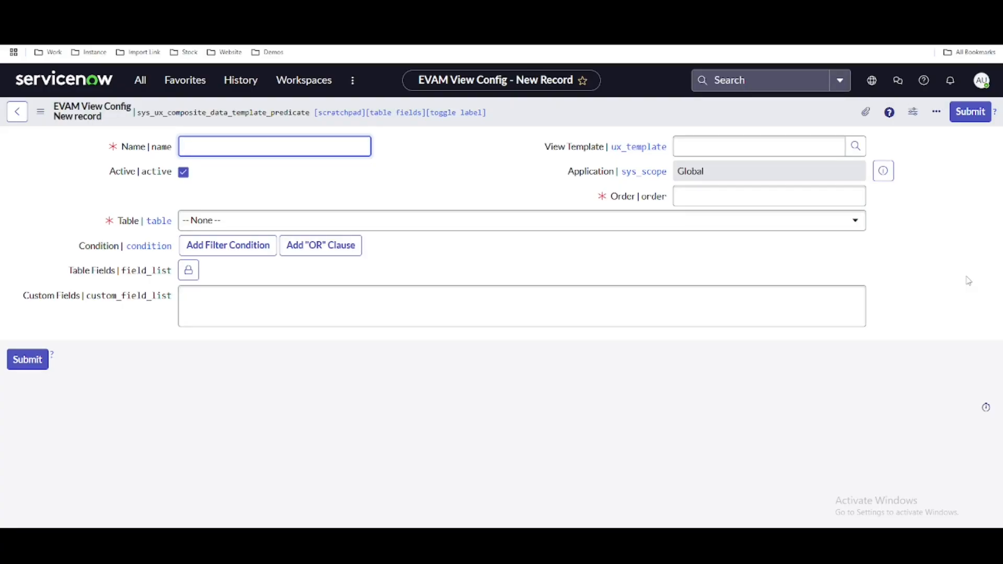
type("Catalog Item View")
Set the view config's table to Catalog Item [sc_cat_item]
double_click(133, 225)
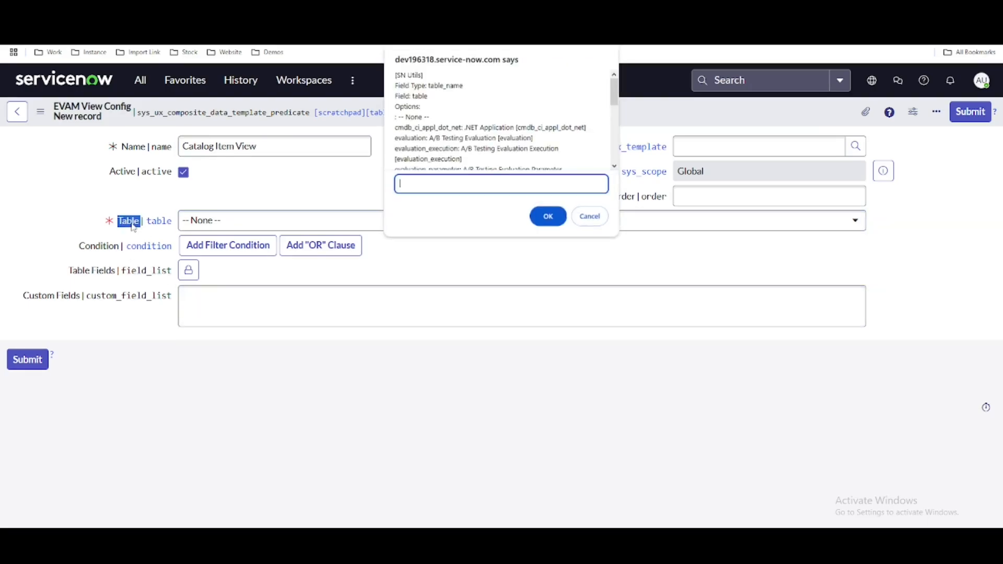
type("sc_Ca")
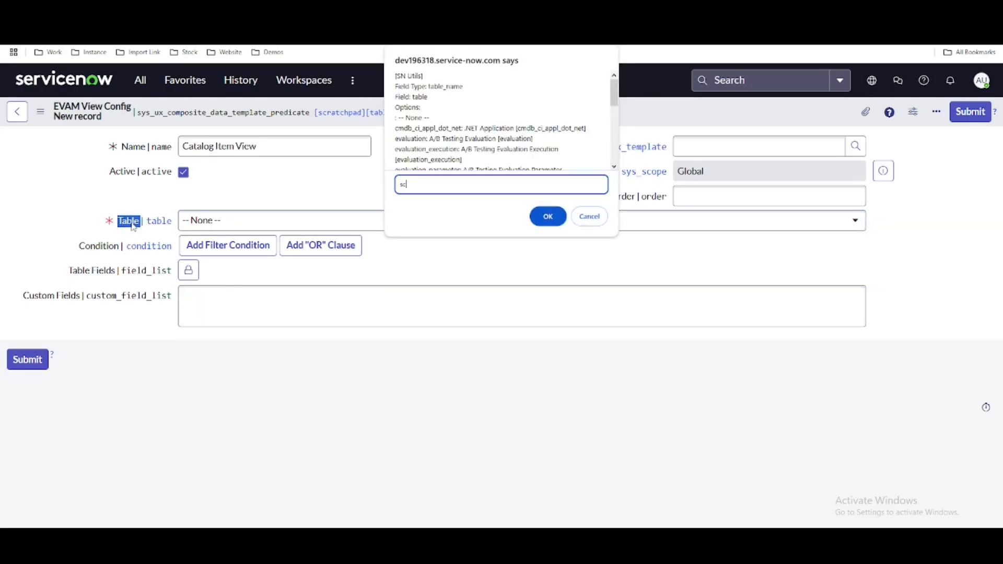
key("BackSpace")
key("BackSpace")
type("cat_item")
key("Return")
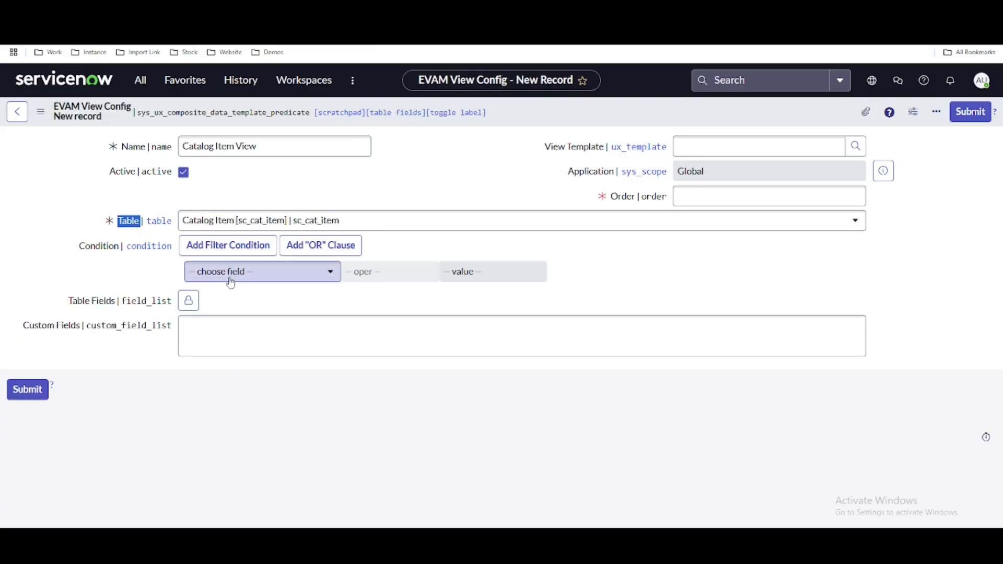
left_click(606, 285)
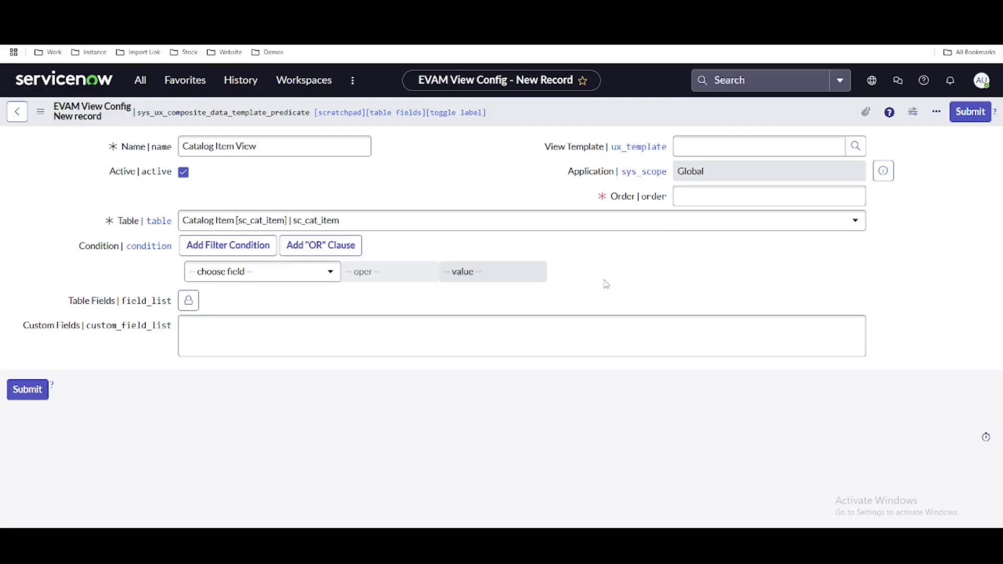
Add Name, Short description, Price and Picture to the view config's table fields
left_click(188, 300)
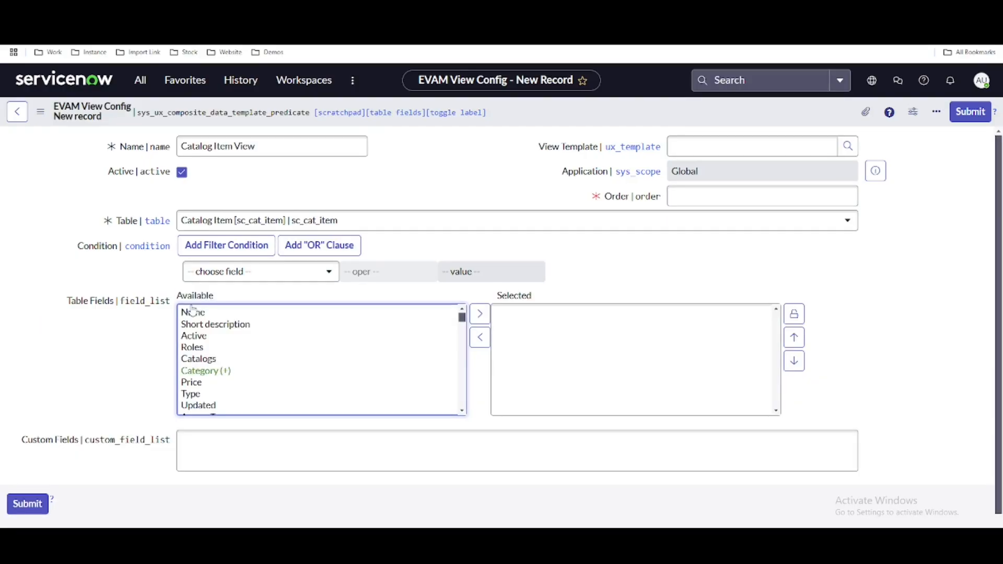
double_click(212, 313)
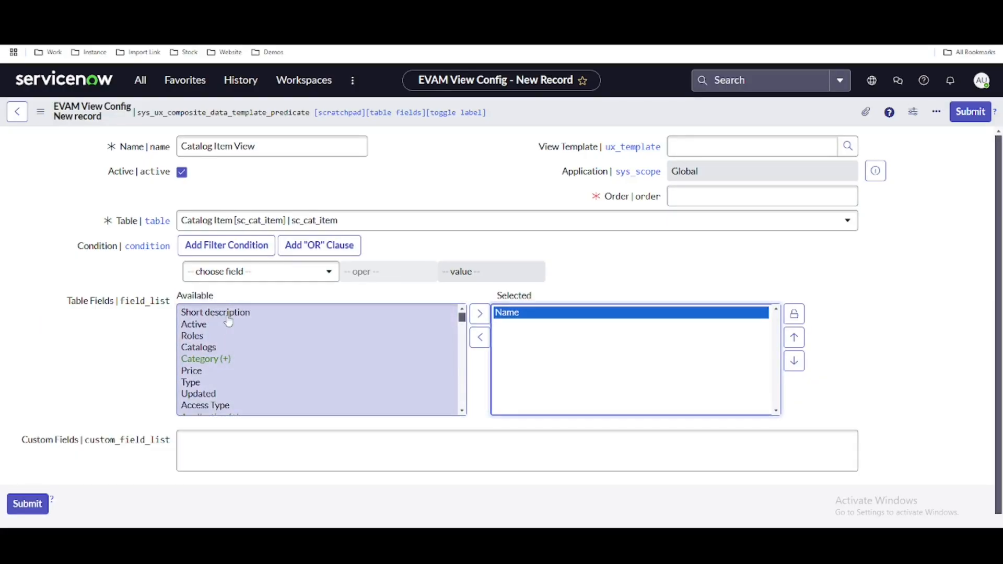
double_click(227, 314)
left_click(274, 337)
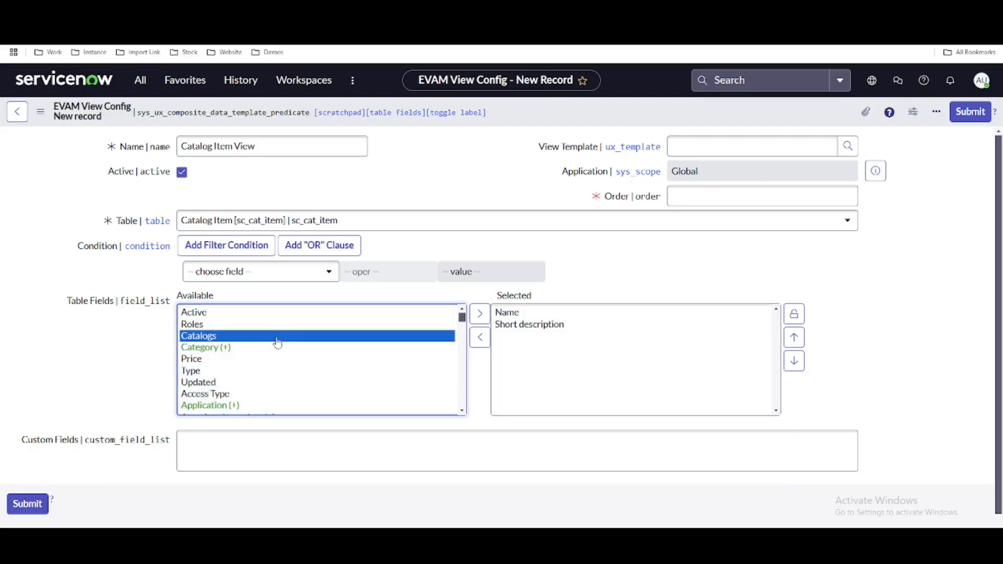
double_click(211, 362)
left_click(278, 372)
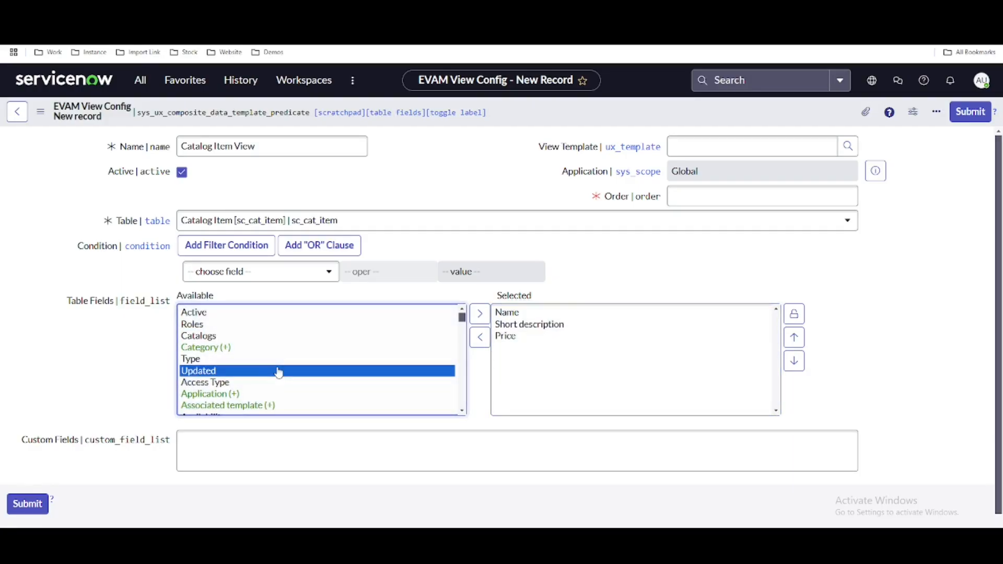
scroll(279, 372, "down", 5)
key("p")
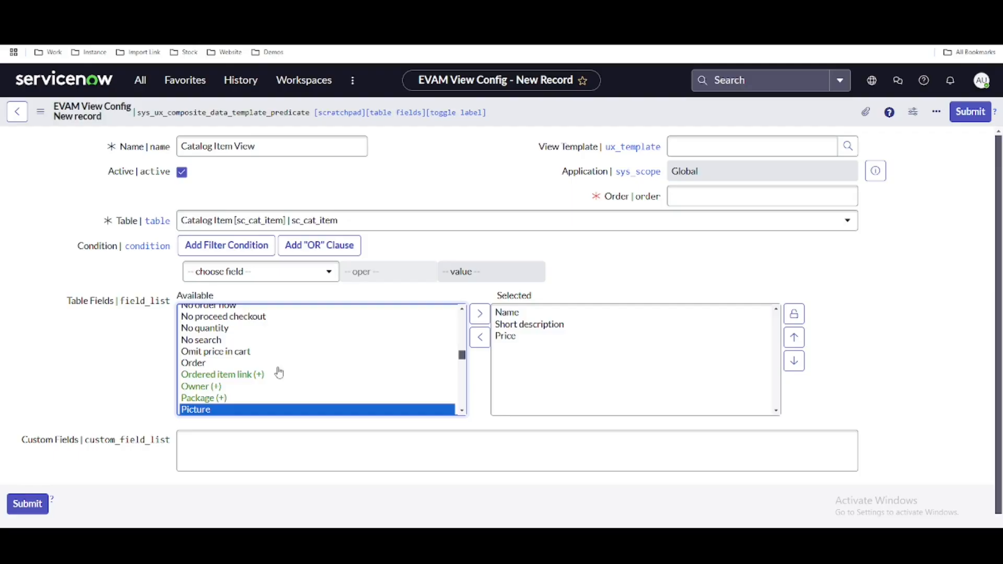
left_click(480, 315)
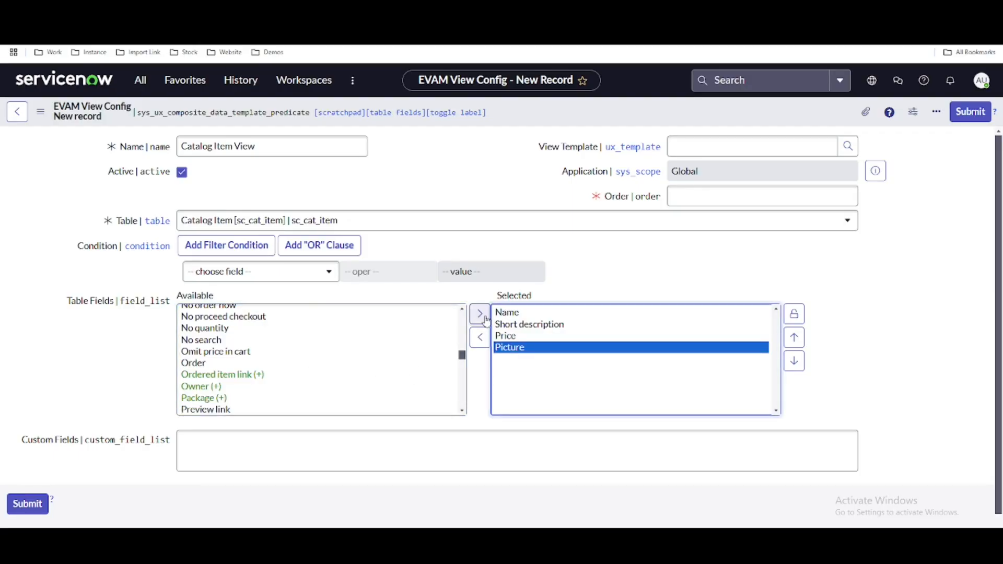
Set the view config's order to 100 and save the record without leaving it
left_click(734, 196)
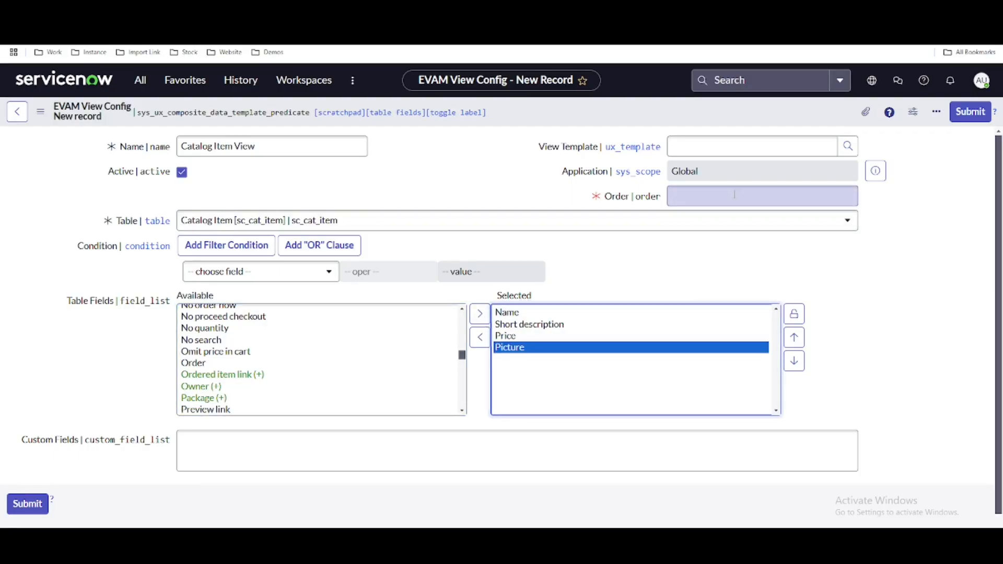
type("100")
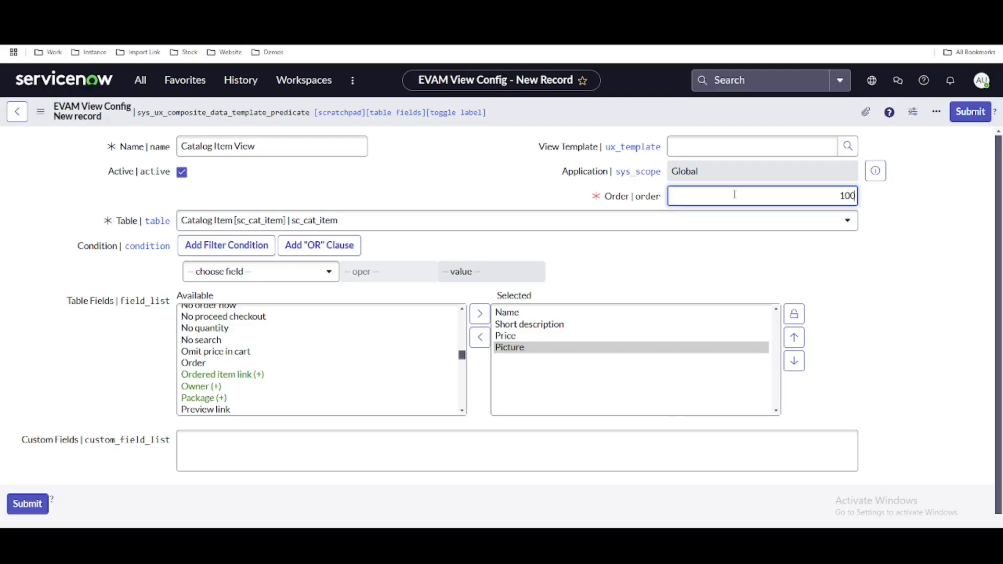
right_click(782, 106)
left_click(786, 113)
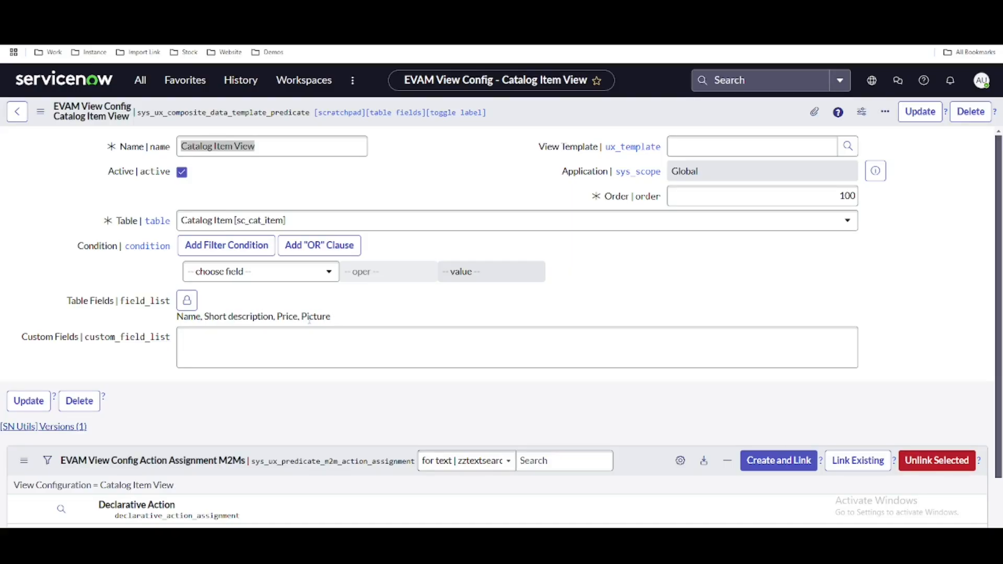
Create a view template named Ctalog List Template for the Catalog Item View config and save the config
left_click(736, 147)
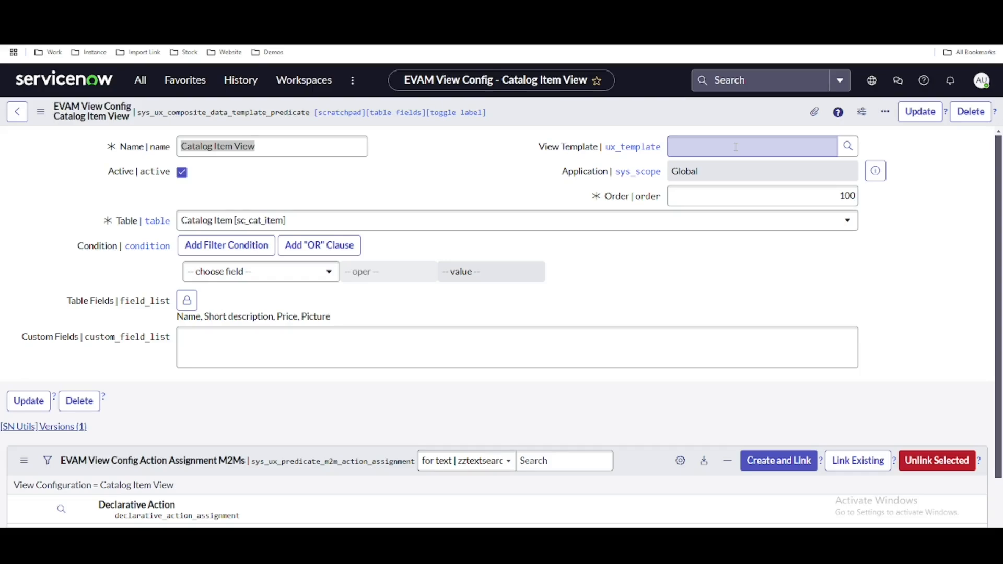
left_click(847, 146)
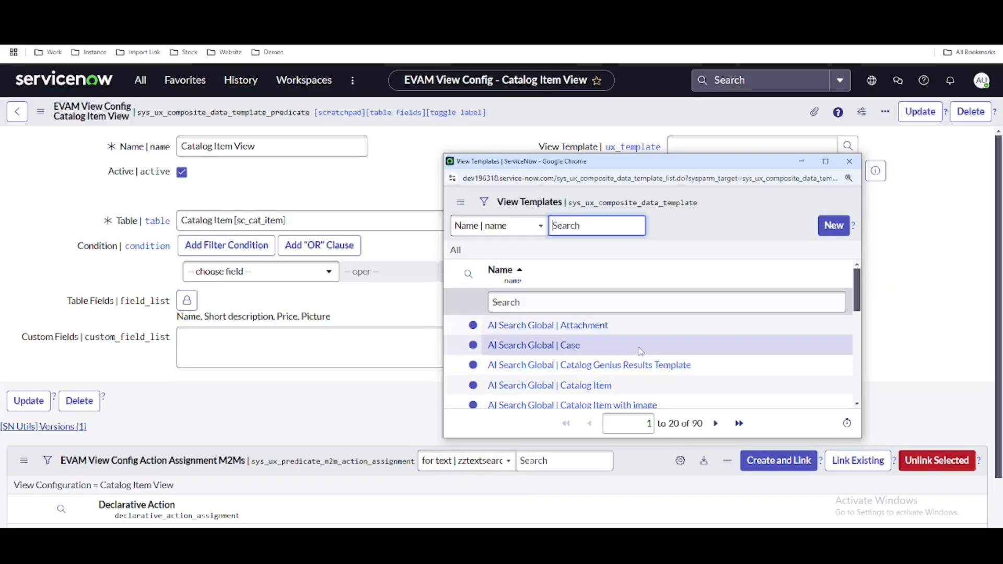
left_click(834, 230)
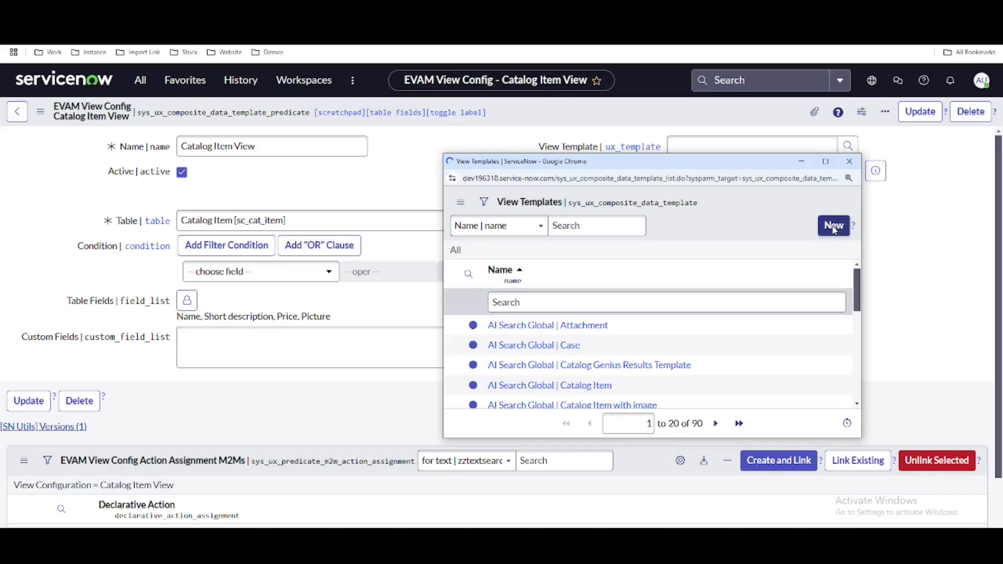
left_click(481, 259)
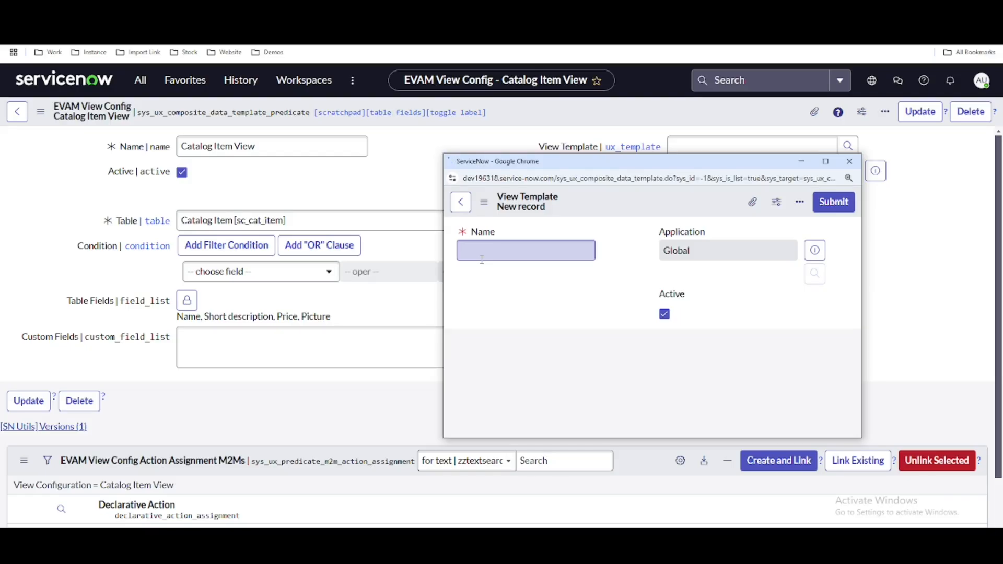
type("Ctalog")
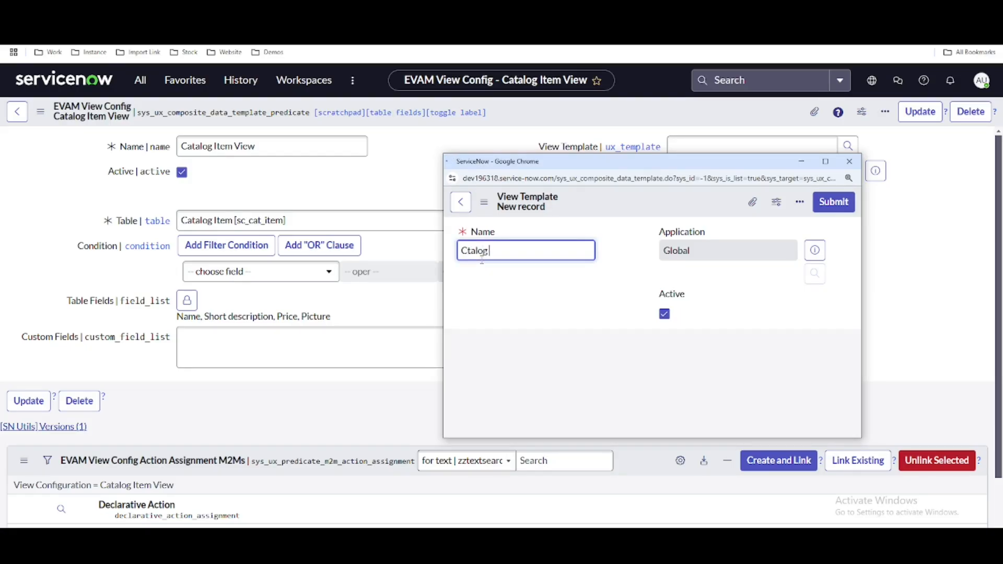
type(" List Template")
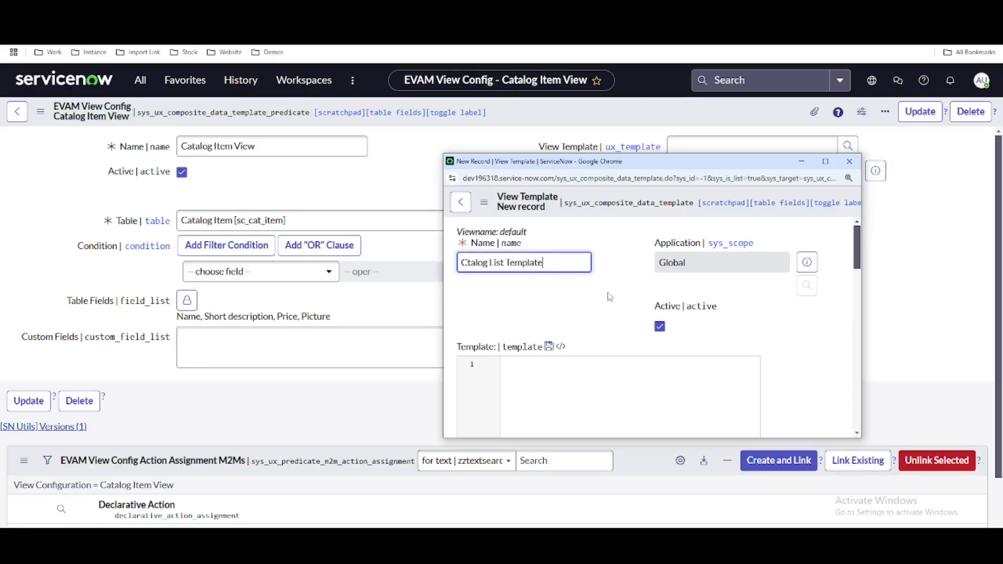
scroll(609, 297, "down", 4)
scroll(748, 254, "up", 4)
left_click_drag(857, 261, 853, 444)
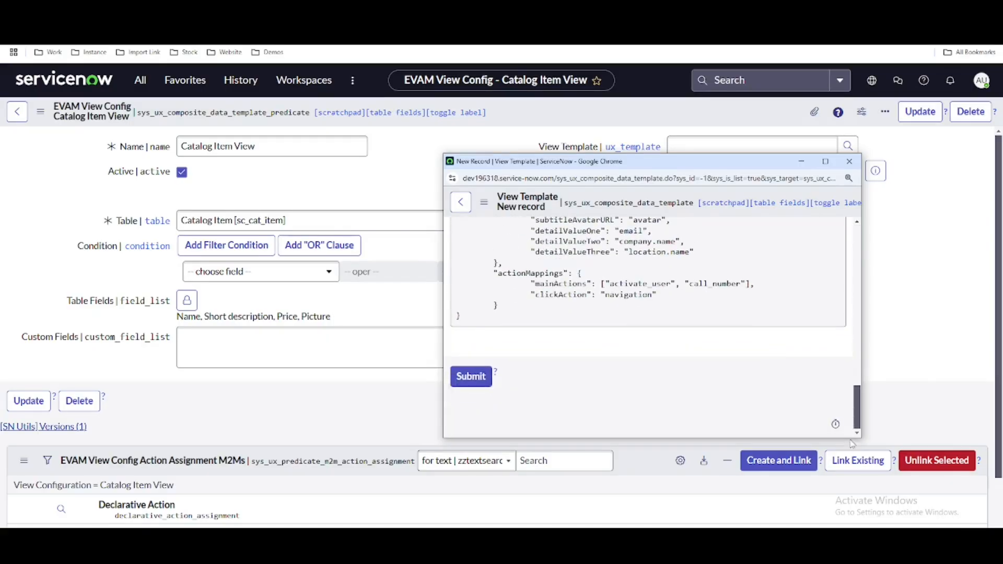
left_click(470, 377)
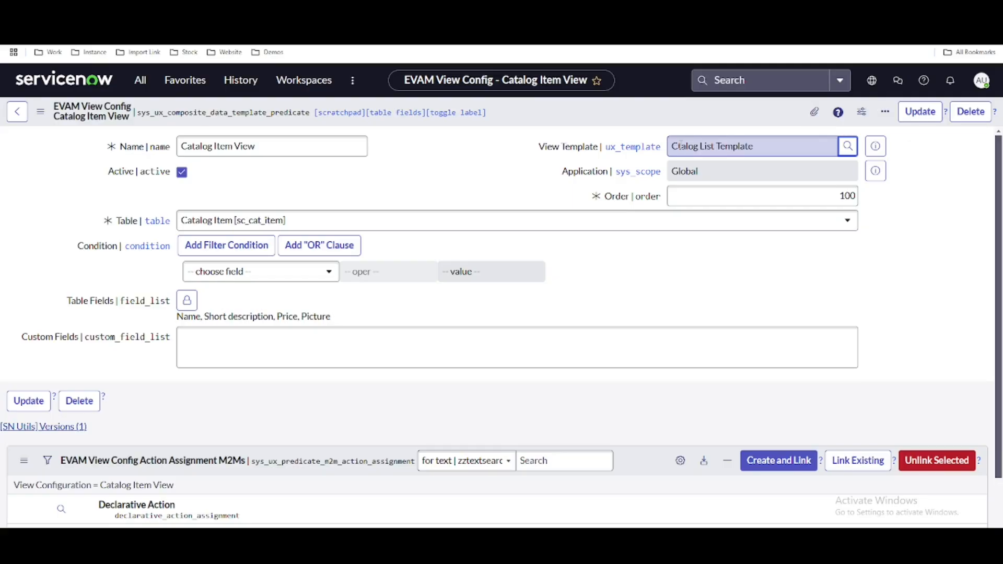
right_click(595, 119)
left_click(604, 126)
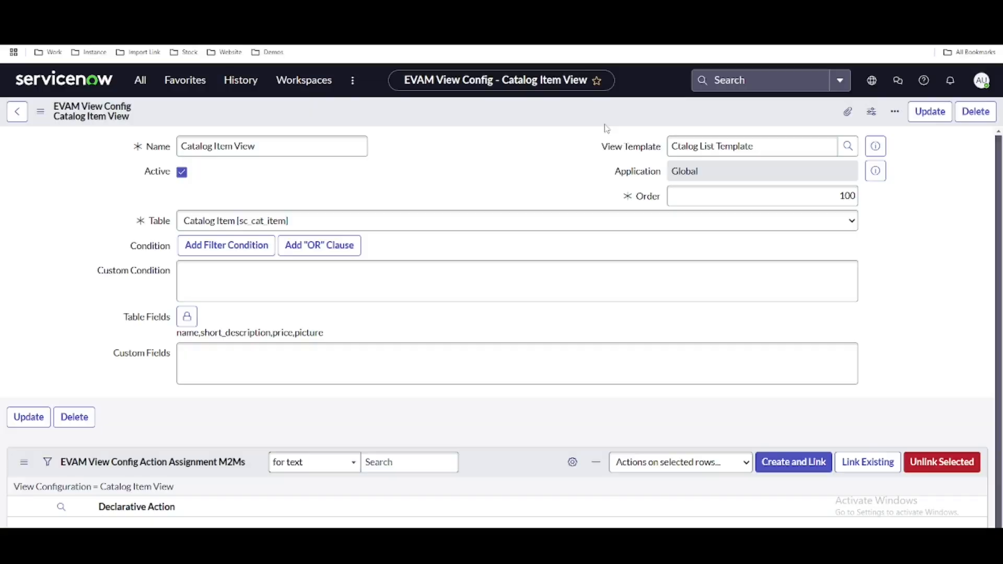
Open the linked view template's record and correct its name to Catalog List Template
left_click(876, 147)
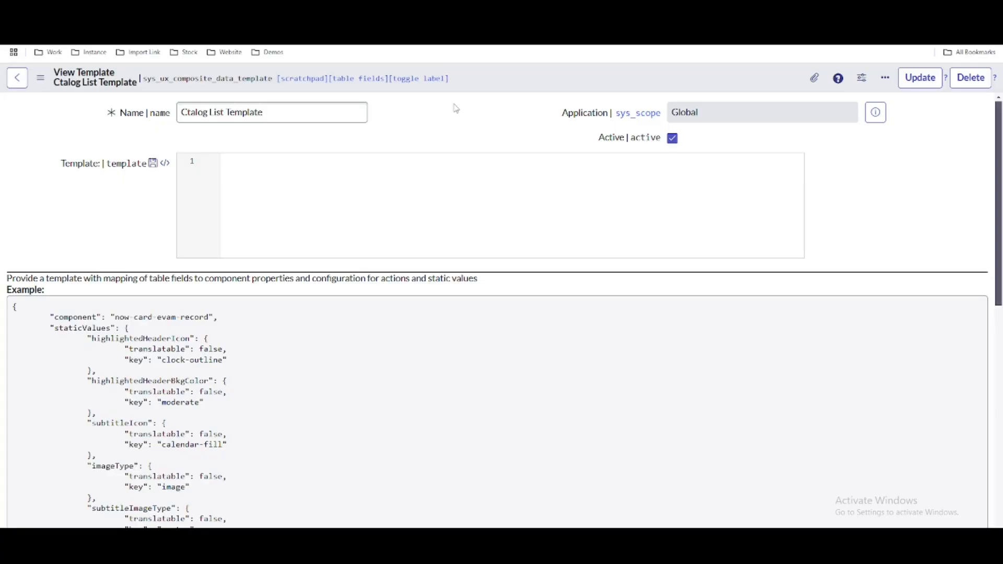
left_click(188, 113)
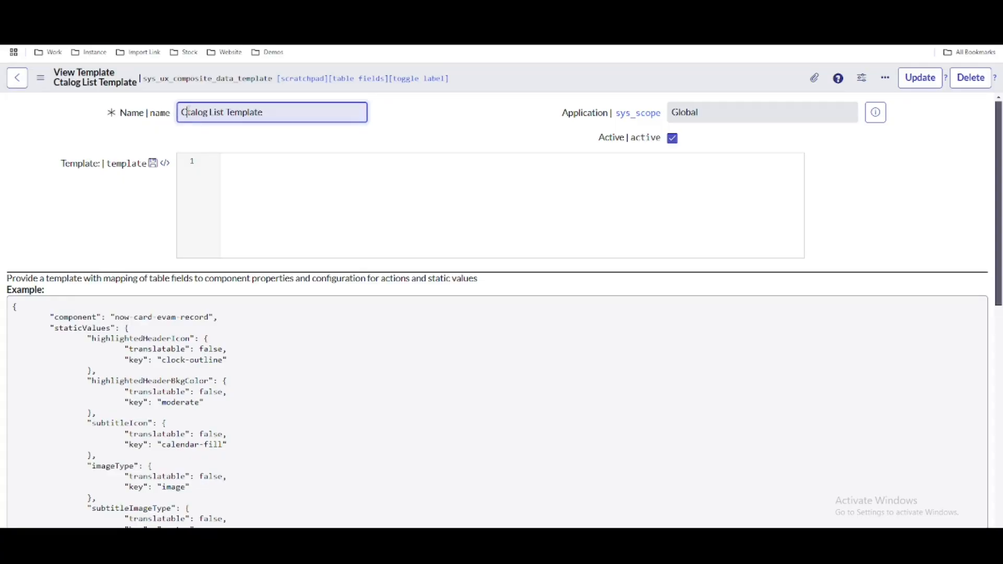
type("a")
left_click(455, 126)
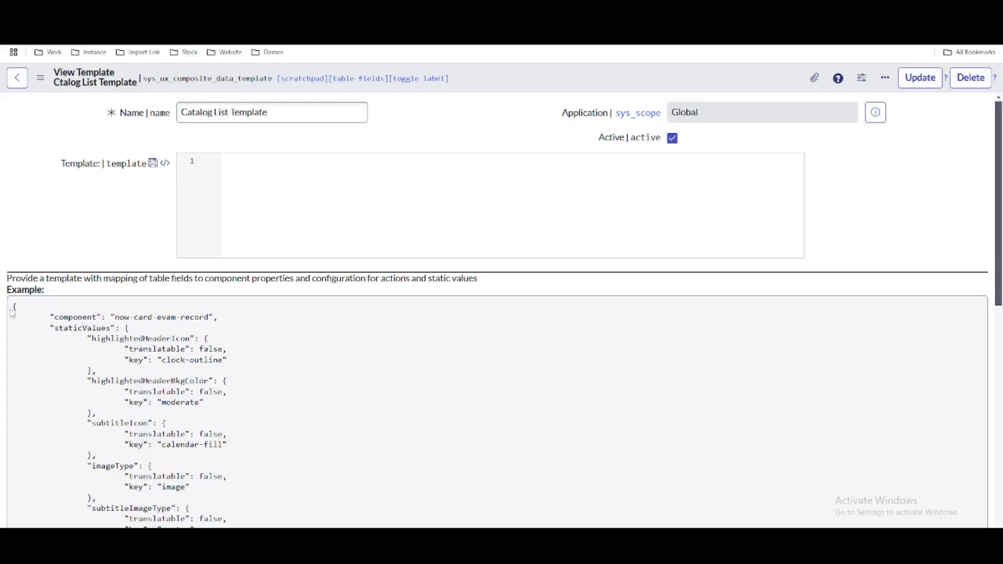
Copy the complete example JSON shown below the form into the view template's Template field
left_click_drag(14, 307, 100, 509)
scroll(454, 397, "down", 6)
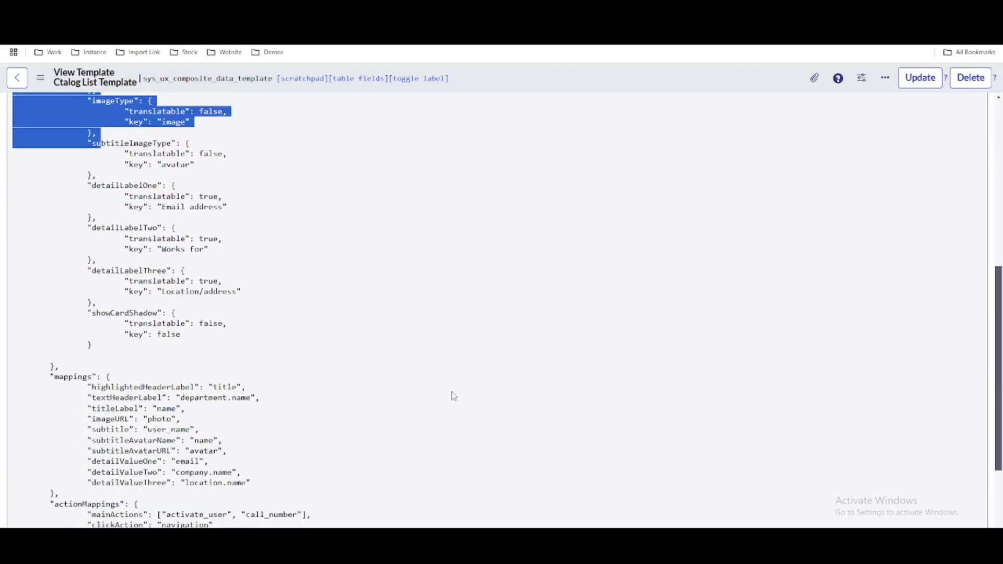
scroll(455, 396, "down", 3)
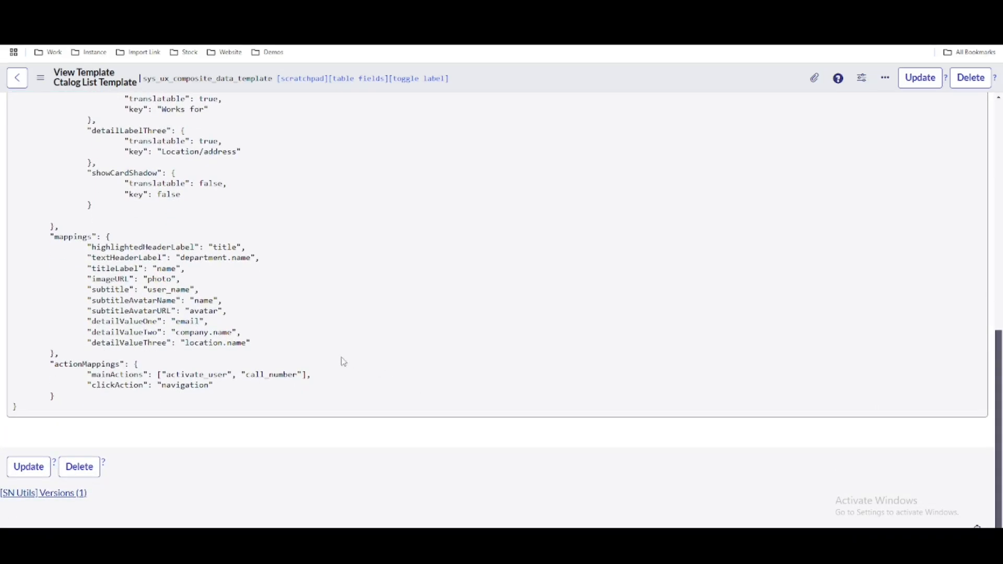
left_click_drag(11, 411, 11, 308)
key("ctrl+c")
left_click(264, 201)
key("ctrl+v")
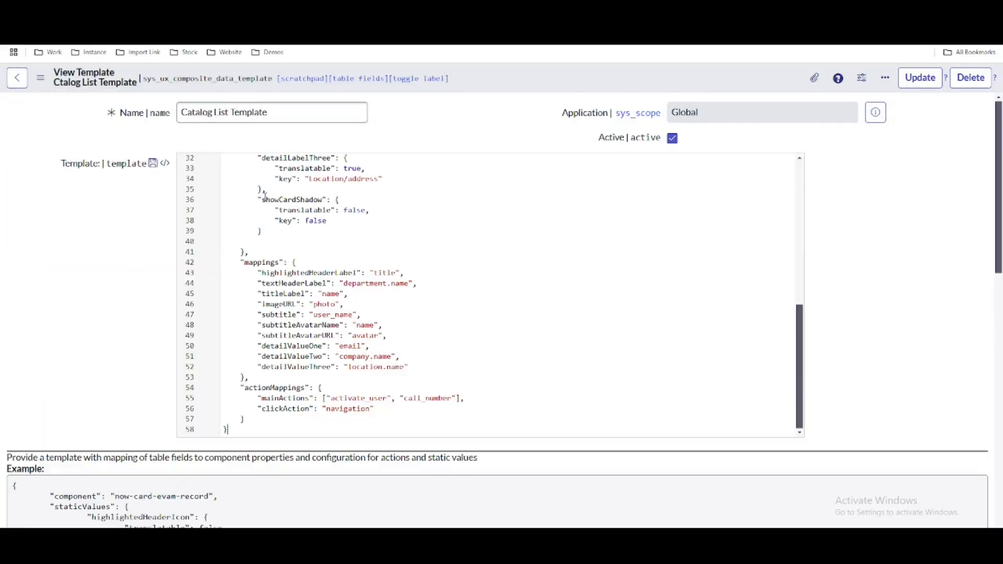
Examine the pasted template's component, static values and mappings, and check the table fields chosen in the Catalog Item View config
scroll(237, 162, "up", 10)
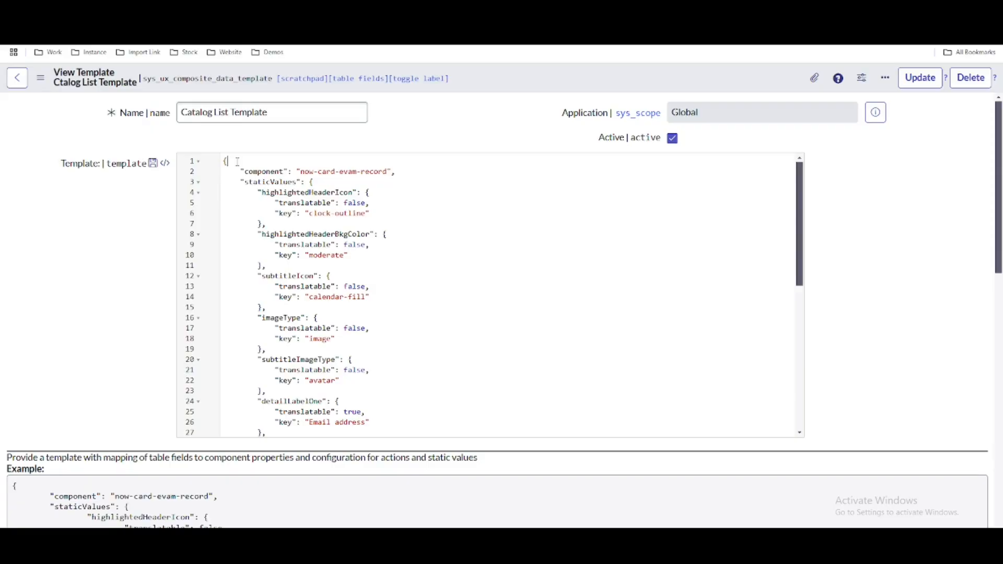
double_click(257, 173)
left_click_drag(300, 172, 390, 171)
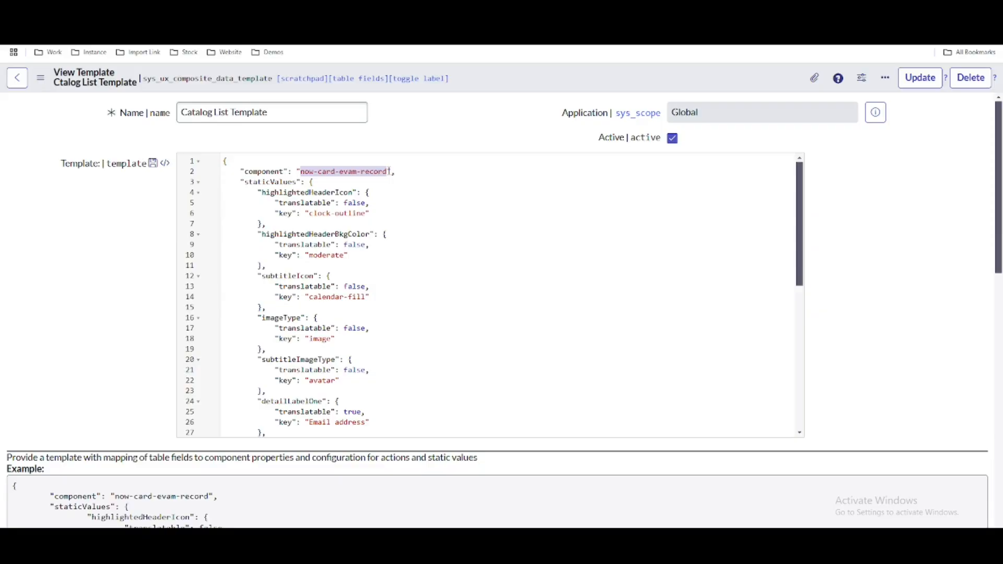
left_click(331, 181)
scroll(465, 277, "down", 4)
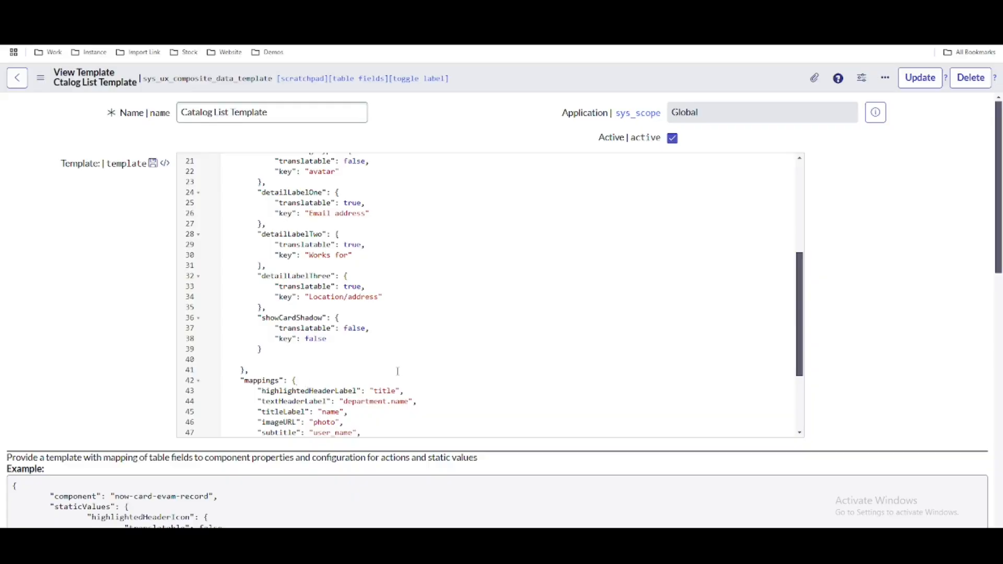
scroll(398, 371, "up", 4)
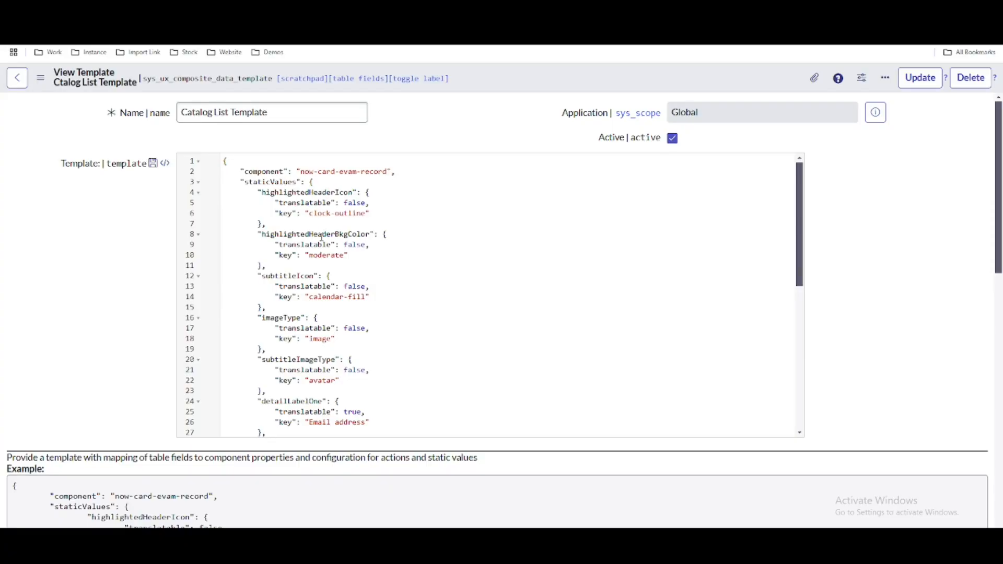
scroll(405, 335, "down", 5)
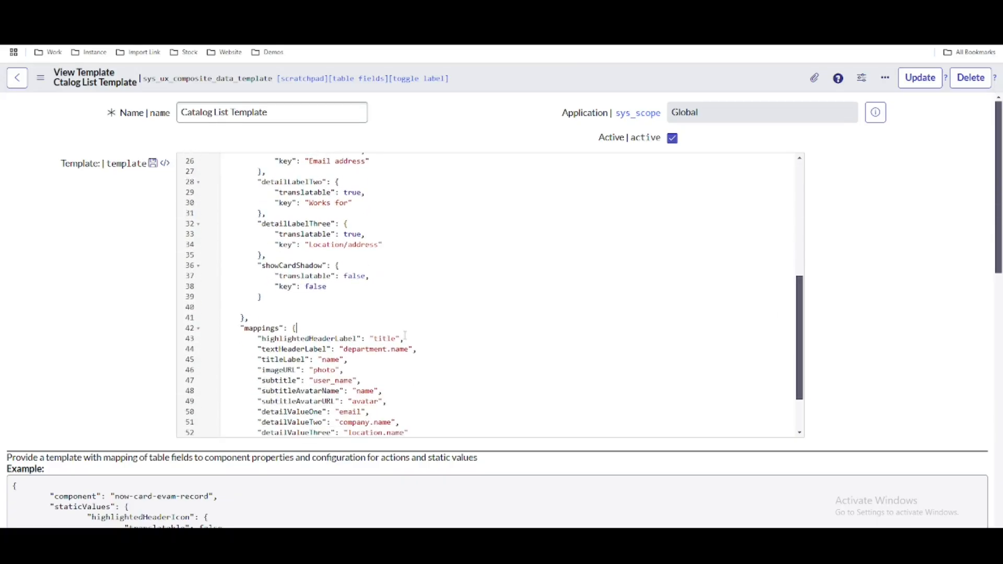
scroll(406, 336, "down", 1)
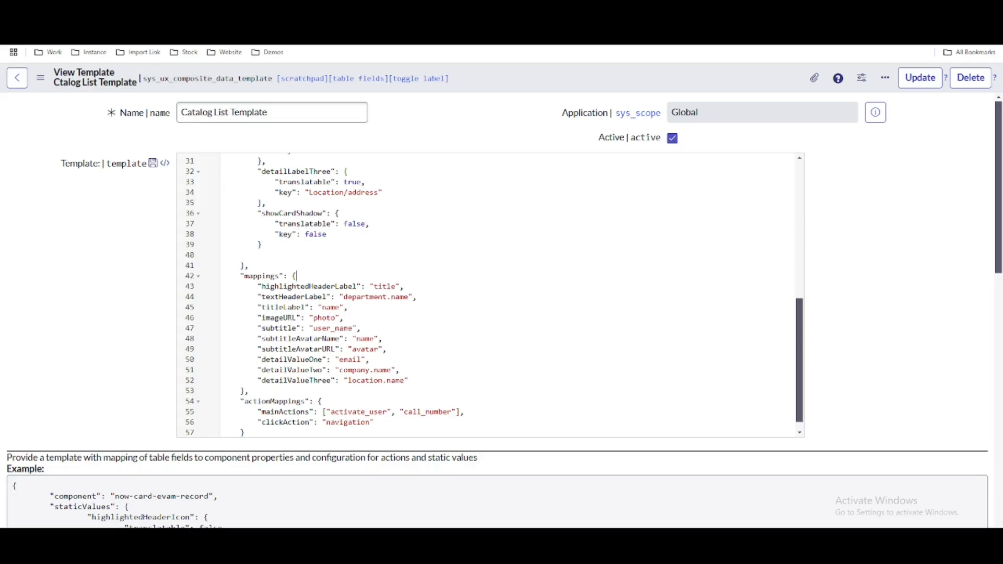
left_click(220, 11)
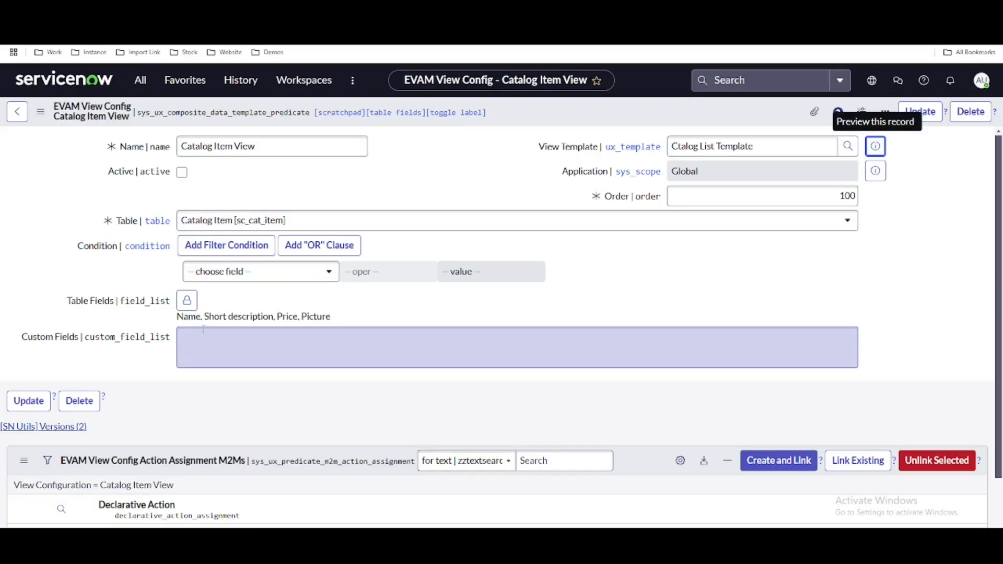
double_click(188, 316)
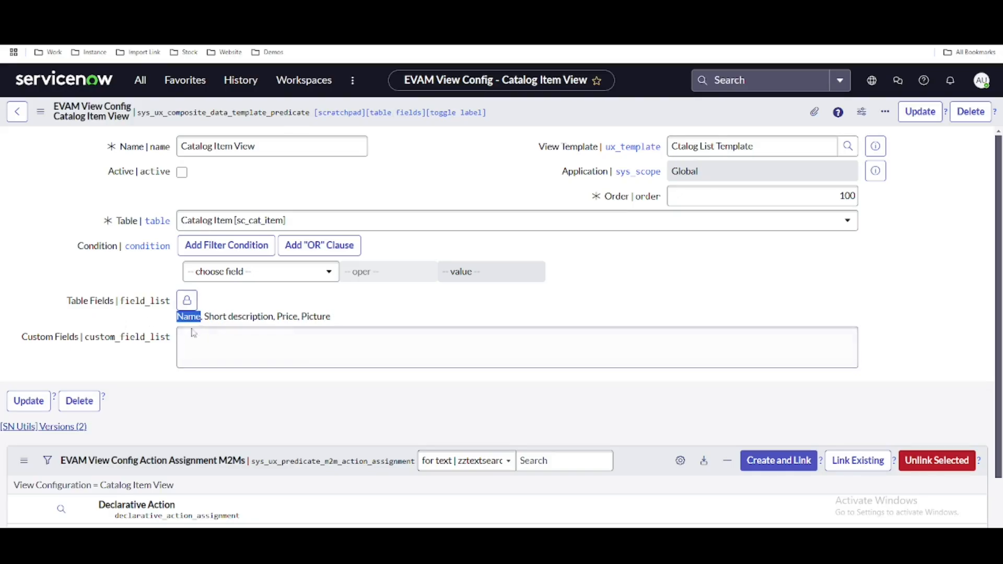
left_click(314, 10)
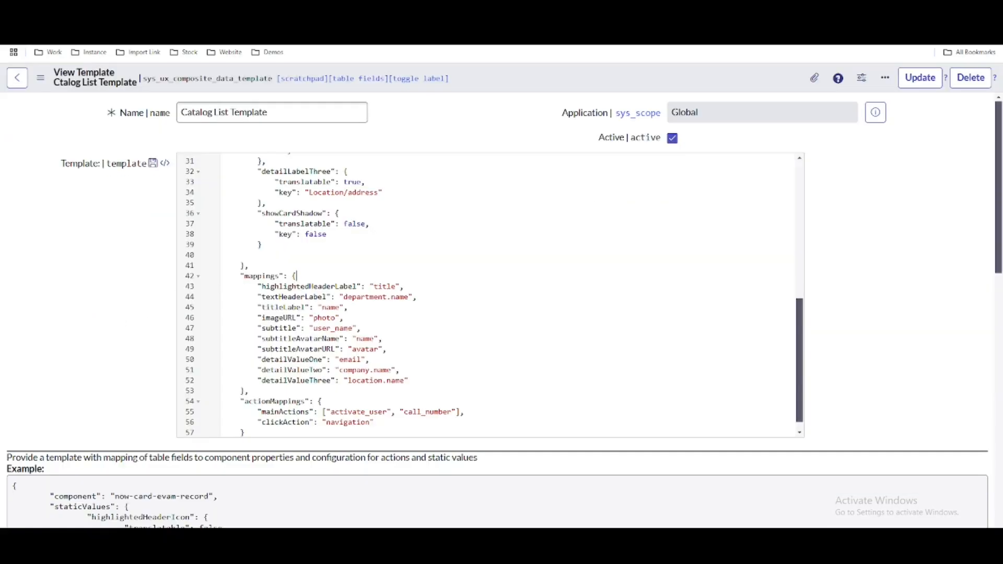
In the template's mappings, set highlightedHeaderLabel to "name" and textHeaderLabel to "short_description"
double_click(388, 287)
type("name")
left_click_drag(409, 298, 343, 297)
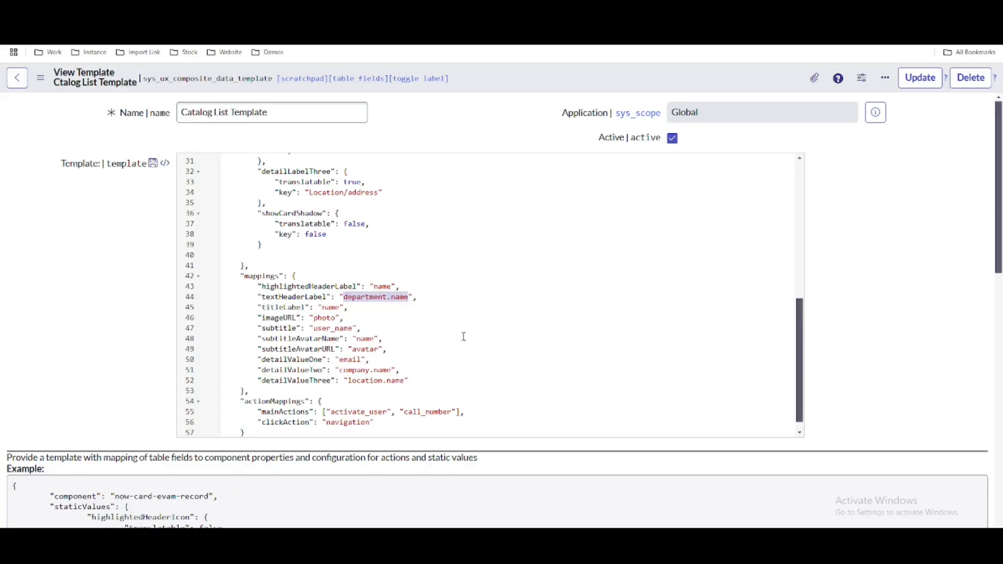
type("short_des")
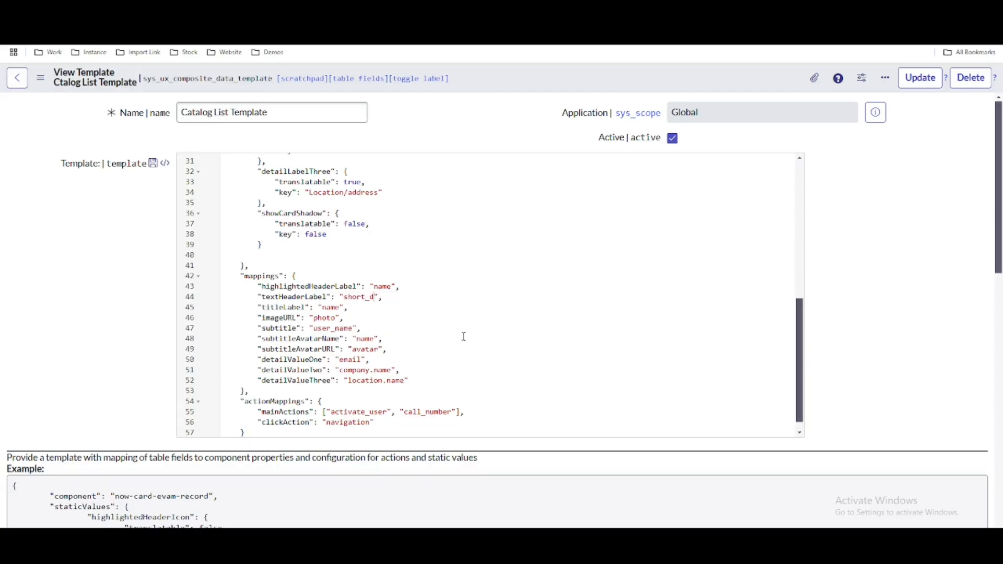
type("cription")
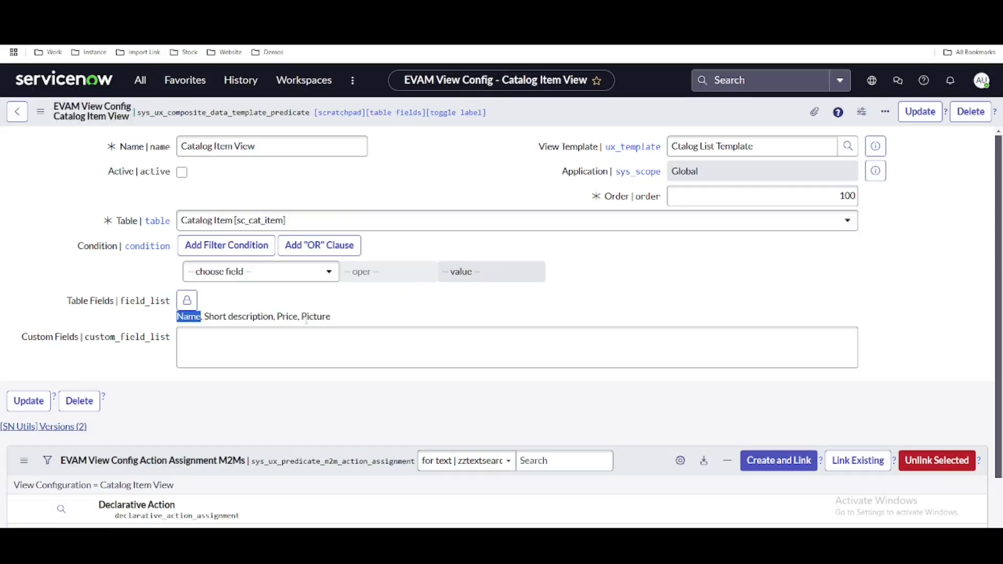
Check the Catalog Item View config's table fields and map the template's subtitle to "description"
left_click_drag(301, 320, 363, 319)
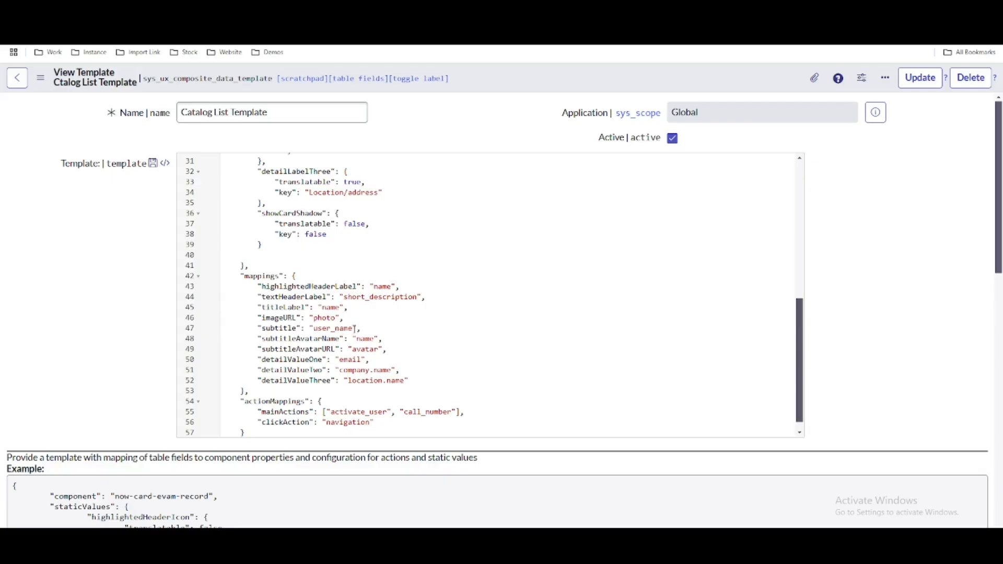
double_click(385, 284)
double_click(332, 330)
type("description")
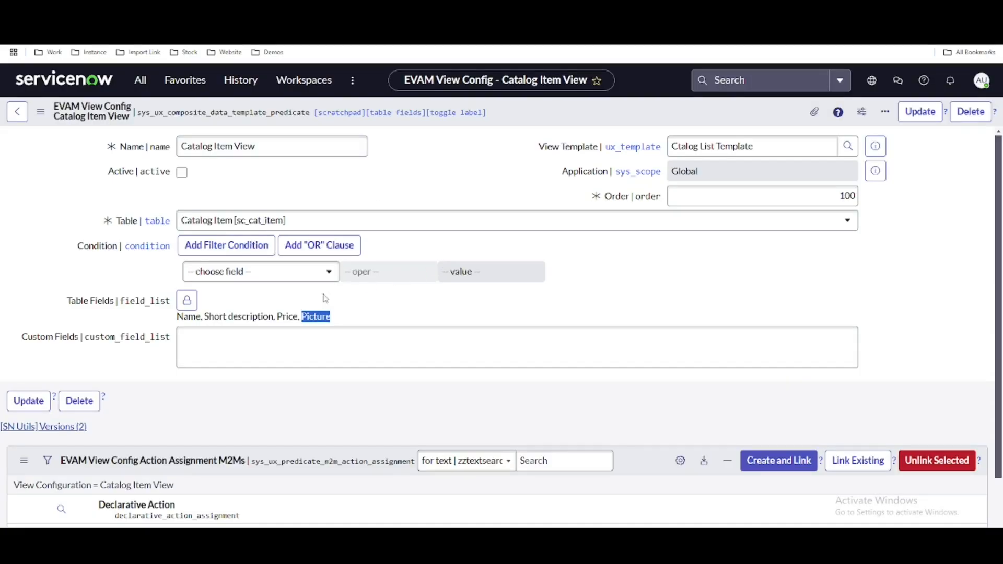
Add Description to the Catalog Item View config's selected table fields and place it above Picture
left_click(187, 300)
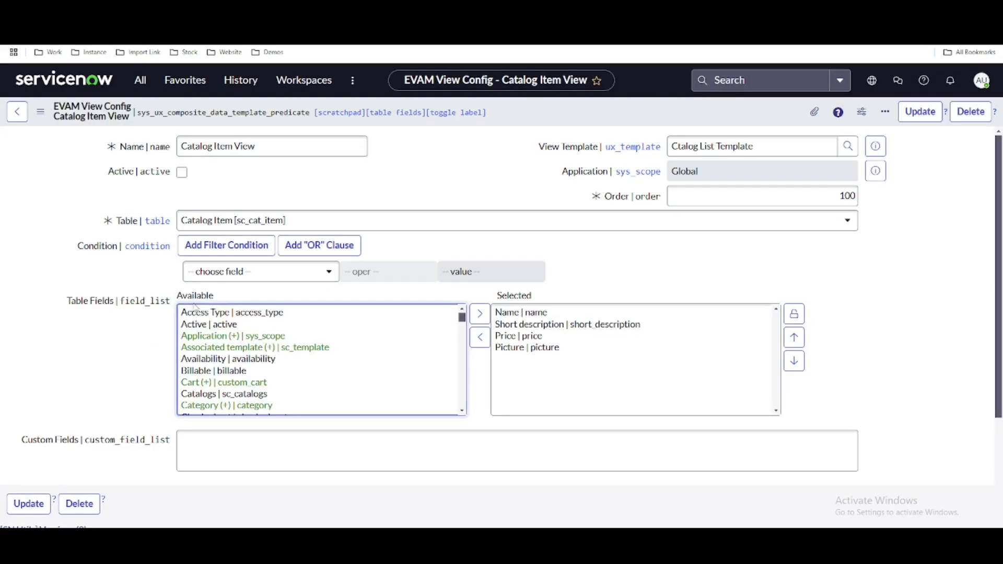
left_click(313, 326)
type("desc")
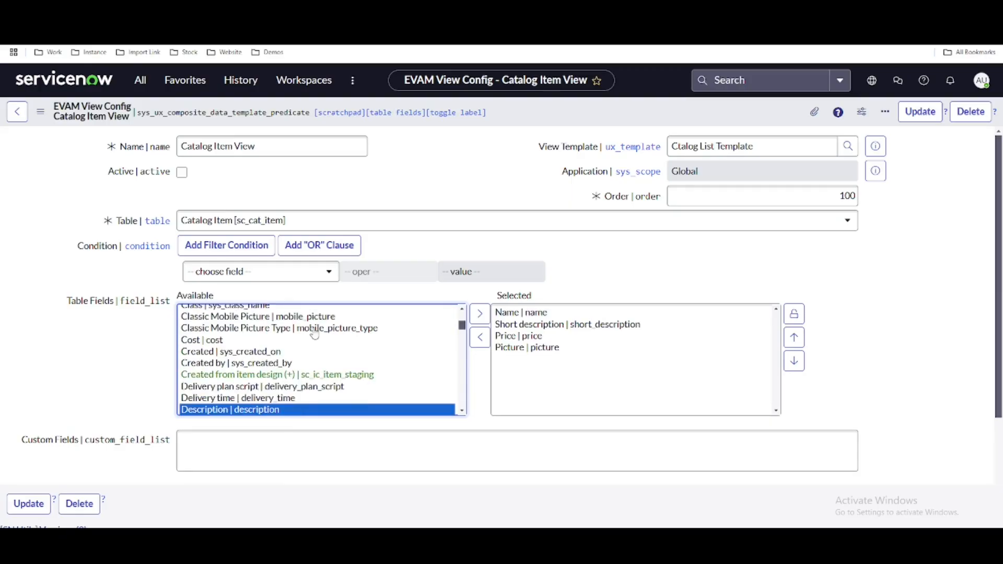
left_click(480, 315)
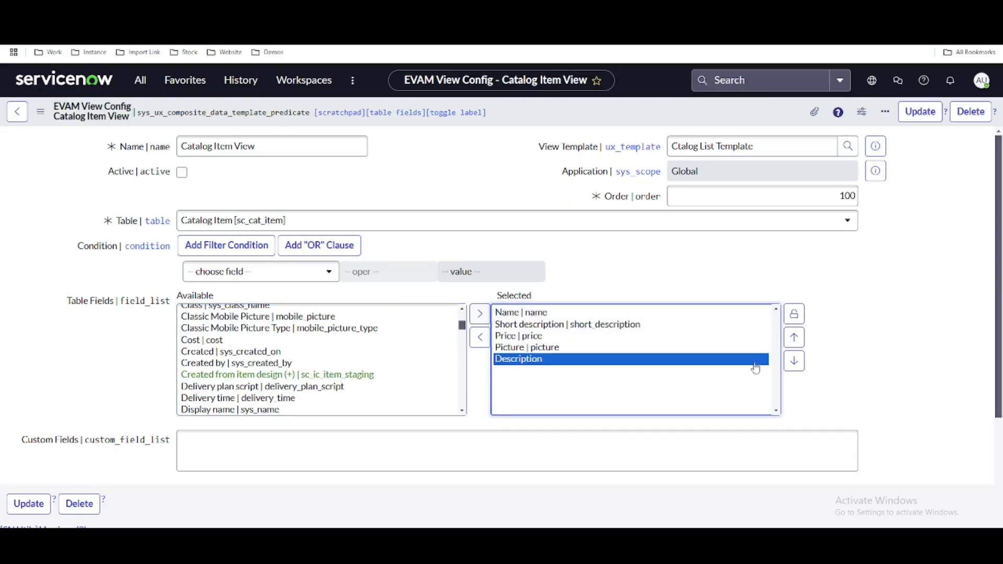
left_click(793, 338)
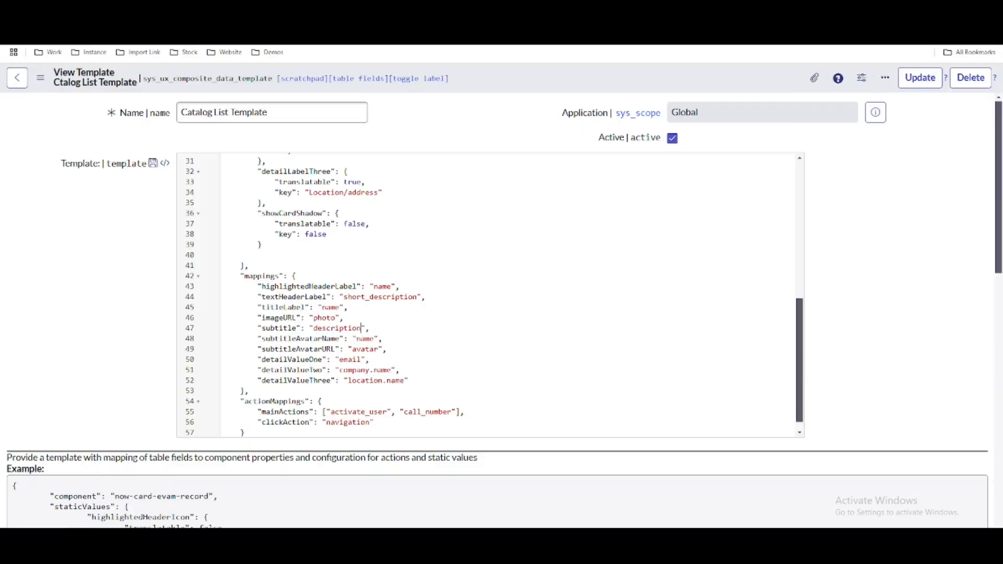
Delete the mainActions line from the template's actionMappings, keeping only clickAction
scroll(367, 367, "down", 1)
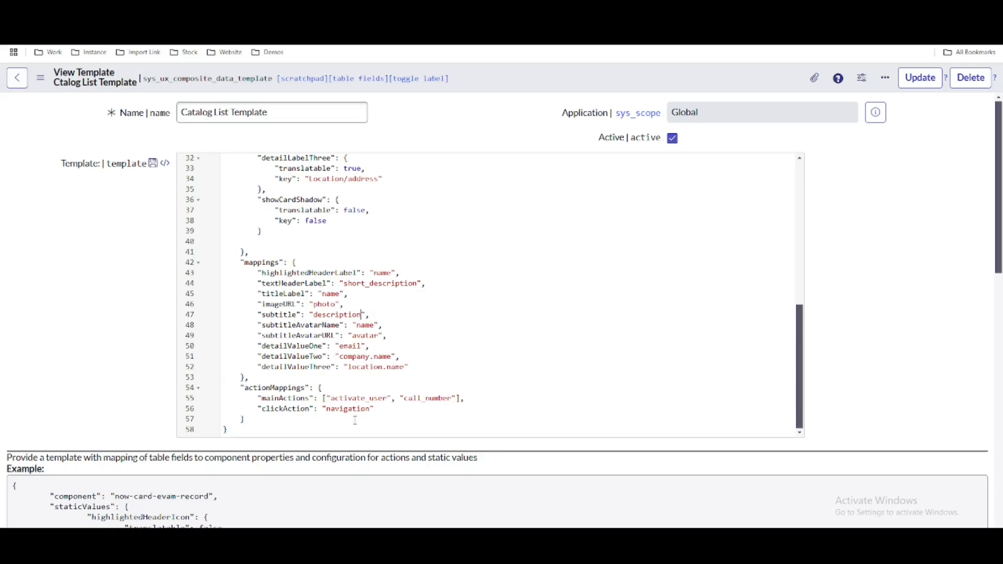
left_click_drag(485, 398, 118, 406)
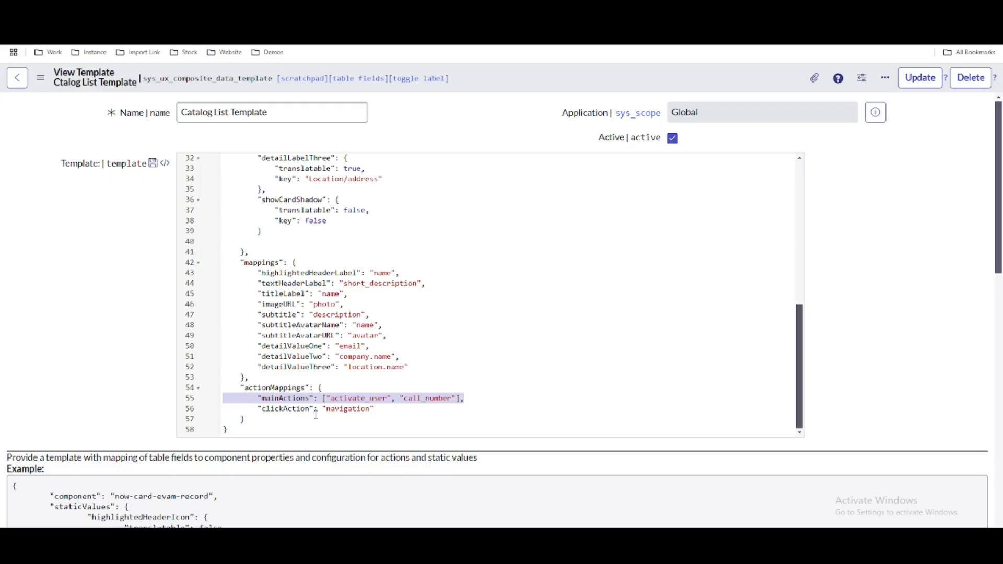
key("BackSpace")
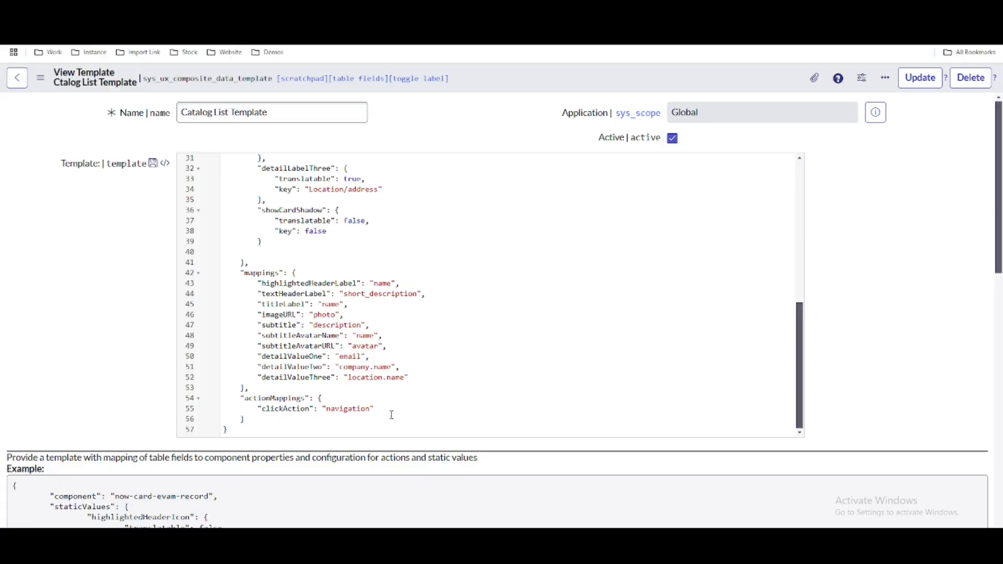
Examine the template's static values and compare the detail labels with the corresponding detailValue mappings
scroll(517, 385, "up", 3)
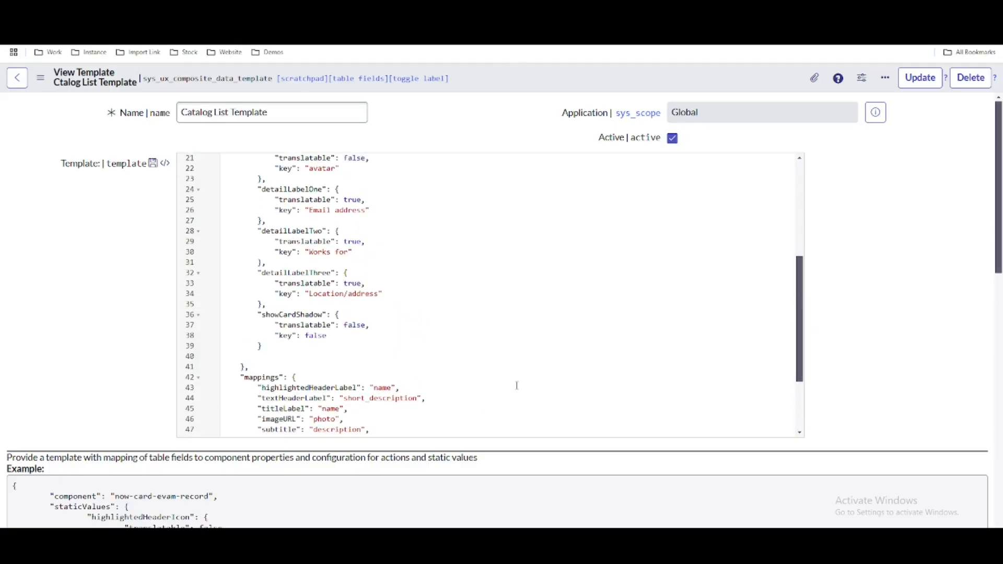
scroll(518, 386, "up", 5)
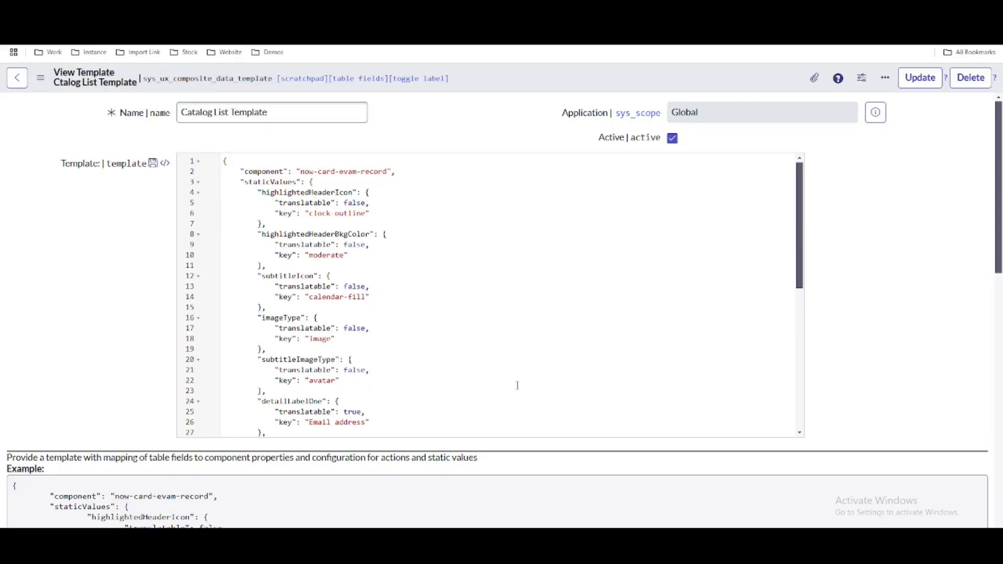
left_click(324, 185)
scroll(364, 339, "down", 1)
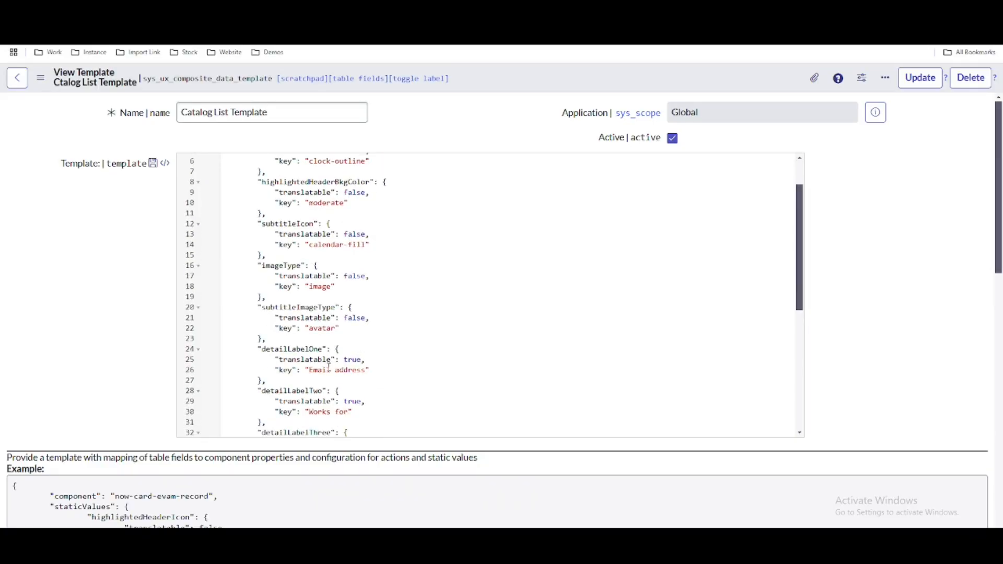
scroll(329, 368, "down", 1)
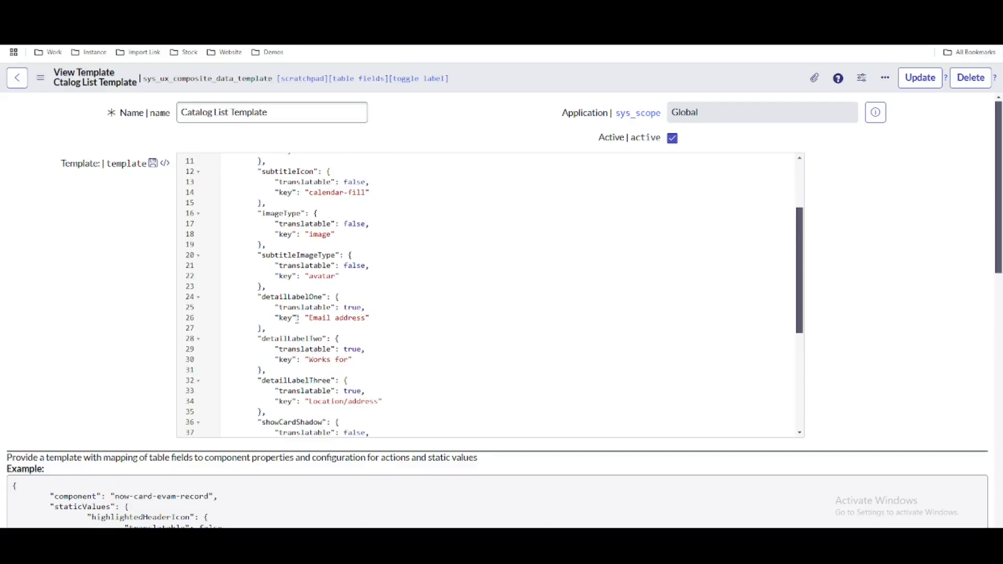
double_click(289, 301)
scroll(438, 362, "down", 1)
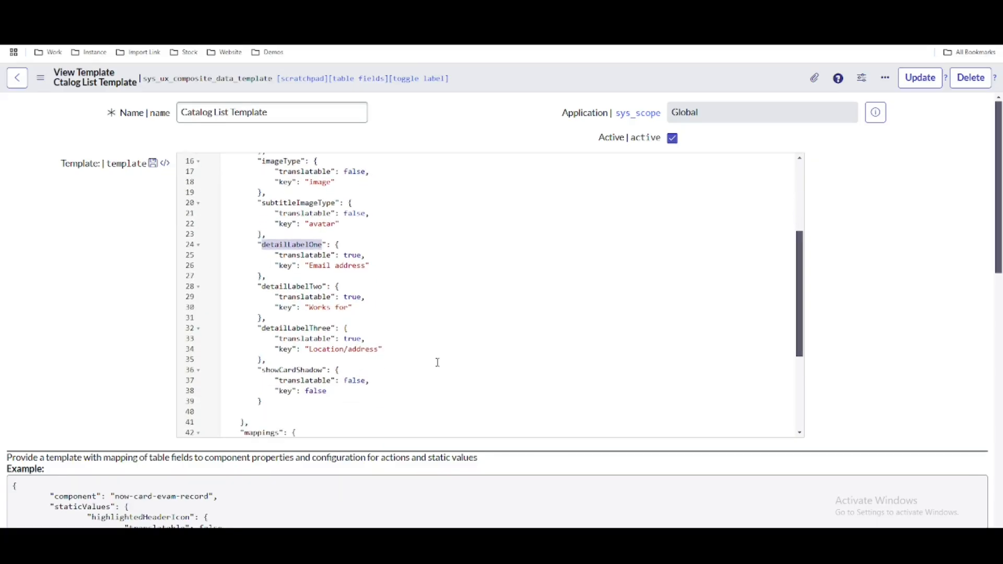
scroll(438, 362, "down", 1)
scroll(438, 362, "down", 2)
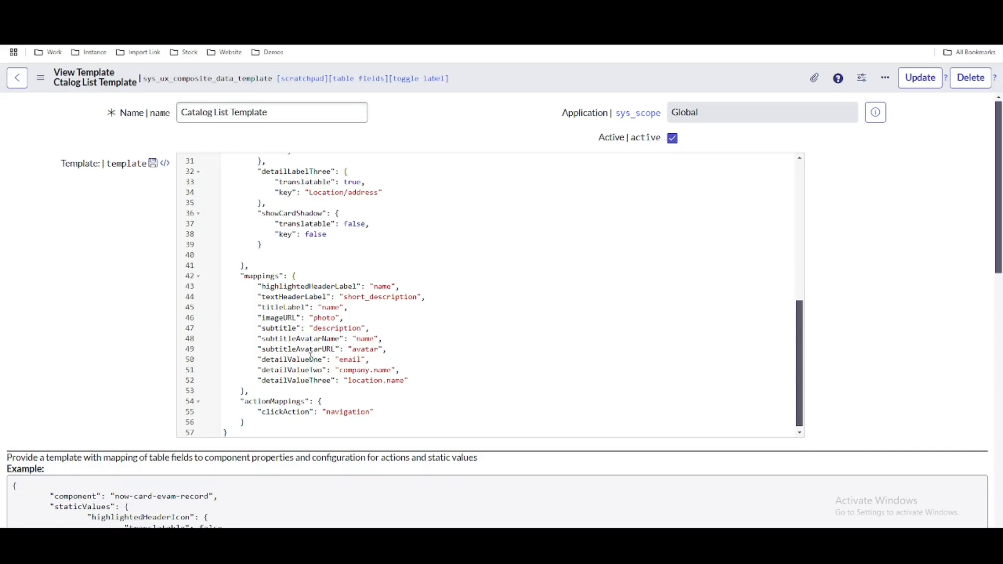
double_click(349, 360)
scroll(356, 364, "up", 4)
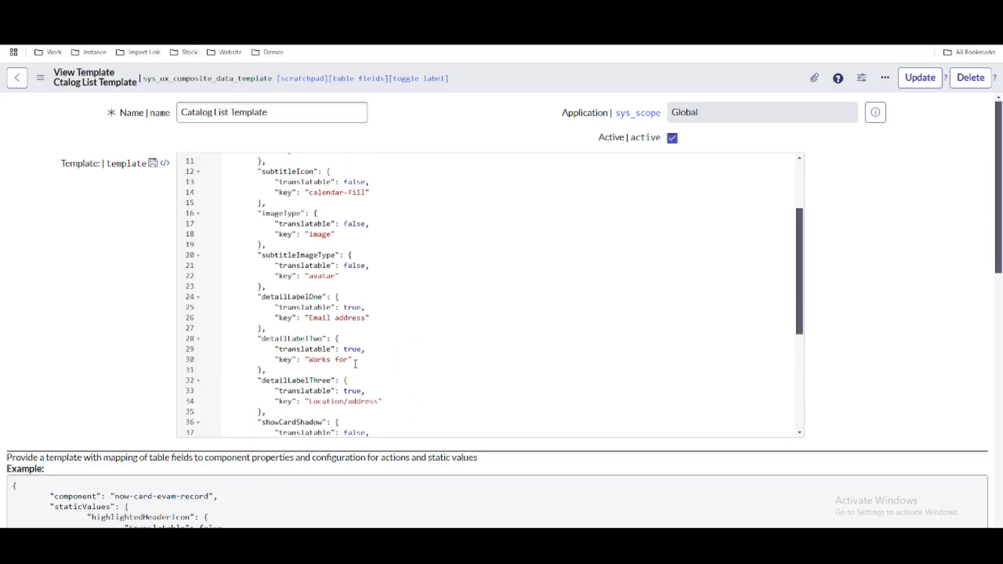
scroll(356, 364, "down", 4)
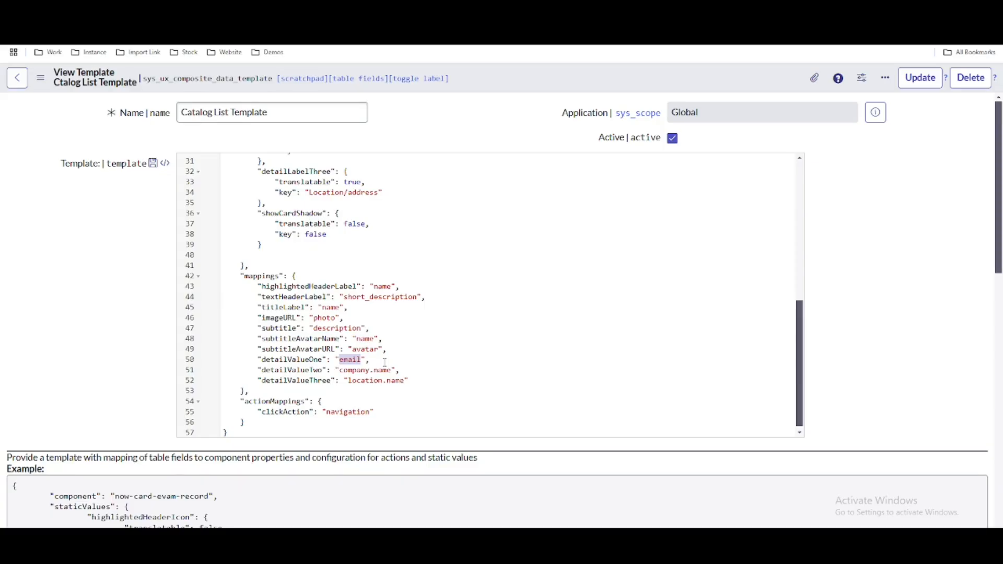
Save the Catalog List Template record and the Catalog Item View config
right_click(525, 68)
left_click(532, 76)
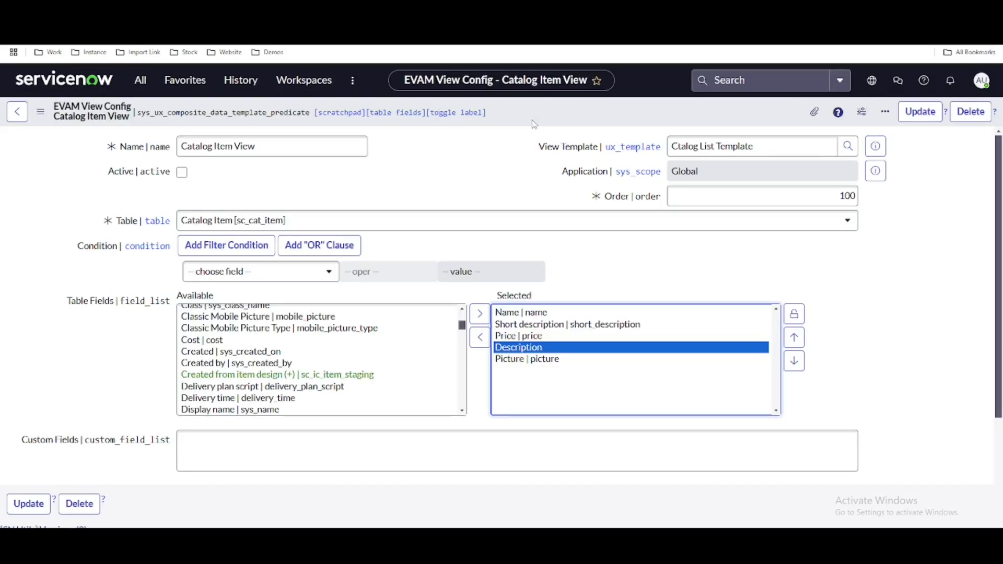
right_click(548, 111)
left_click(554, 114)
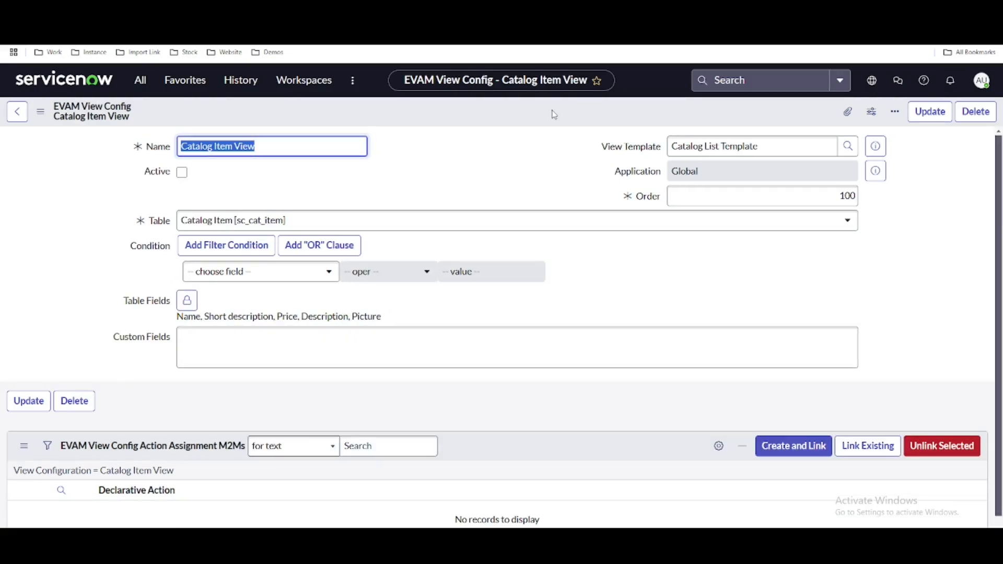
Open the Demo Workspace EVAM definition and review its datasource, view config bundle and the linked Catalog Item View config
left_click(140, 80)
left_click(121, 233)
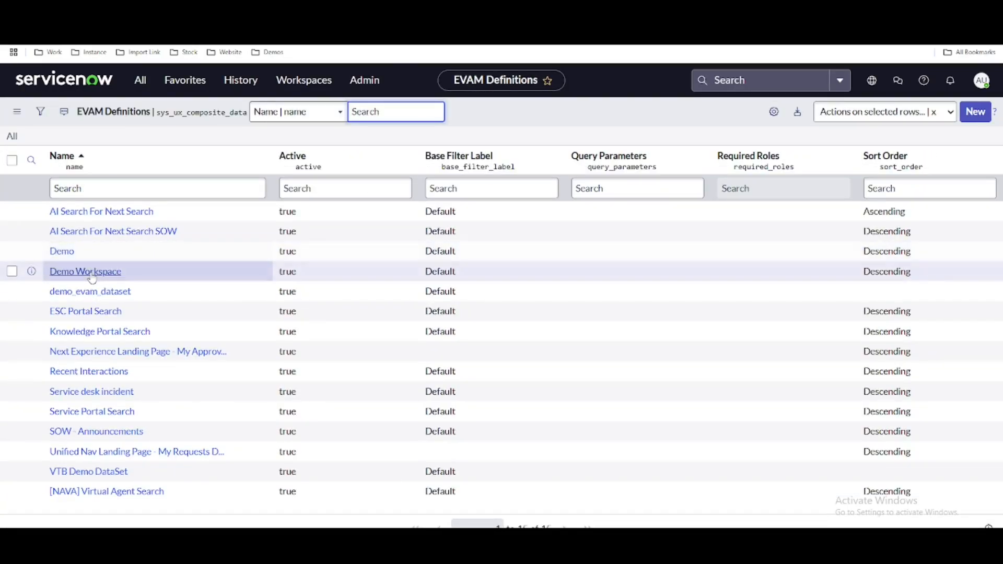
left_click(91, 271)
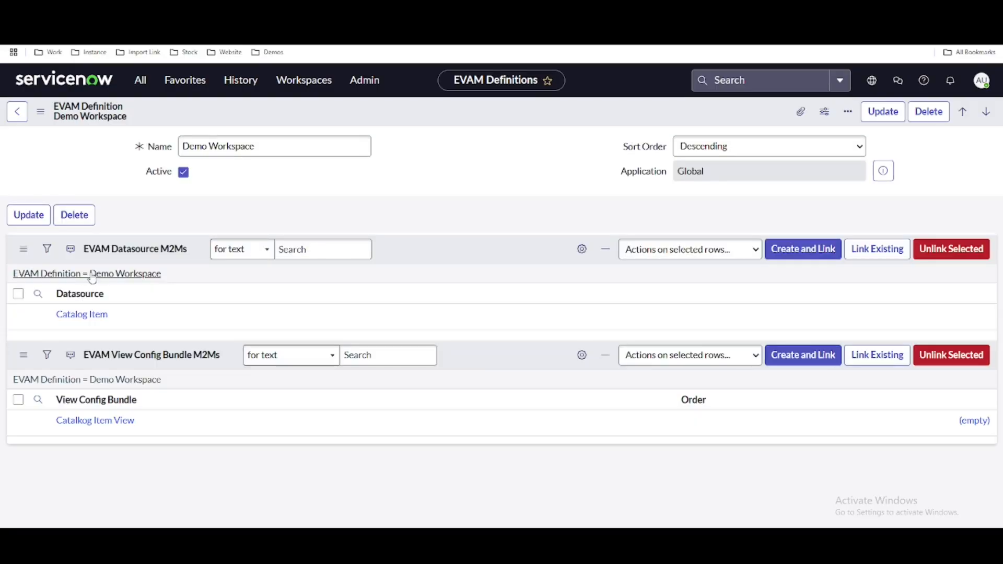
left_click(103, 256)
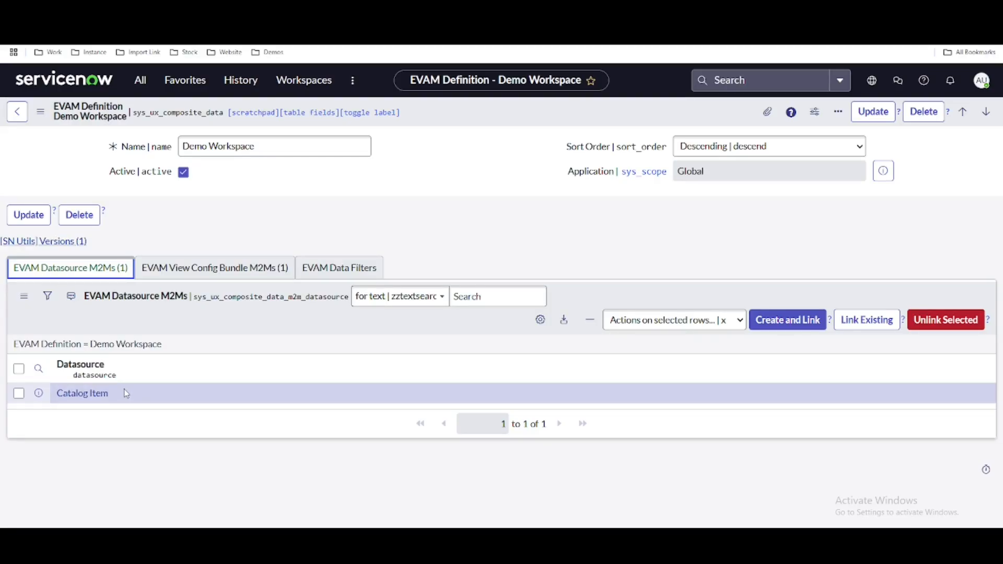
left_click(236, 273)
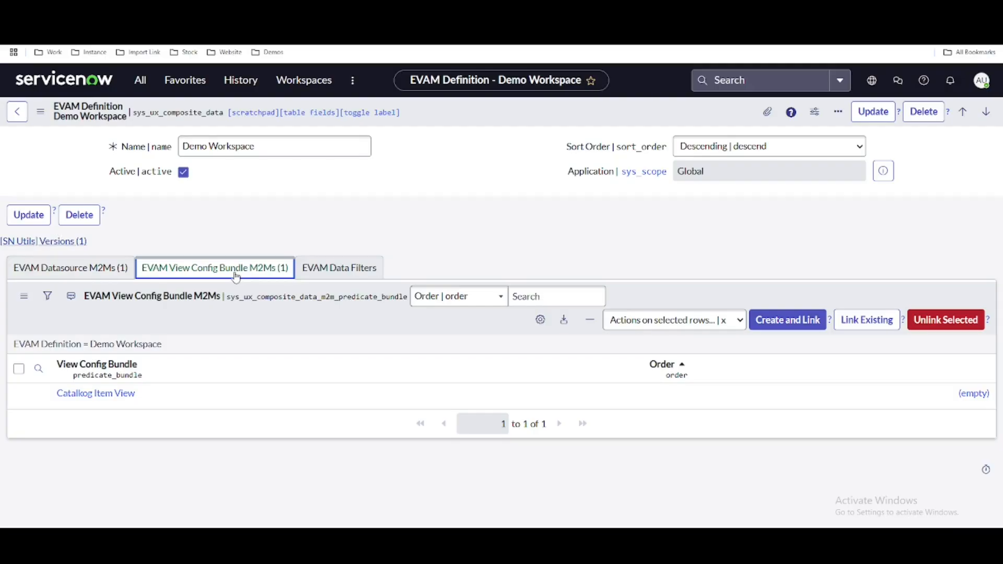
left_click(111, 399)
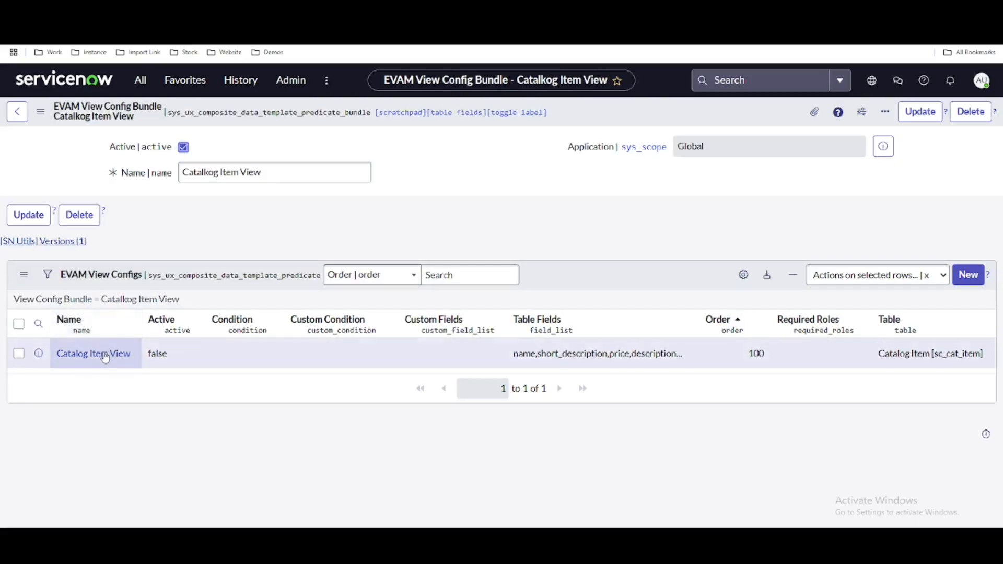
left_click(105, 358)
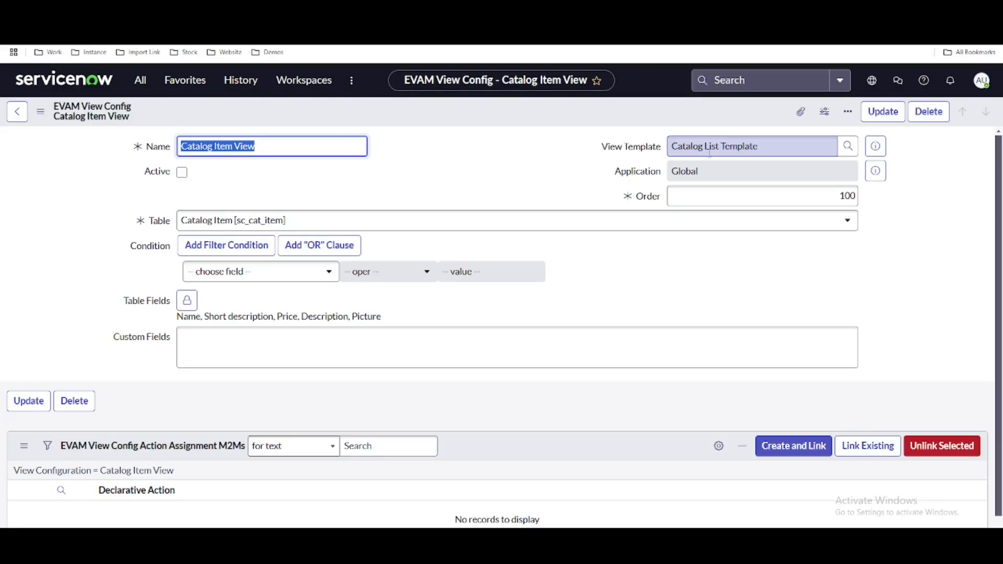
left_click(459, 166)
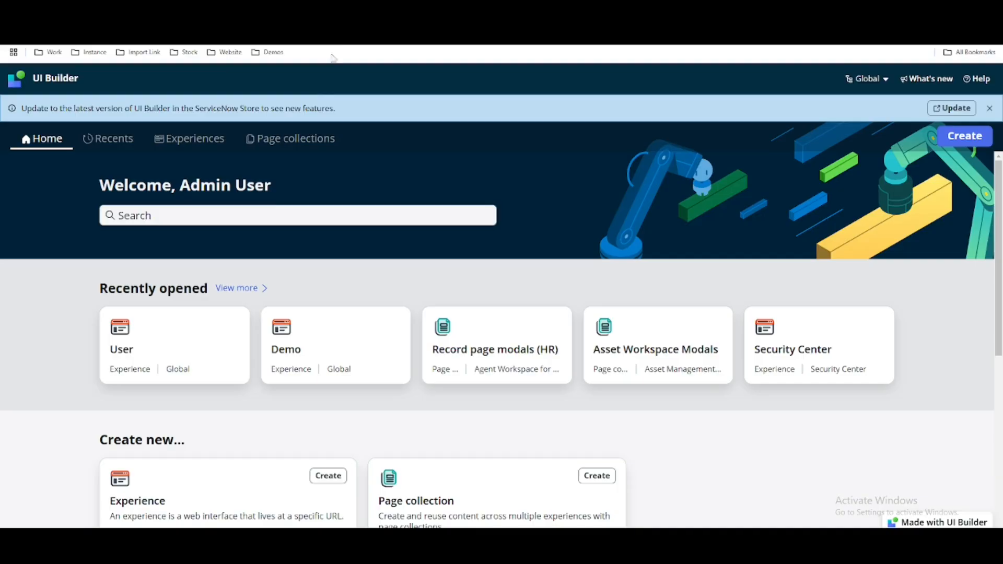
Switch to UI Builder and open the Demo experience's Categories Content Item sub-page through Viewport 1 on the Categories Admin page
left_click(298, 325)
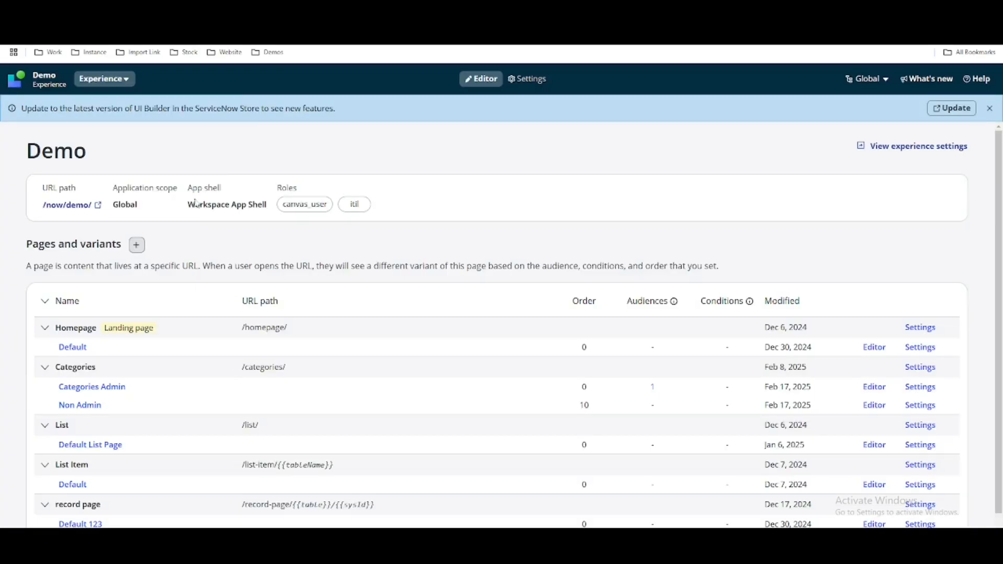
left_click(99, 392)
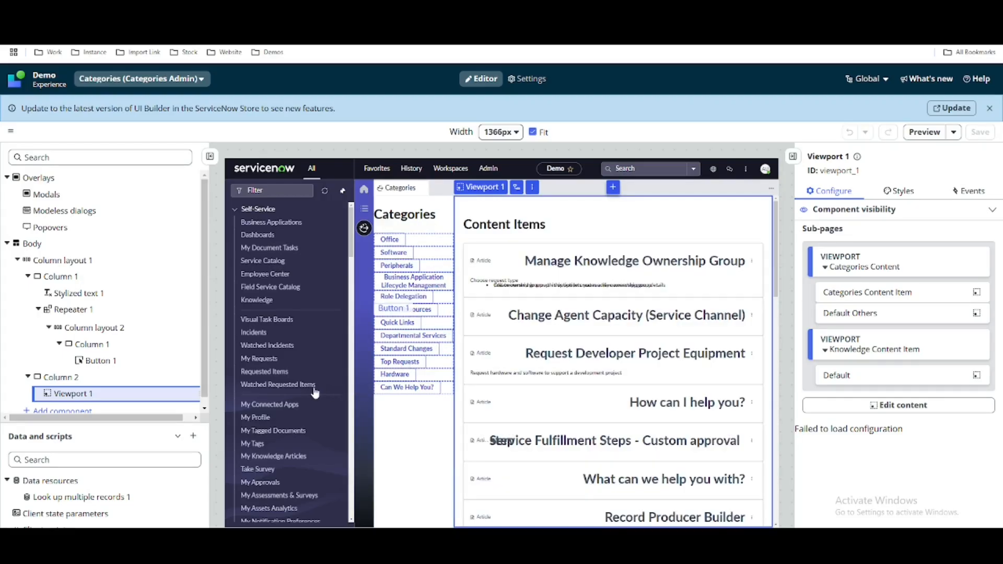
scroll(89, 402, "down", 1)
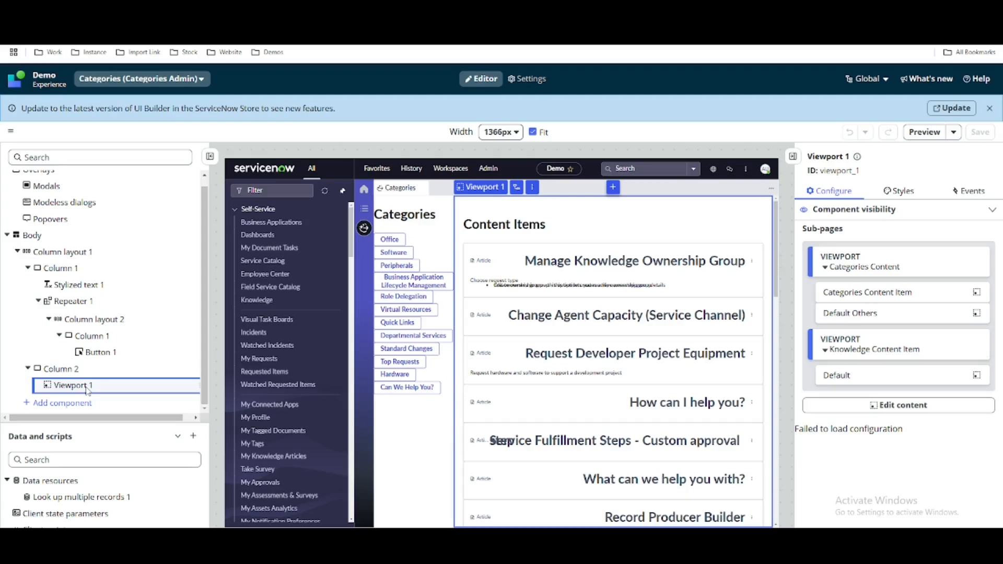
left_click(916, 410)
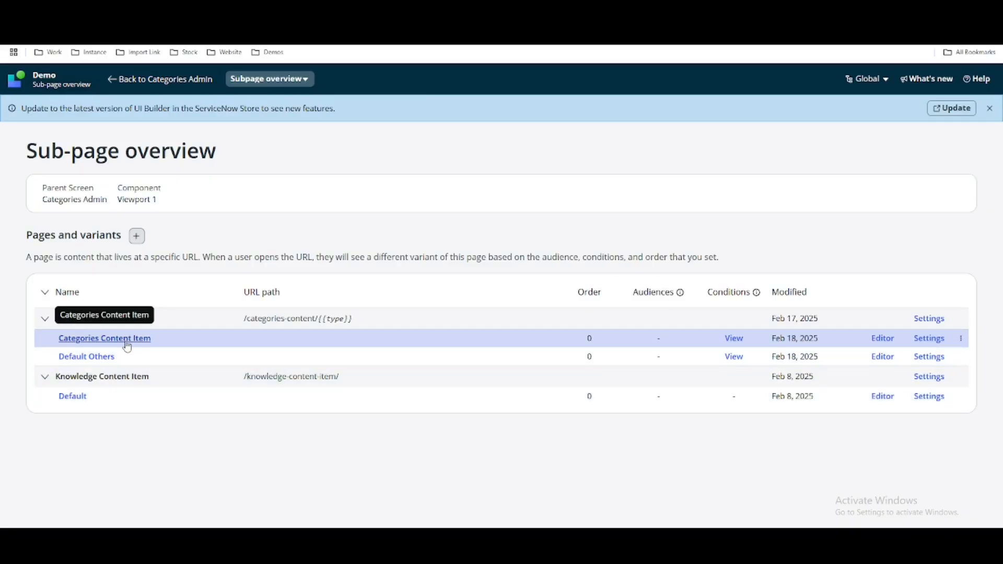
left_click(127, 346)
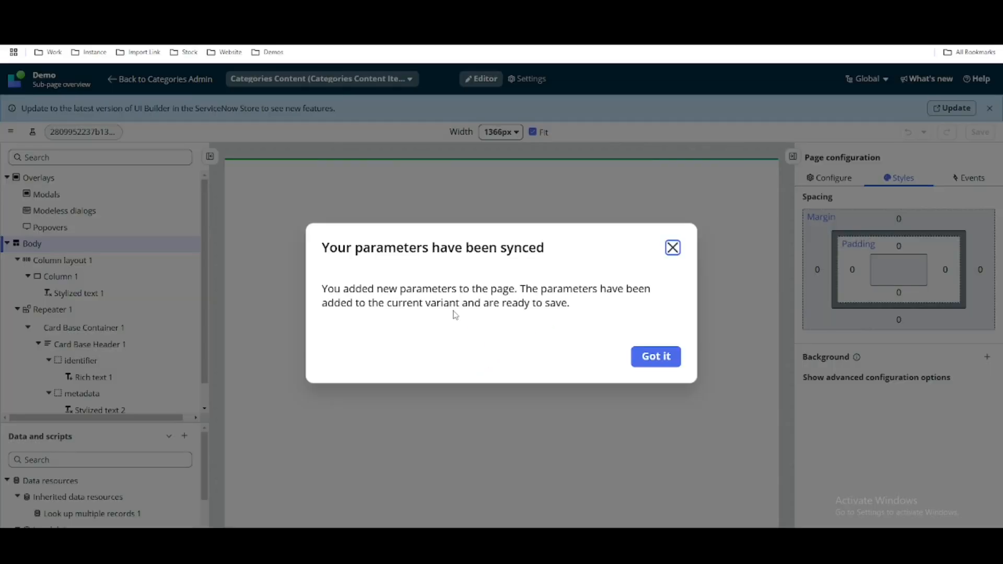
left_click(672, 248)
left_click(146, 274)
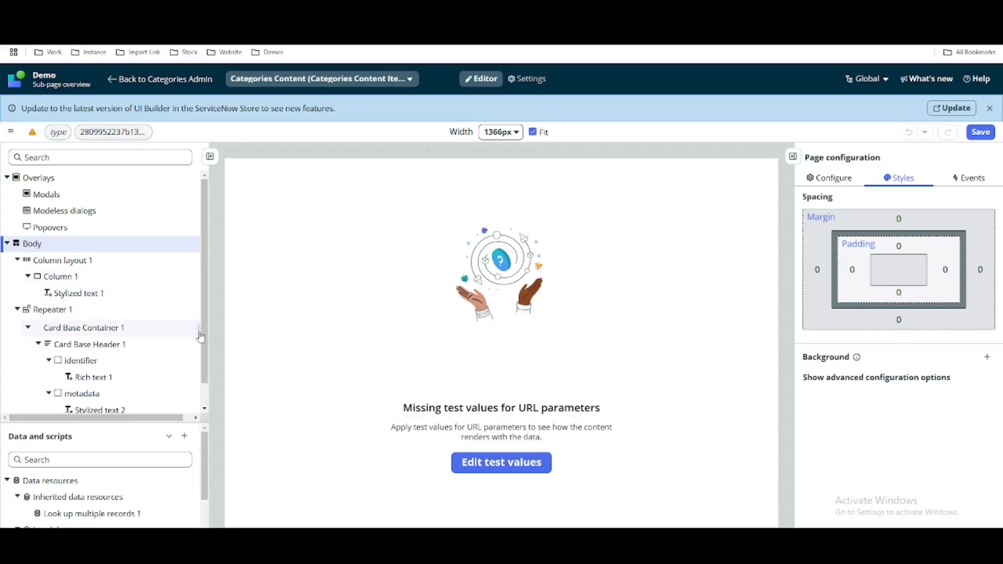
Set the sub-page's required type test value to item and apply the URL parameter test values
scroll(145, 353, "down", 1)
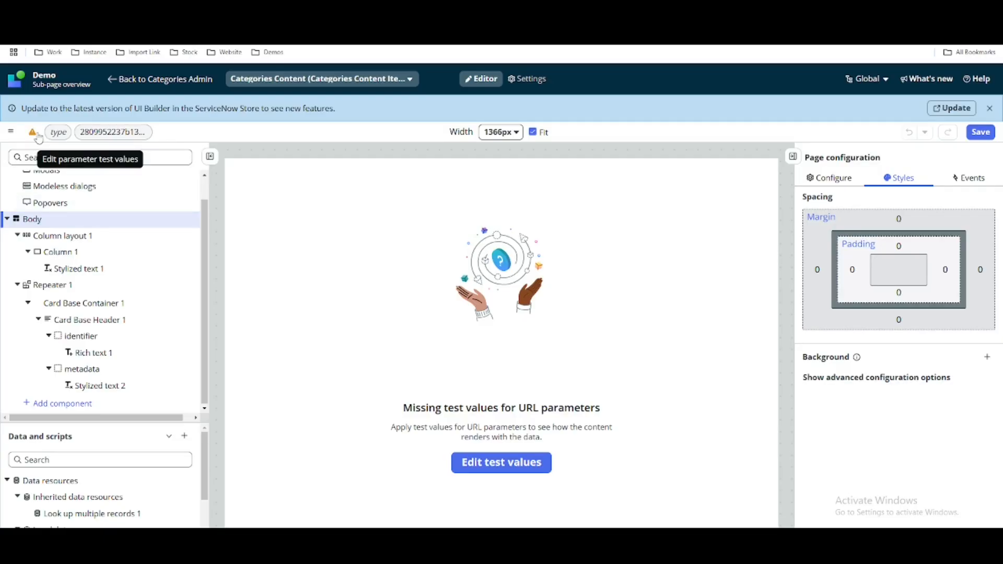
left_click(64, 136)
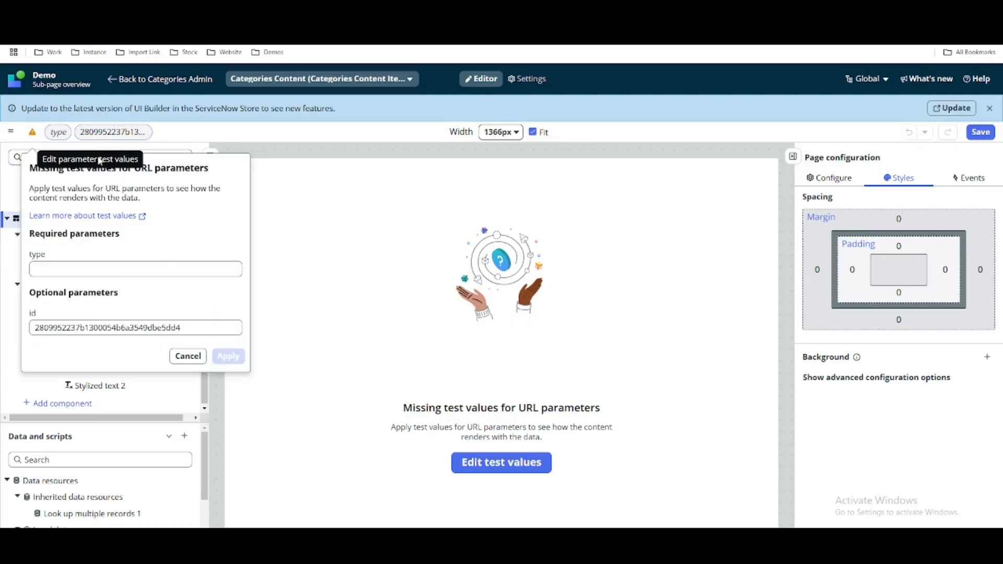
left_click(159, 267)
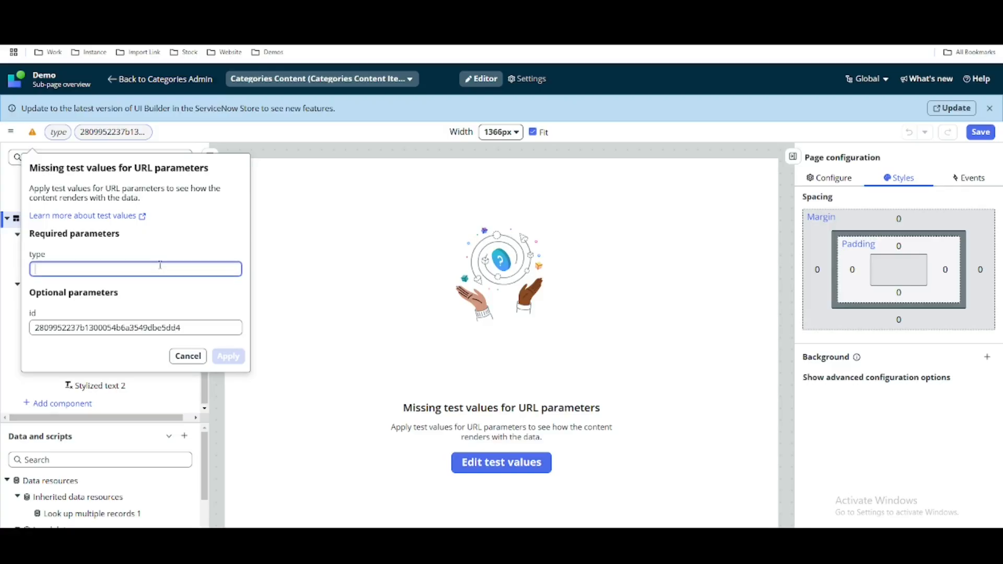
type("item")
left_click(228, 357)
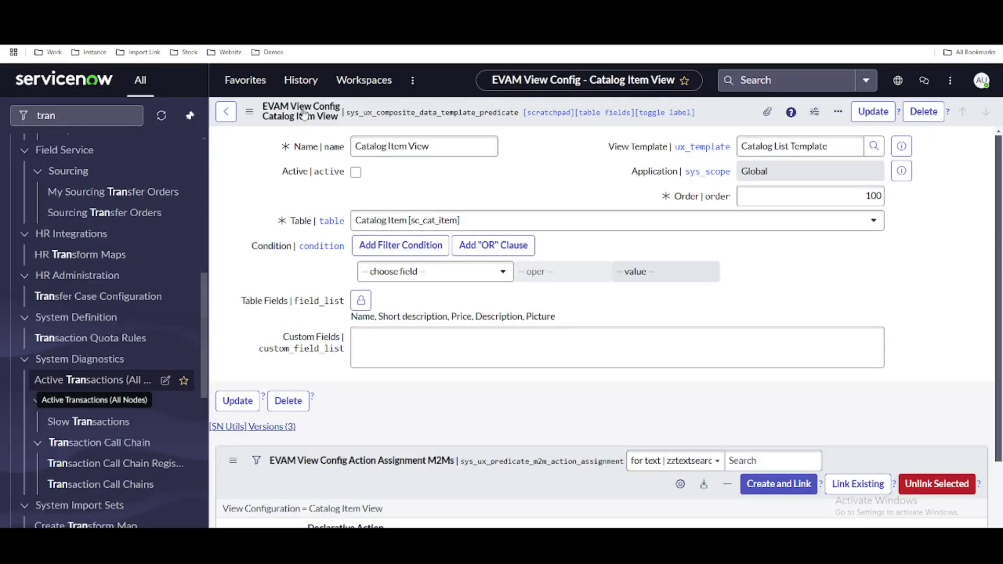
Switch to the Catalog Item View EVAM view config record, mark it active and save it
left_click(356, 172)
right_click(353, 109)
left_click(364, 122)
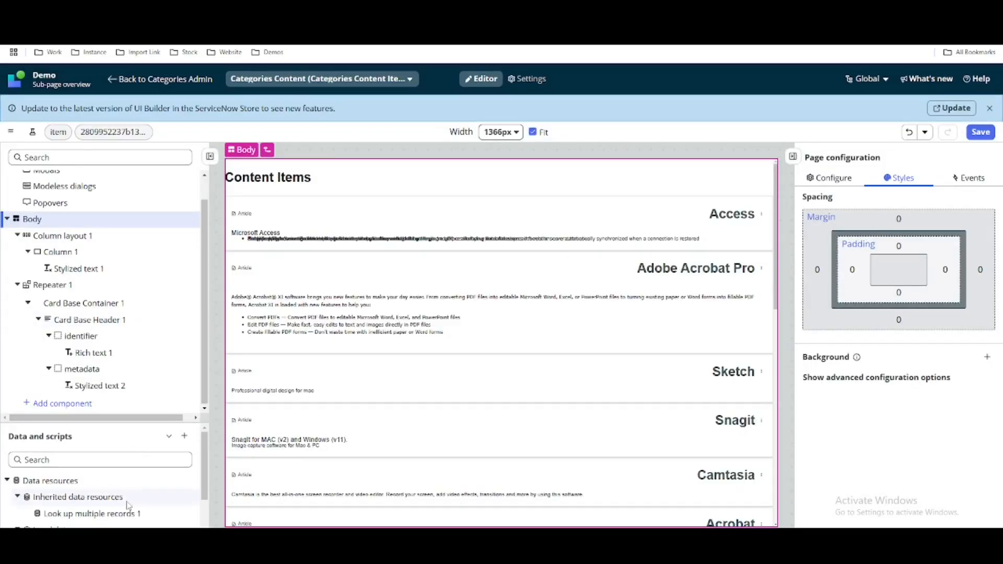
In UI Builder, add an EVAM Data Resource to the sub-page and set its EVAM Definition to Demo Workspace
left_click(186, 439)
left_click(257, 397)
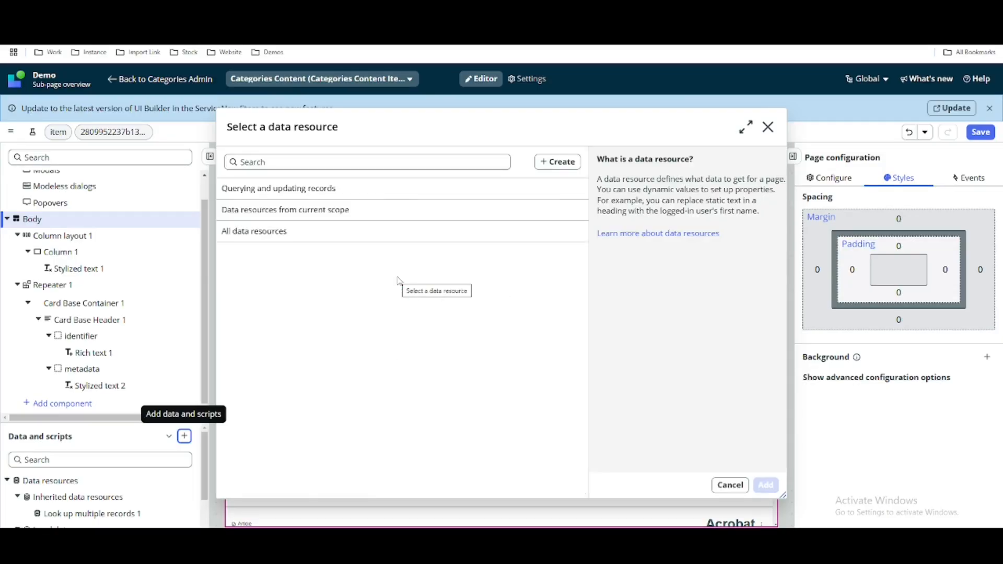
left_click(373, 161)
type("evam")
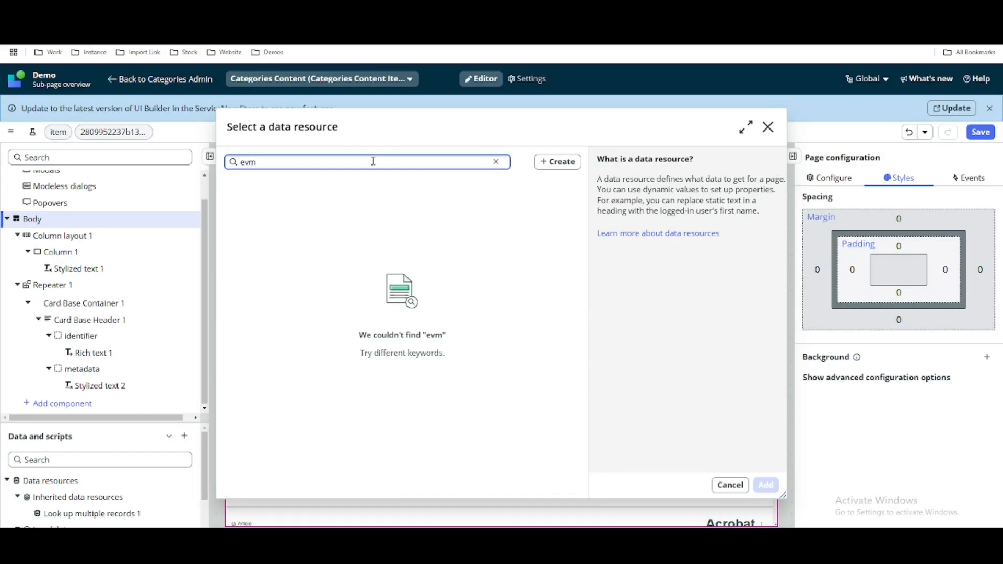
key("BackSpace")
type("am")
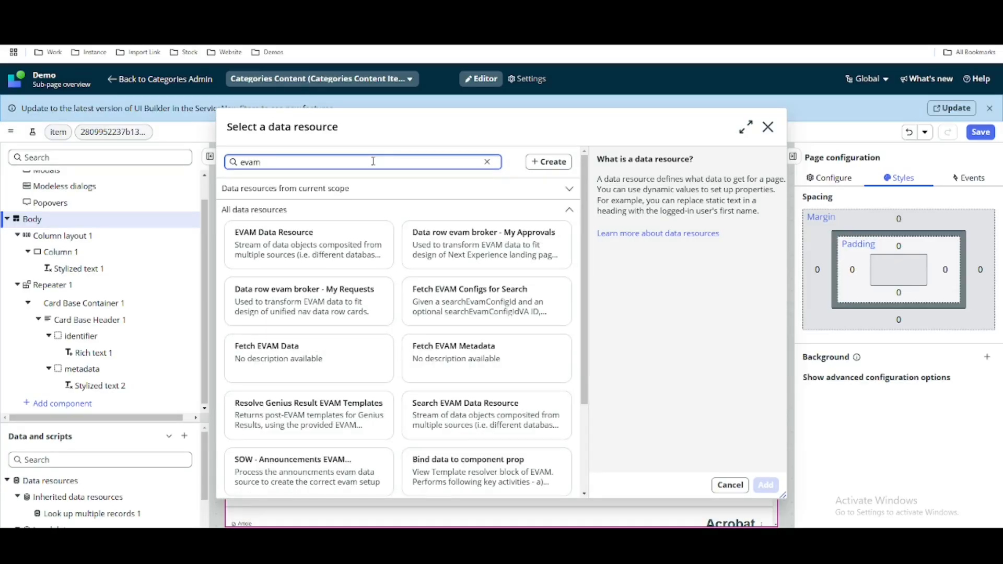
left_click(290, 249)
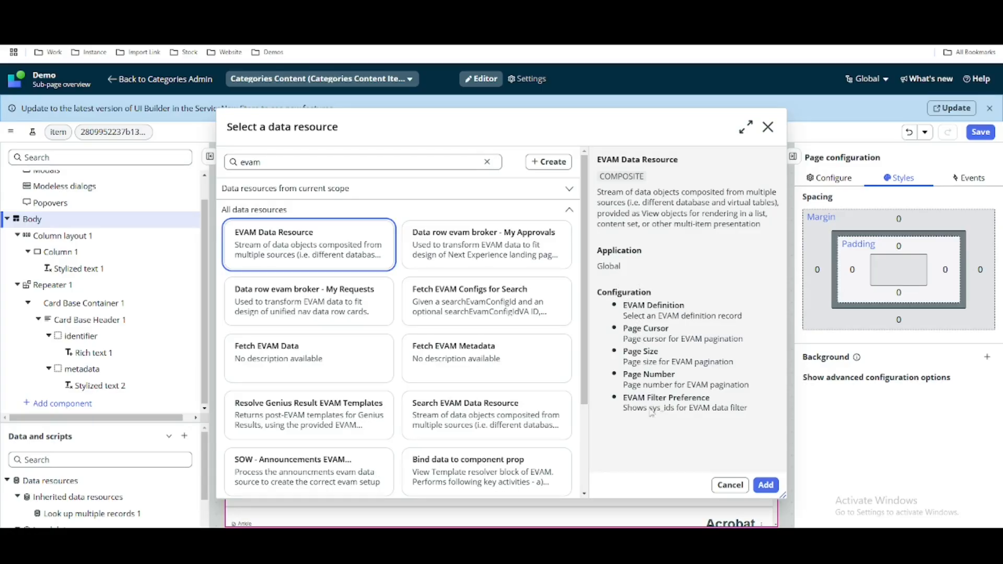
left_click(765, 484)
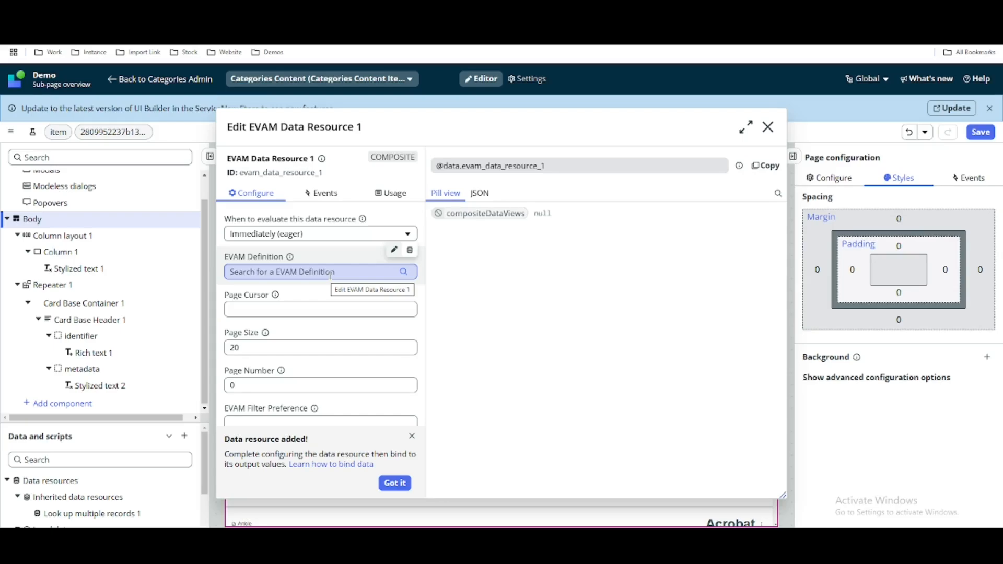
left_click(330, 272)
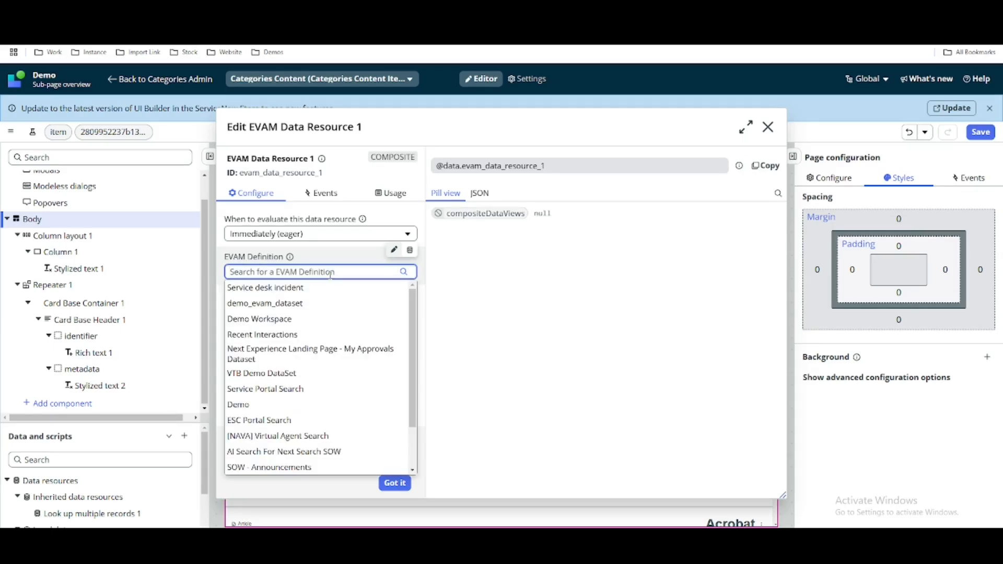
left_click(298, 323)
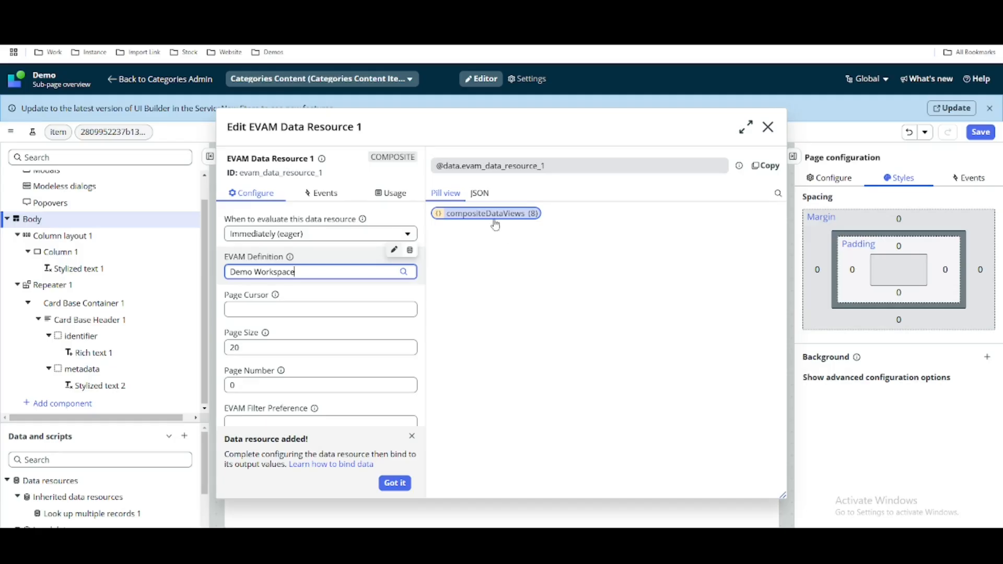
Examine the first item's propValues in the EVAM data resource's compositeDataViews output, and review the Catalog List Template record's JSON for comparison
left_click(491, 221)
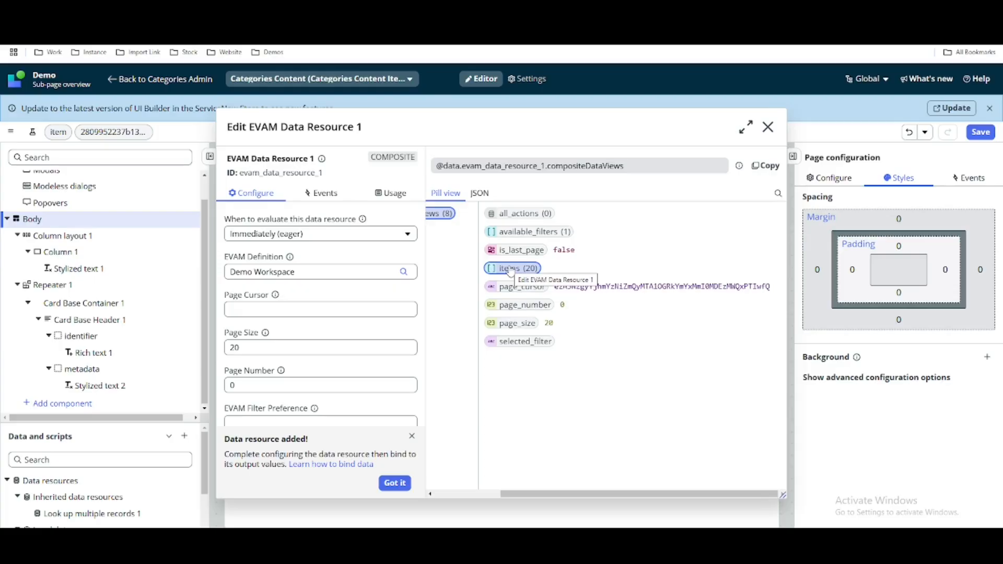
left_click(511, 268)
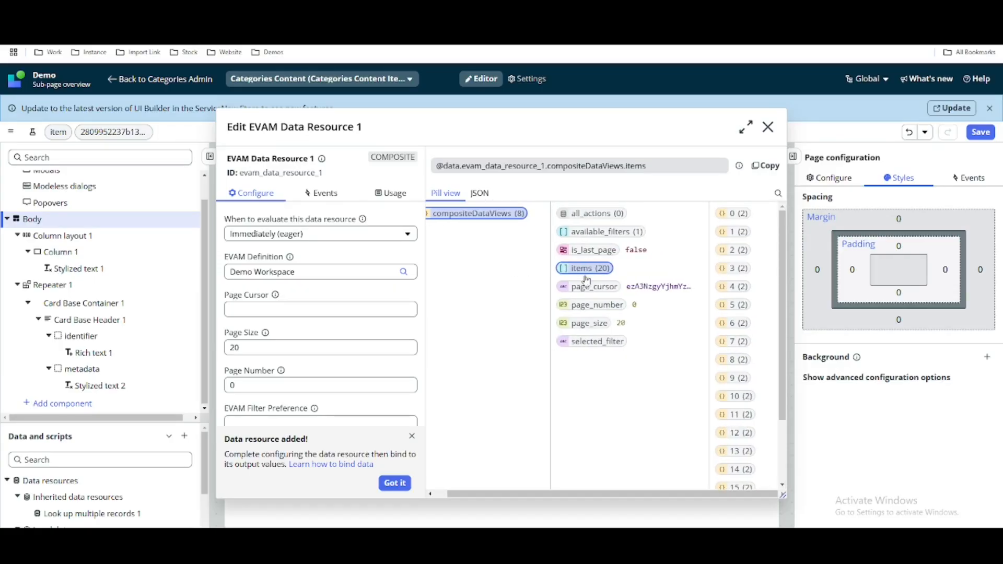
left_click(730, 214)
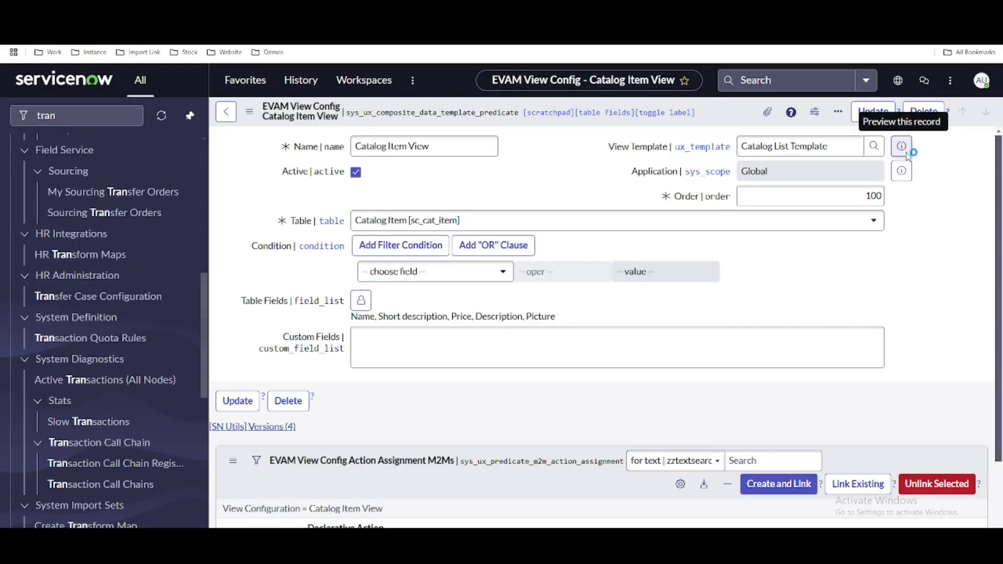
left_click(907, 153)
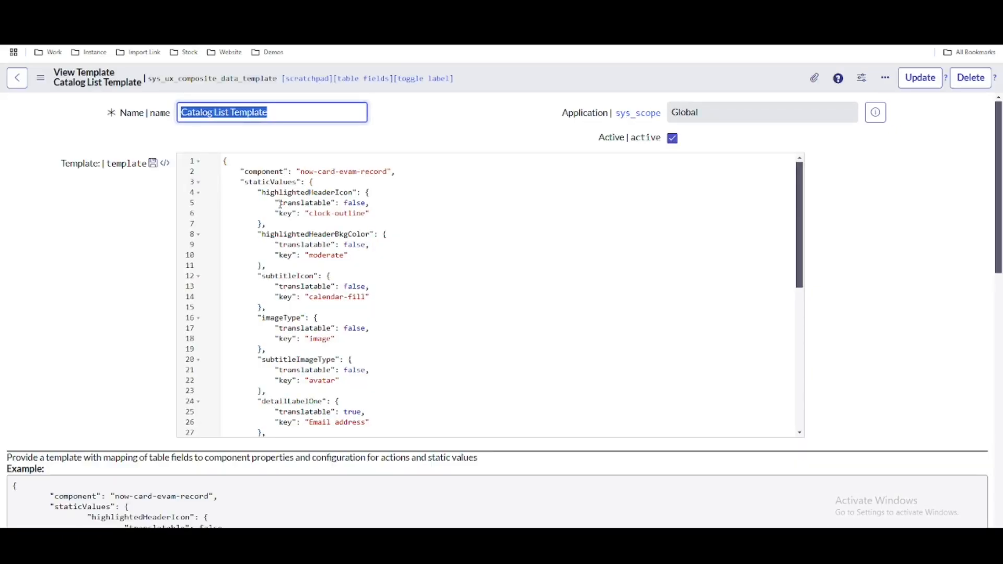
scroll(345, 300, "down", 1)
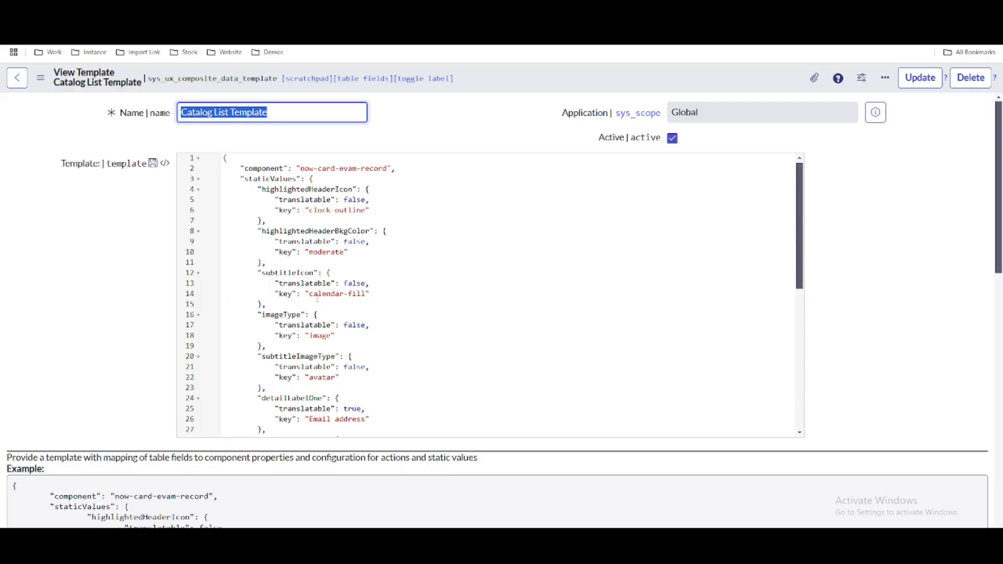
scroll(328, 318, "up", 1)
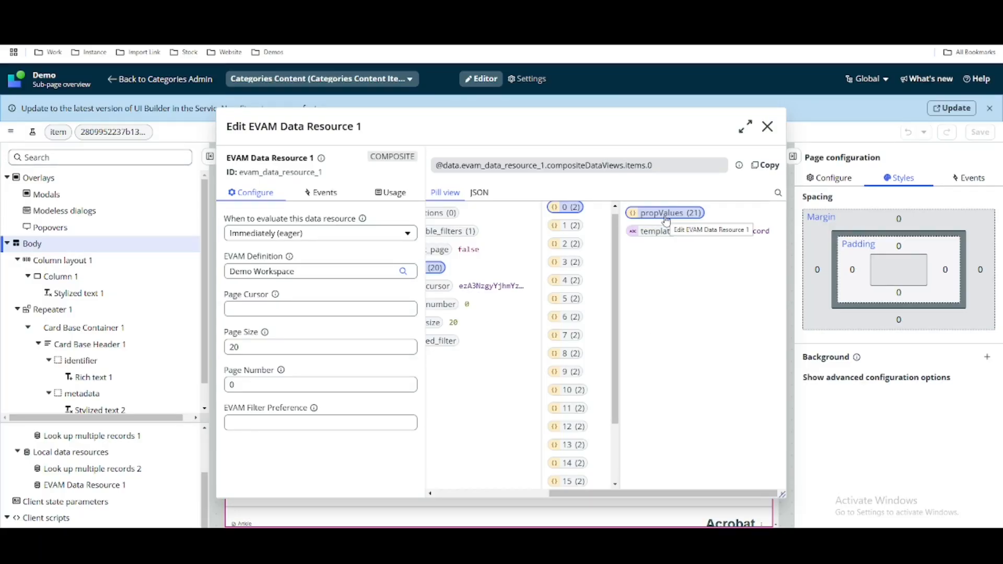
left_click(666, 216)
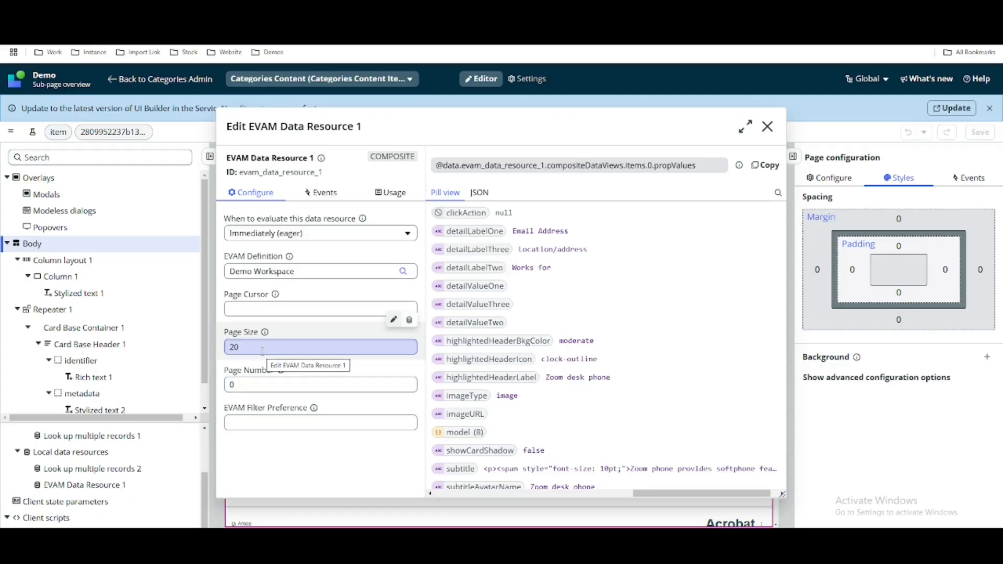
left_click_drag(653, 494, 502, 505)
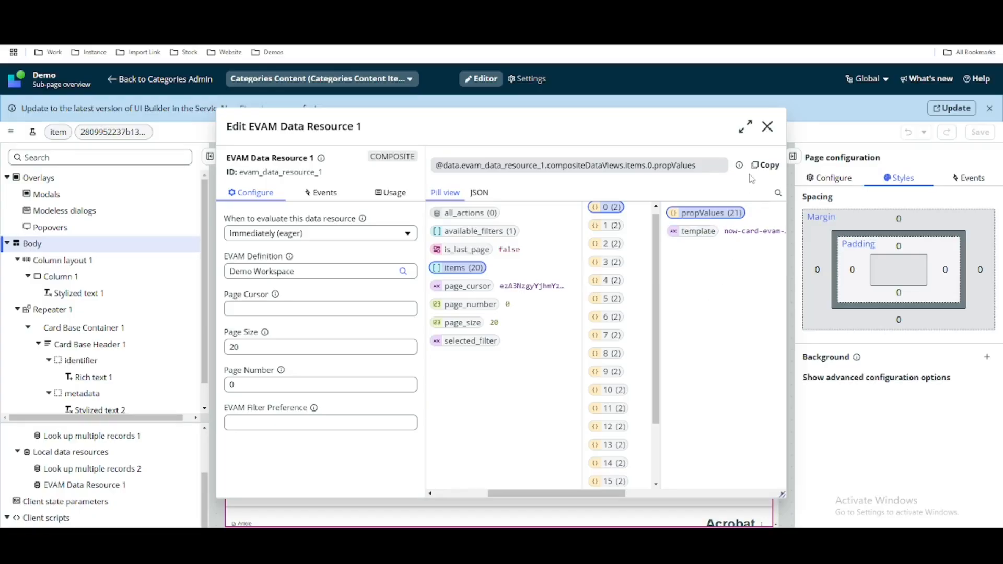
left_click(767, 126)
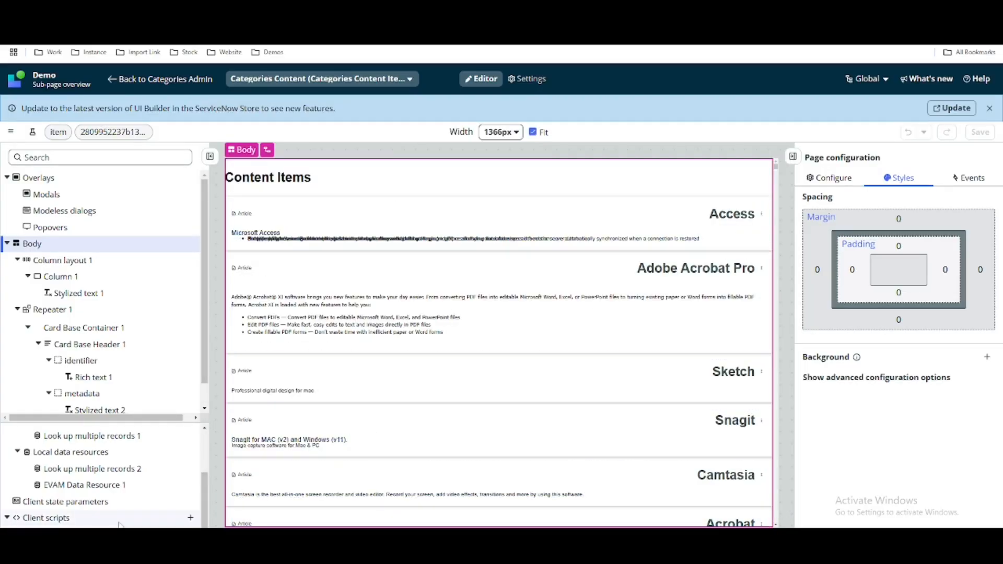
Change the label of EVAM Data Resource 1 to EVAM Catalog Item and close its editor
left_click(115, 490)
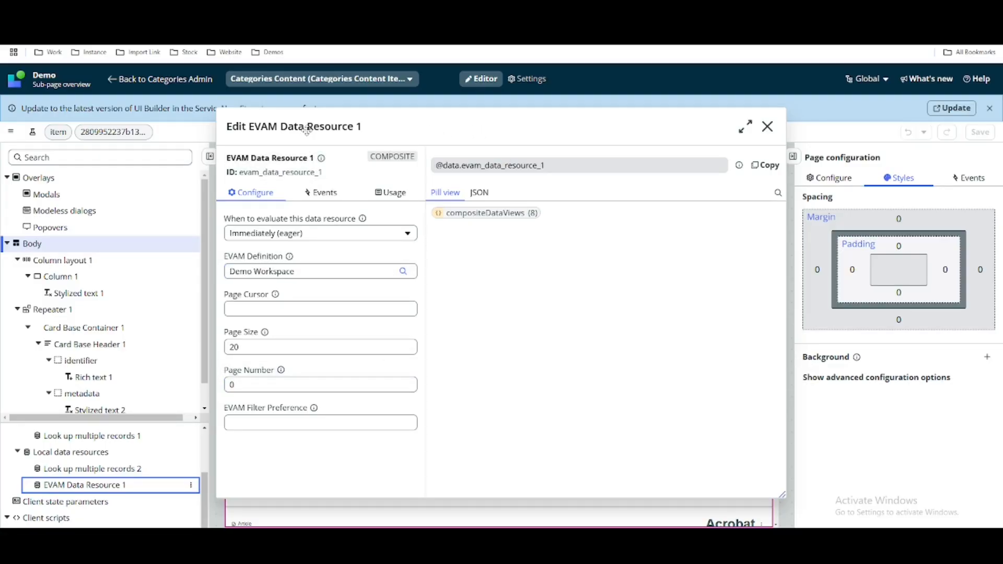
left_click(320, 158)
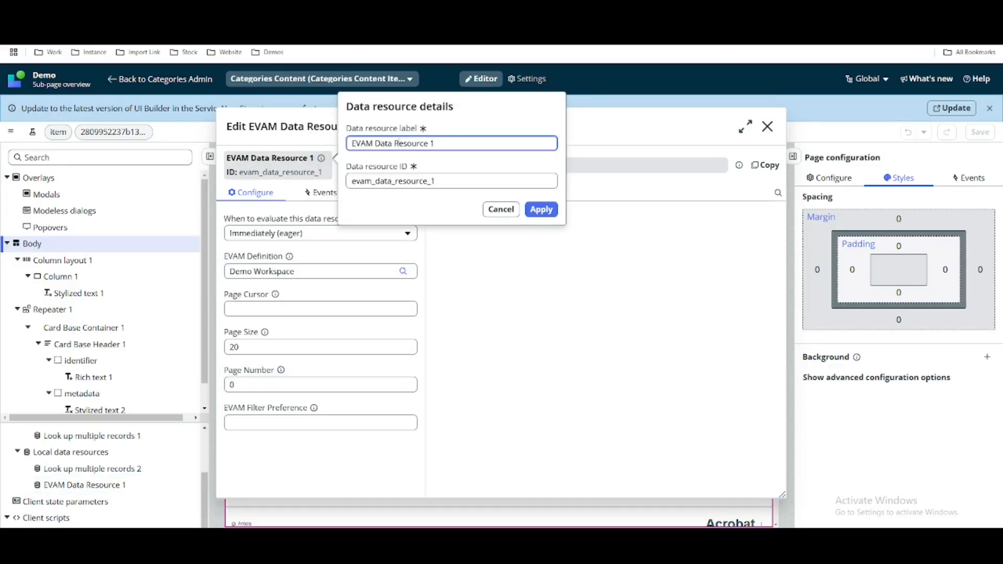
left_click_drag(375, 144, 461, 144)
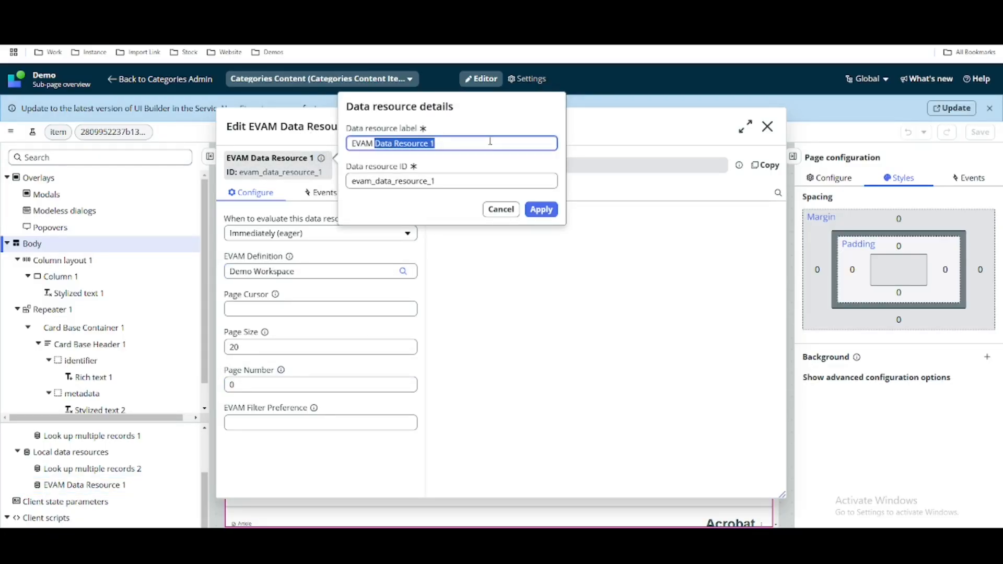
type("Catalog Item")
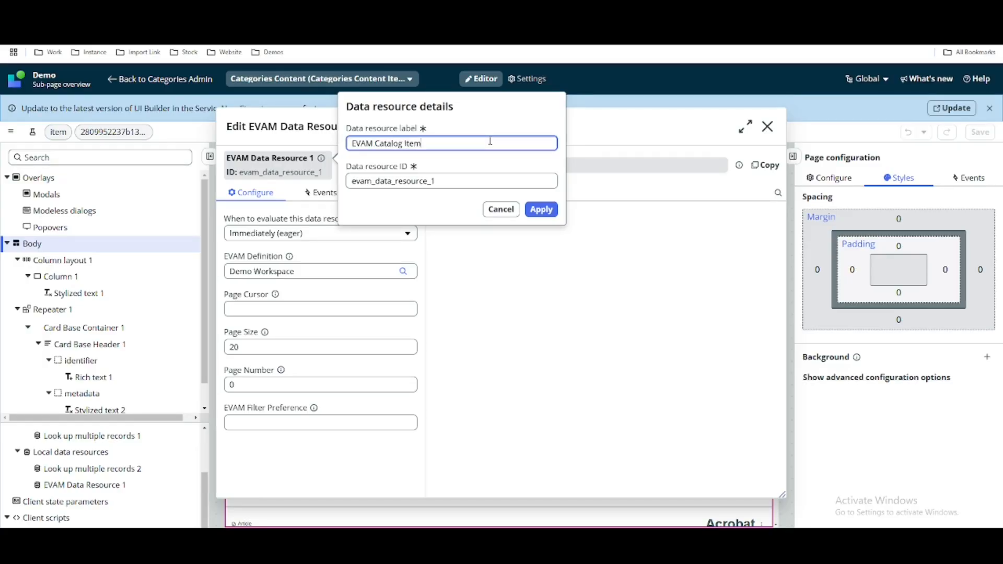
left_click(539, 212)
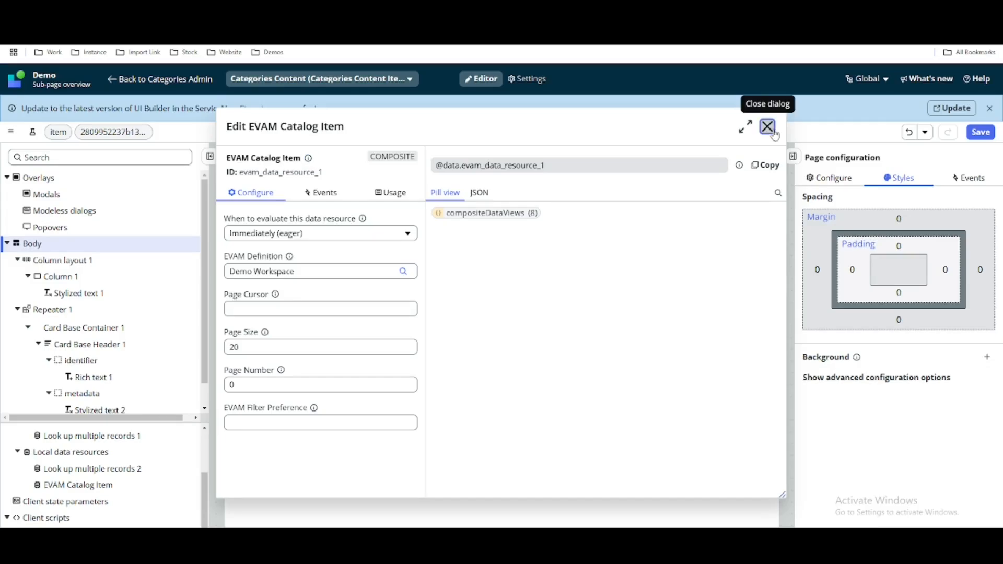
left_click(768, 127)
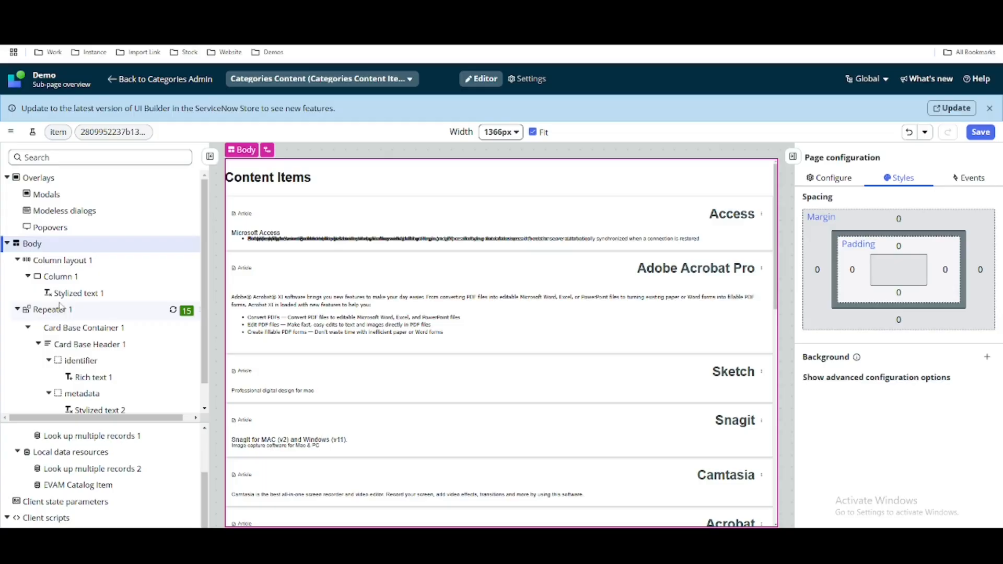
Add a Data set component below Stylized text 1 in Column 1
left_click(198, 298)
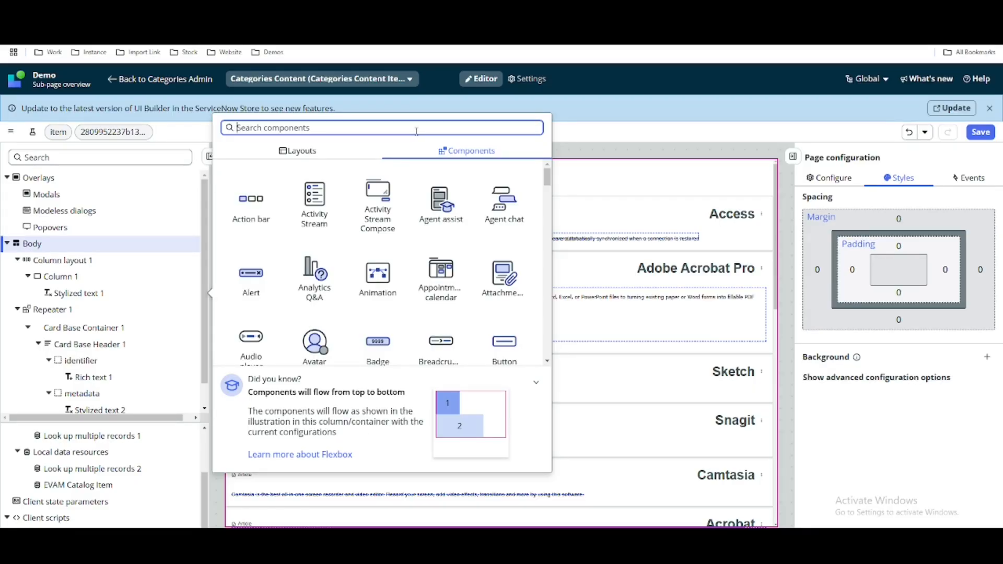
type("data")
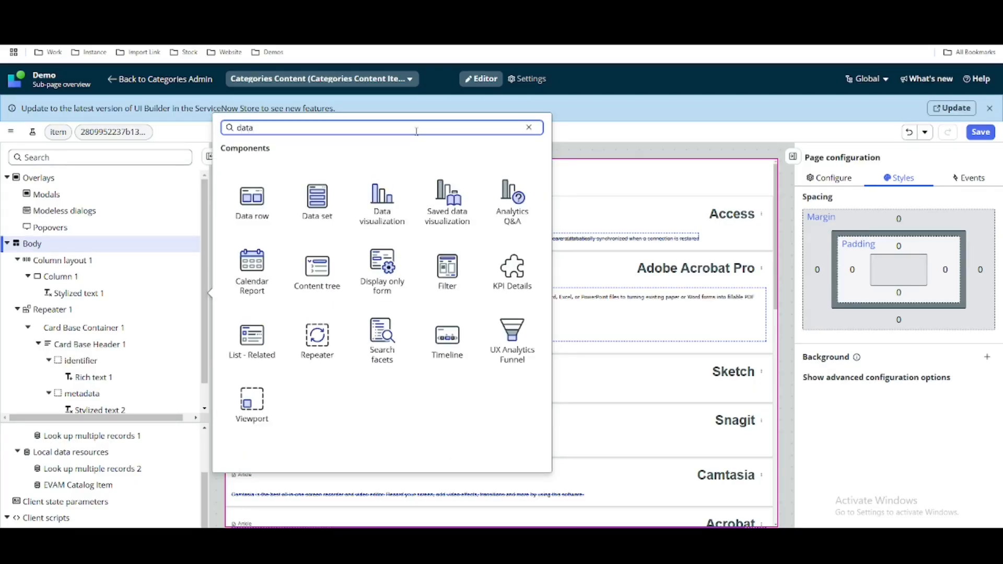
left_click(300, 204)
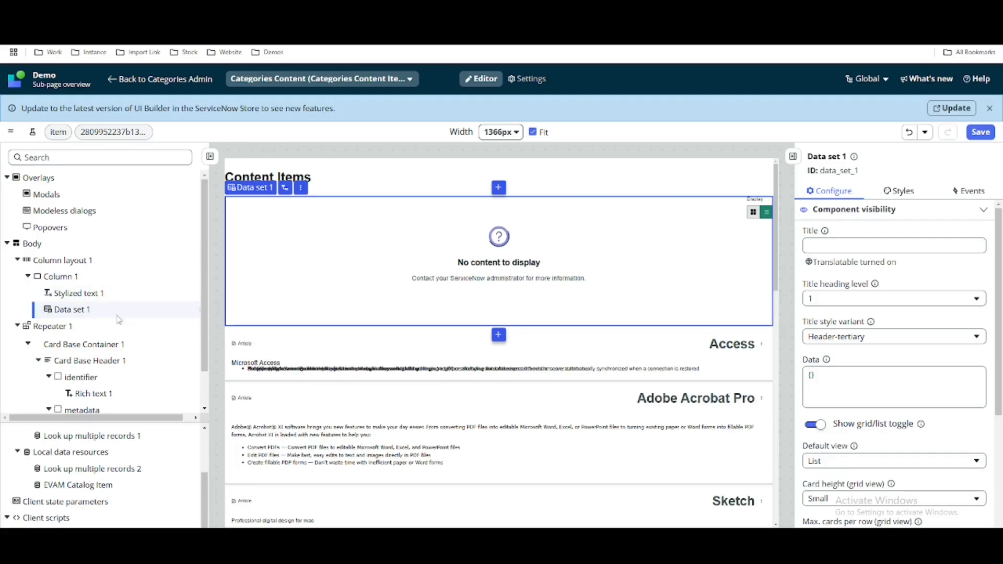
Bind the Data property of Data set 1 to compositeDataViews from the EVAM Catalog Item resource, and save the page
left_click(849, 243)
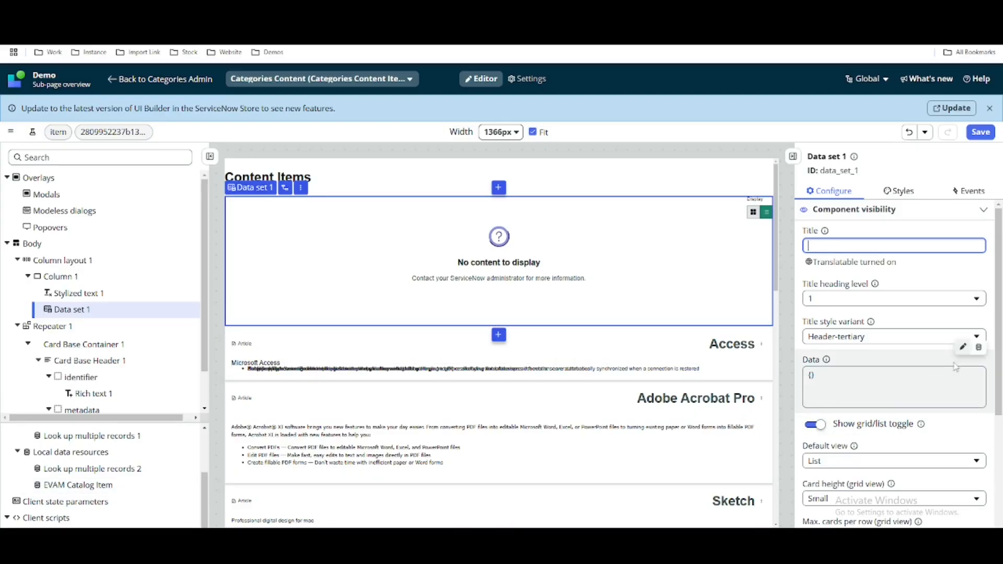
left_click(963, 346)
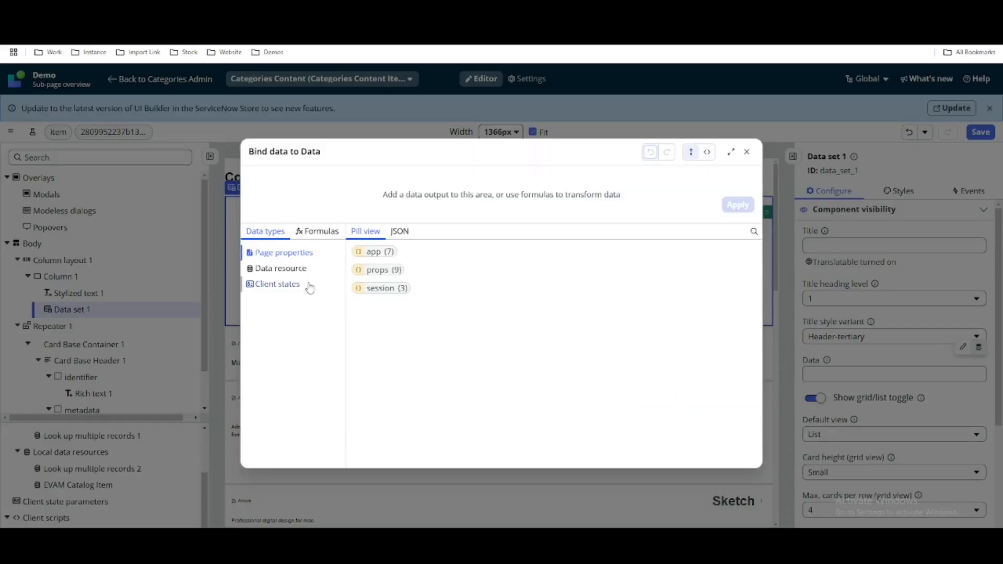
left_click(287, 269)
left_click(403, 255)
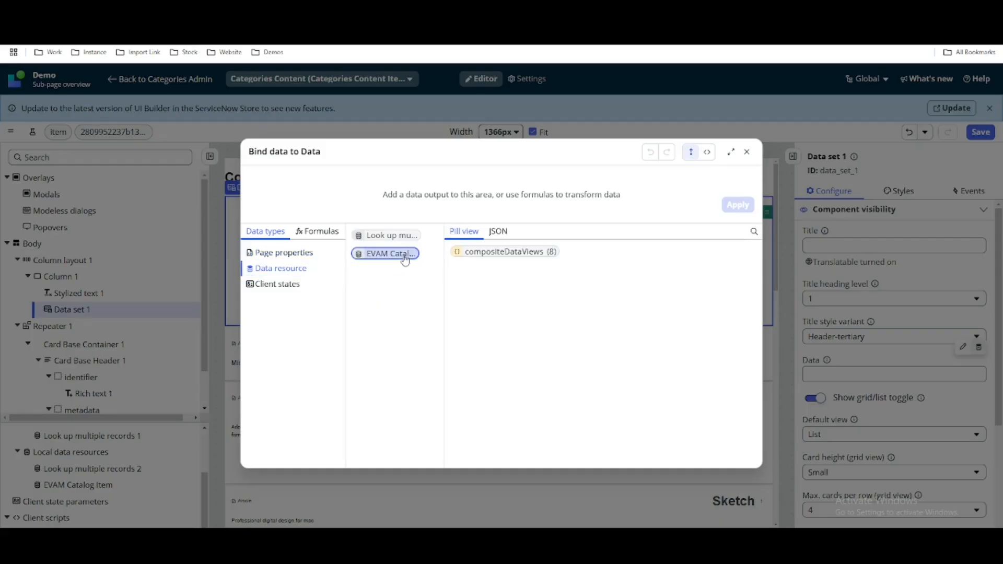
left_click(509, 253)
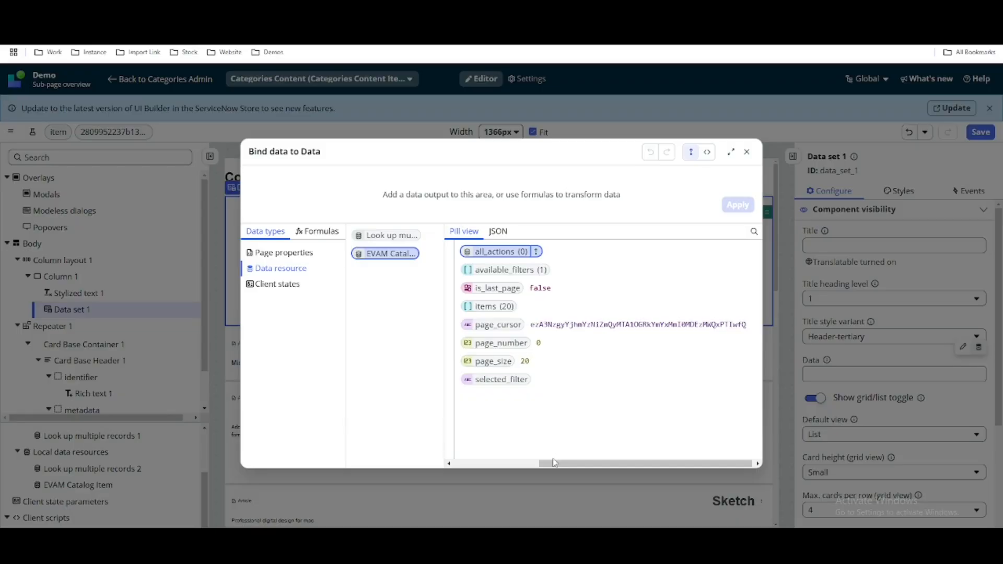
left_click_drag(555, 463, 459, 465)
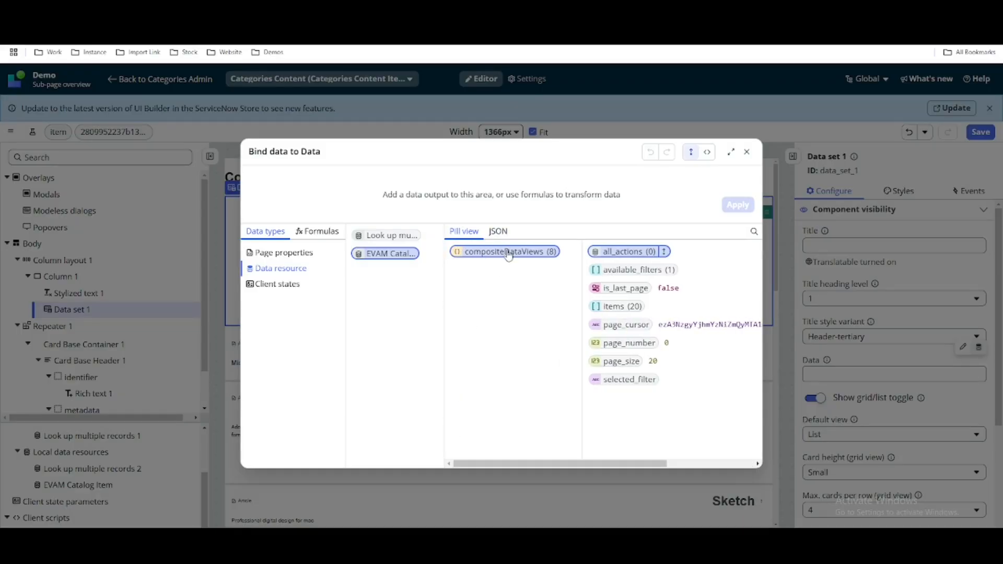
left_click(509, 253)
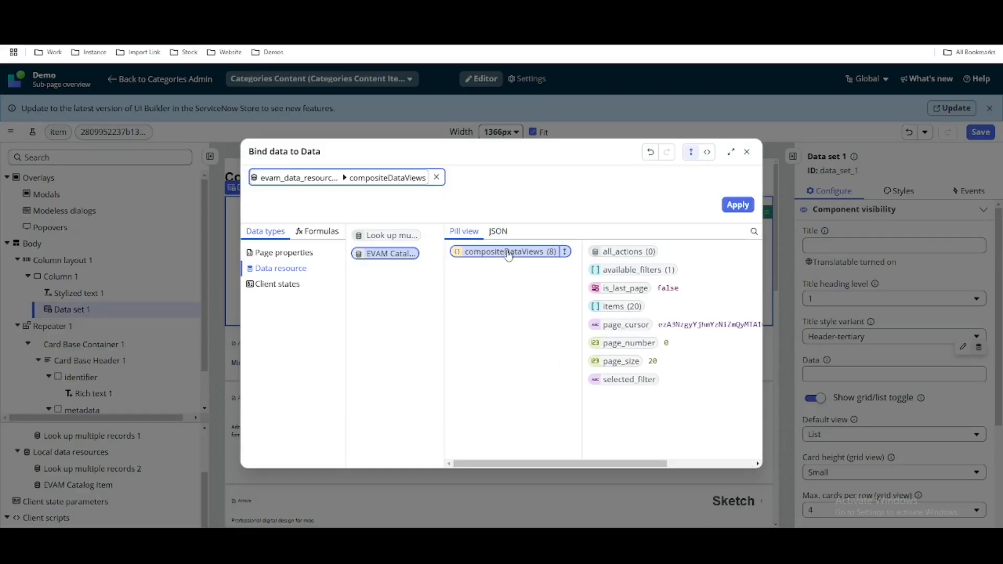
left_click(737, 205)
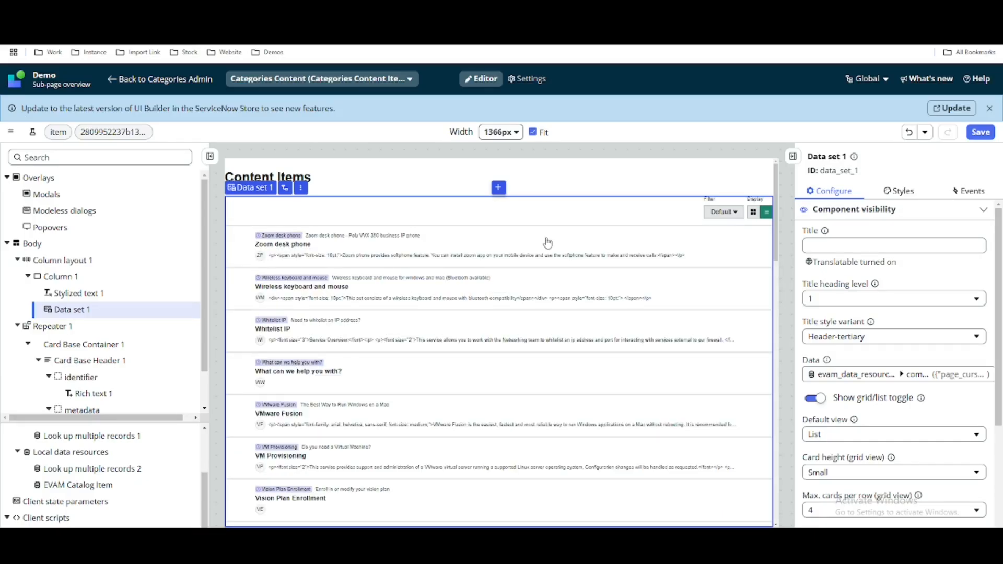
left_click(979, 132)
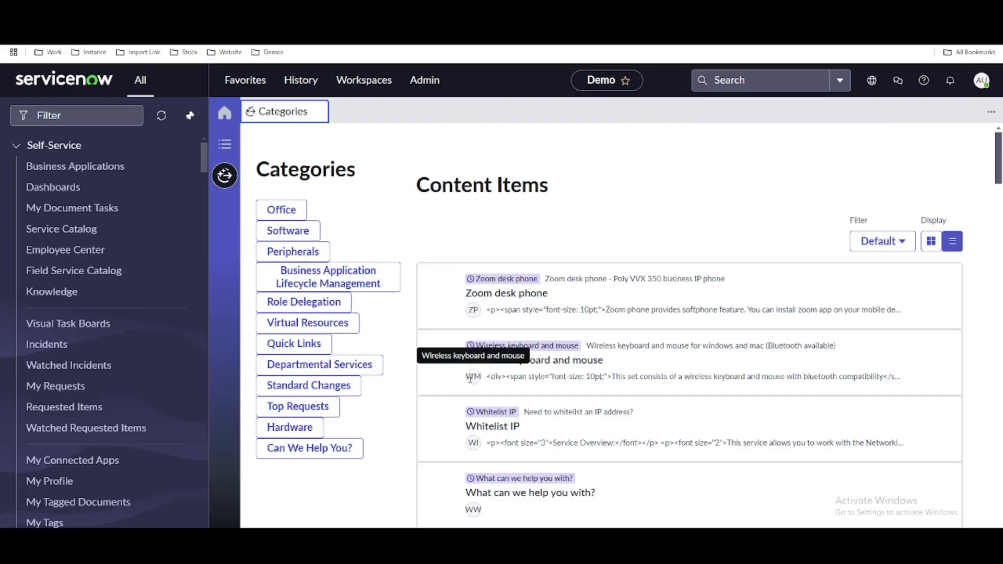
Check the Content Items on the Demo workspace page, showing them in grid mode
scroll(881, 225, "down", 1)
left_click(931, 190)
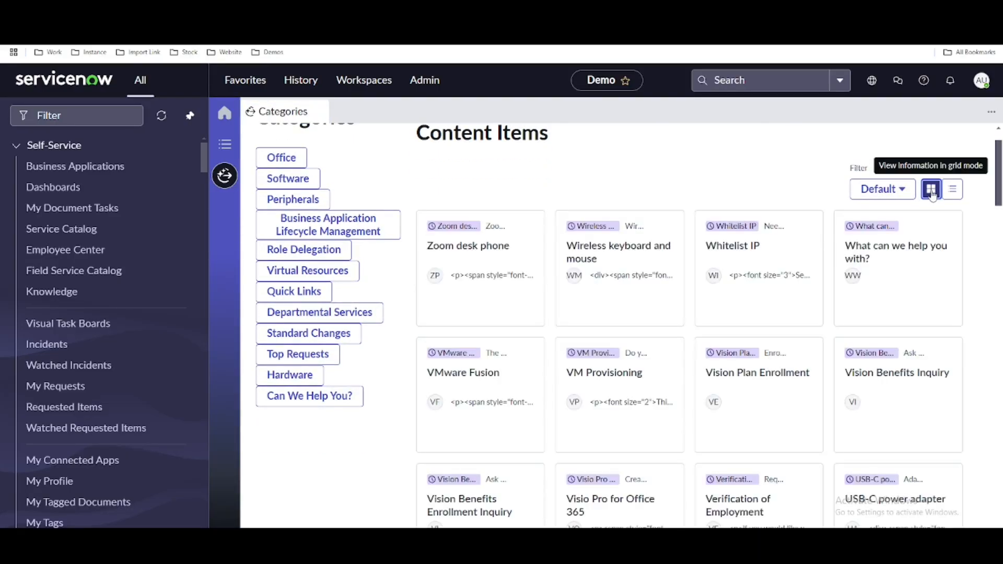
scroll(484, 335, "up", 1)
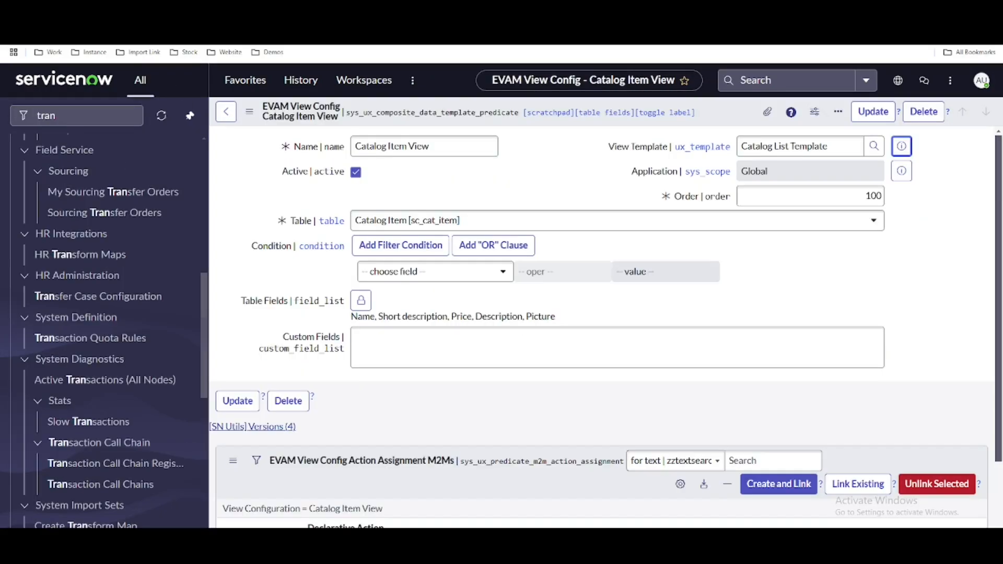
Open the Catalog List Template record from the Catalog Item View config and go to its mappings
left_click(903, 147)
left_click(909, 145)
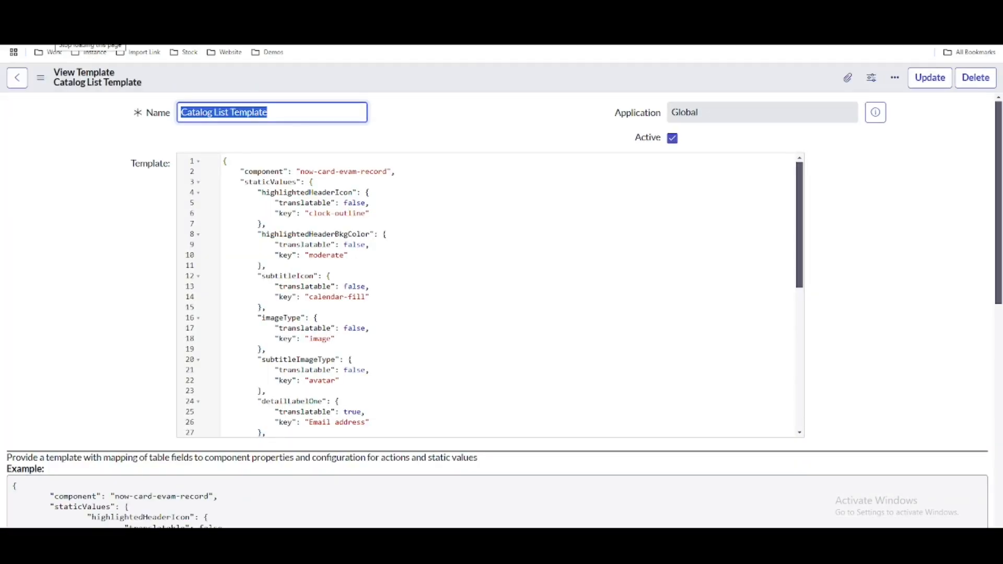
scroll(443, 198, "down", 10)
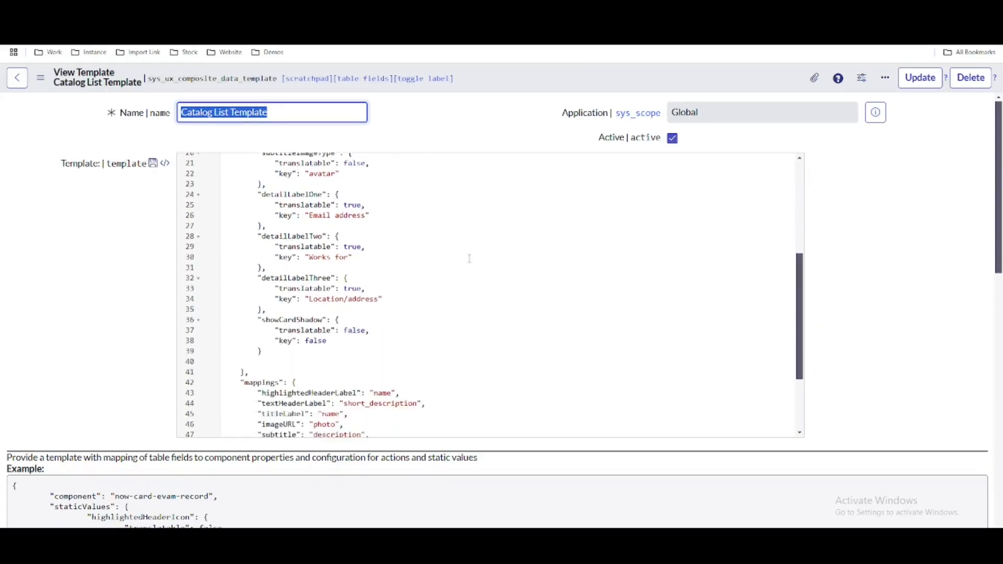
scroll(469, 259, "down", 1)
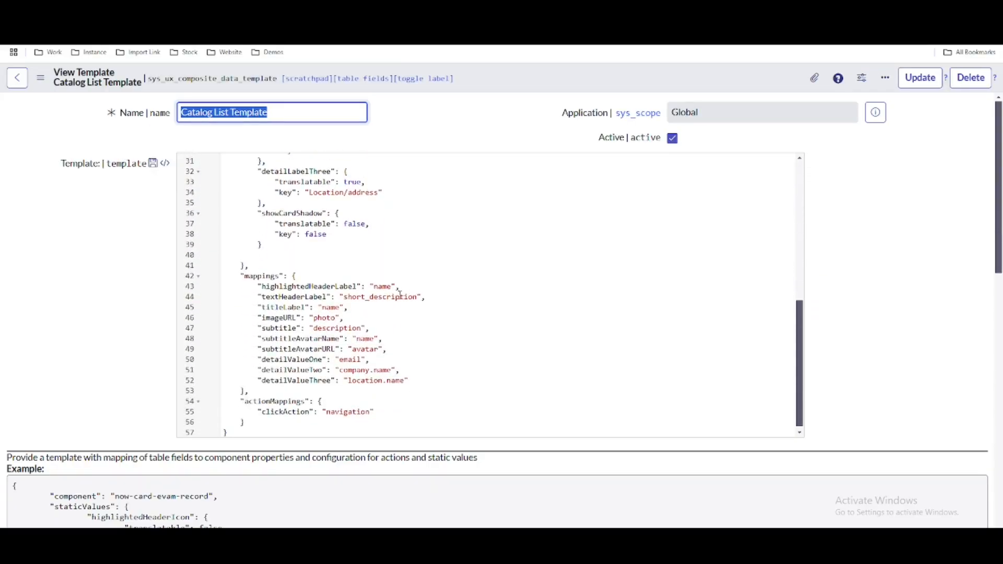
Empty the template's textHeaderLabel mapping and map subtitle to short_description
left_click(337, 330)
double_click(337, 329)
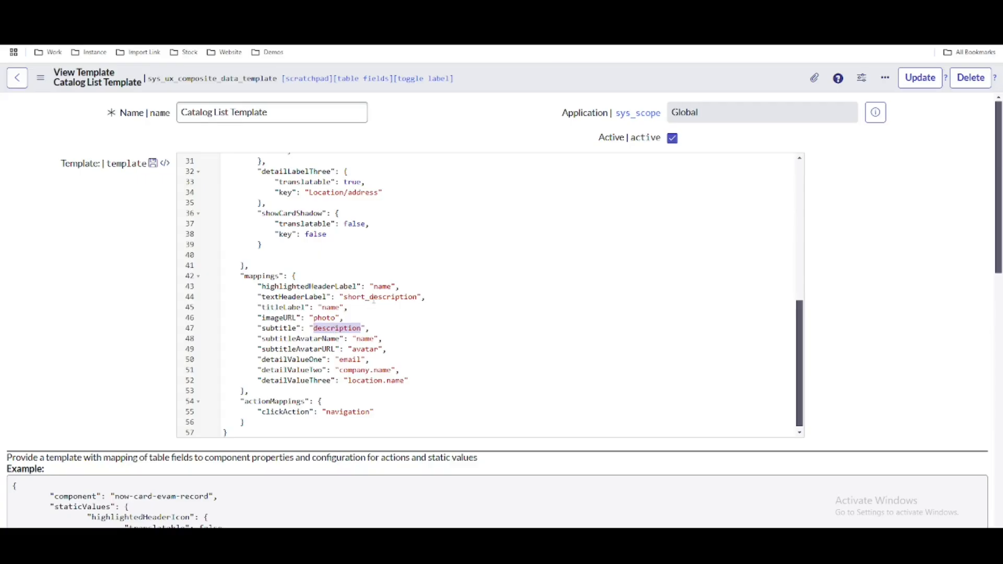
double_click(374, 297)
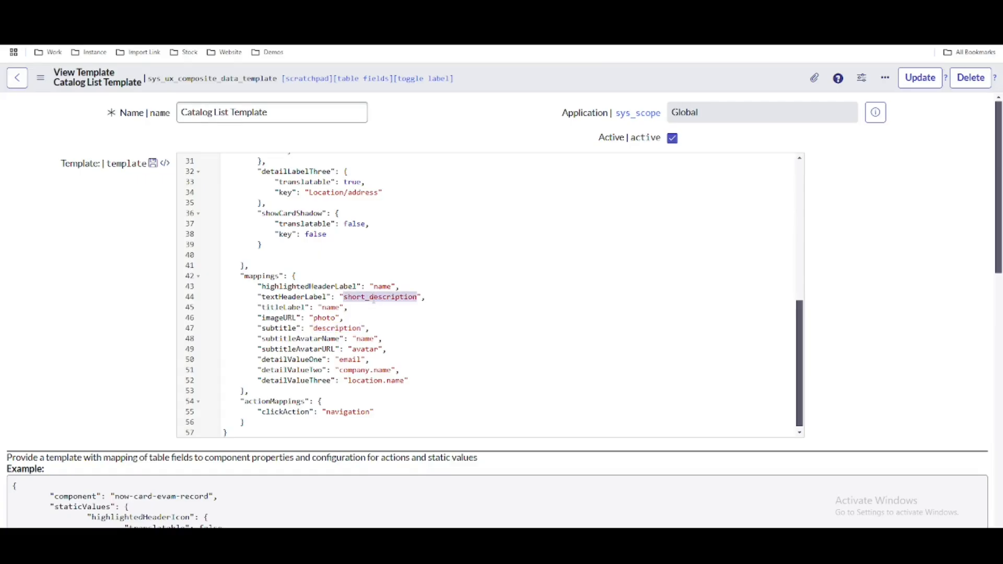
key("BackSpace")
double_click(330, 327)
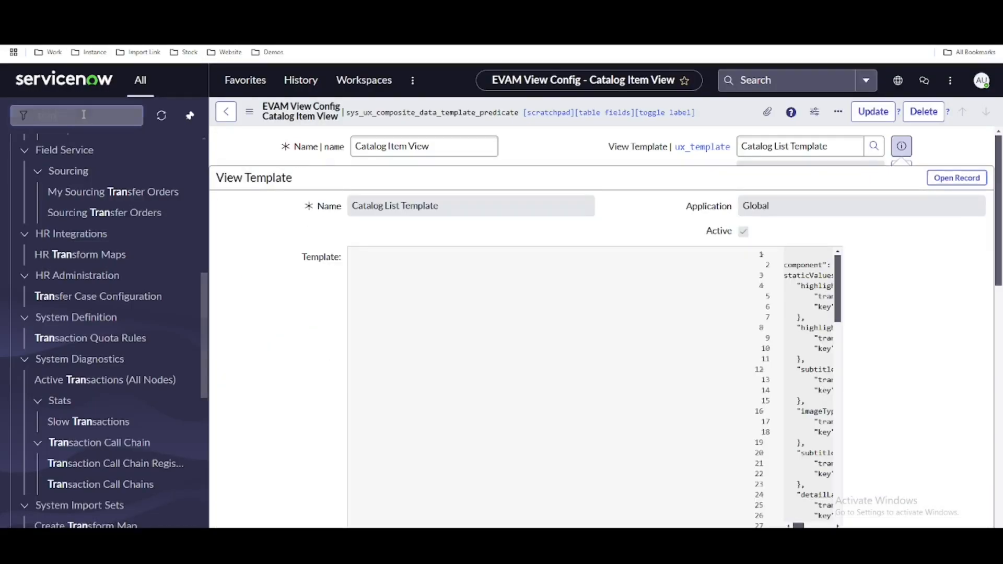
Open the sc_cat_item table list and its 3M Privacy Filter - Lenovo X1 Carbon record
key("ctrl+a")
type("sc")
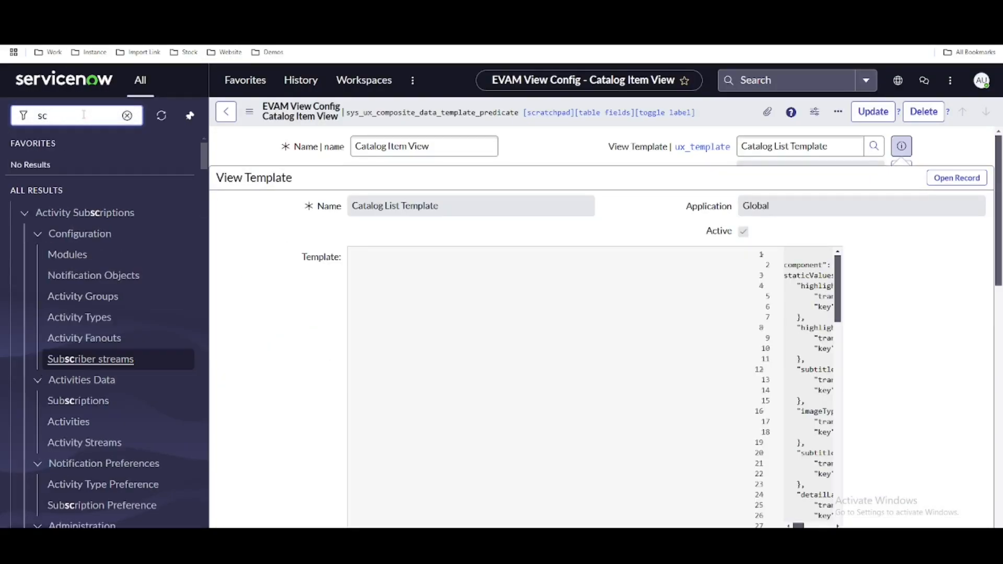
type("_cat_item.list")
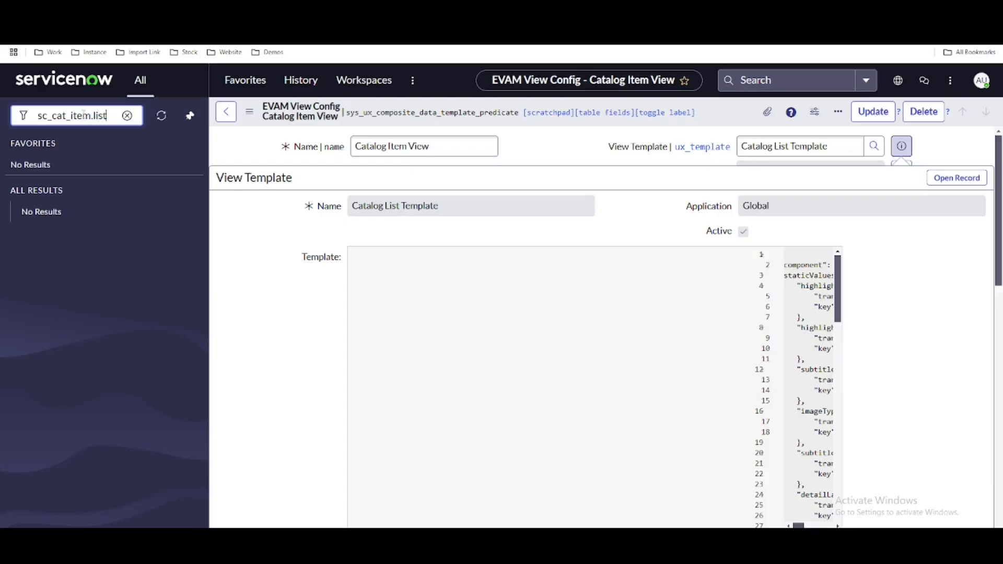
key("Return")
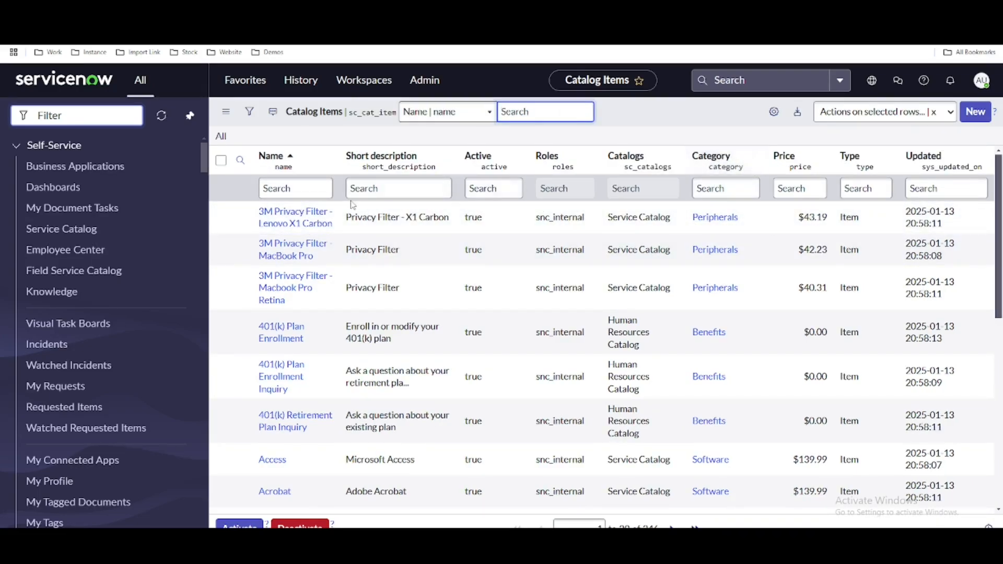
left_click(312, 214)
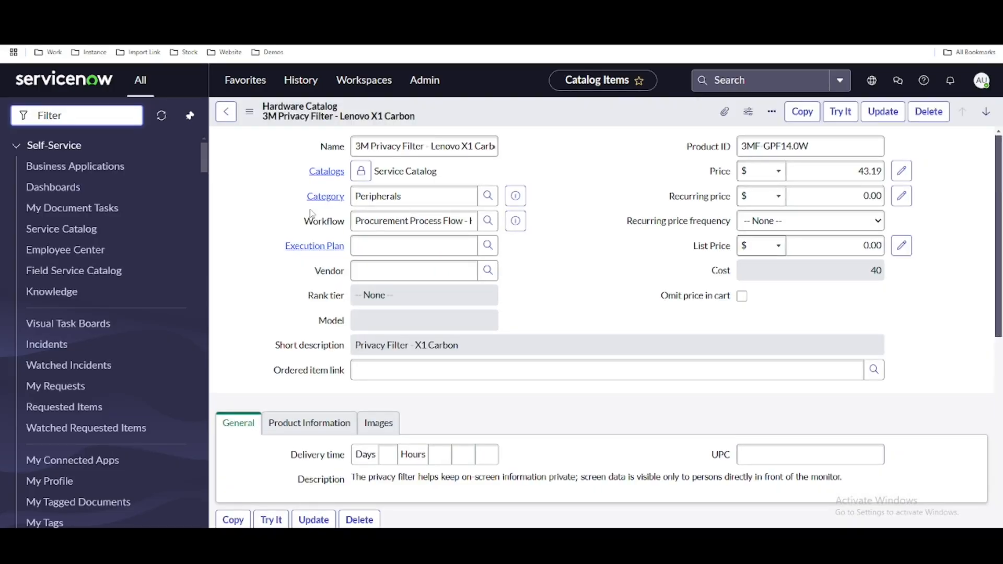
Copy the Picture field's name from the item's Images section and set the template's imageURL mapping to picture
left_click(380, 426)
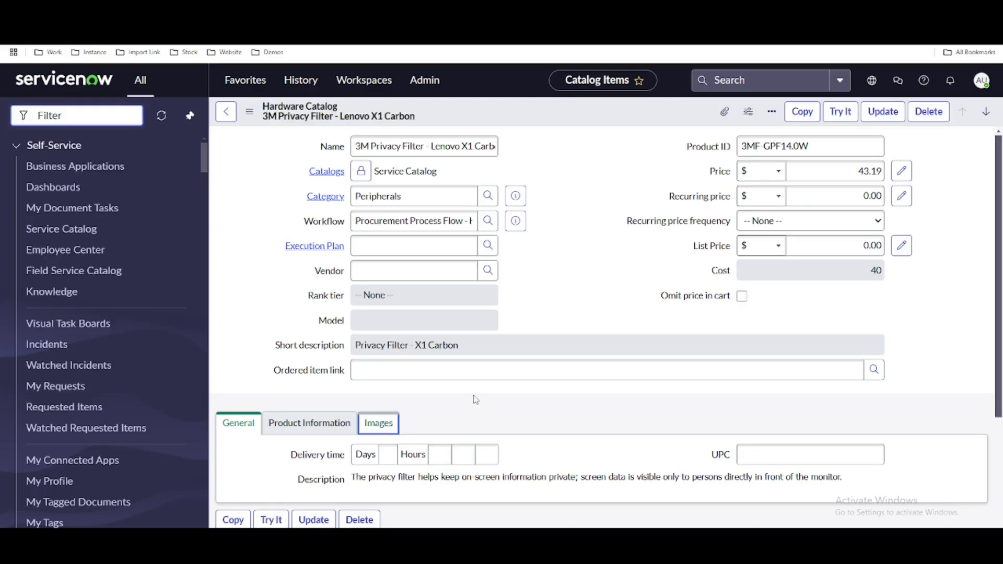
left_click(380, 426)
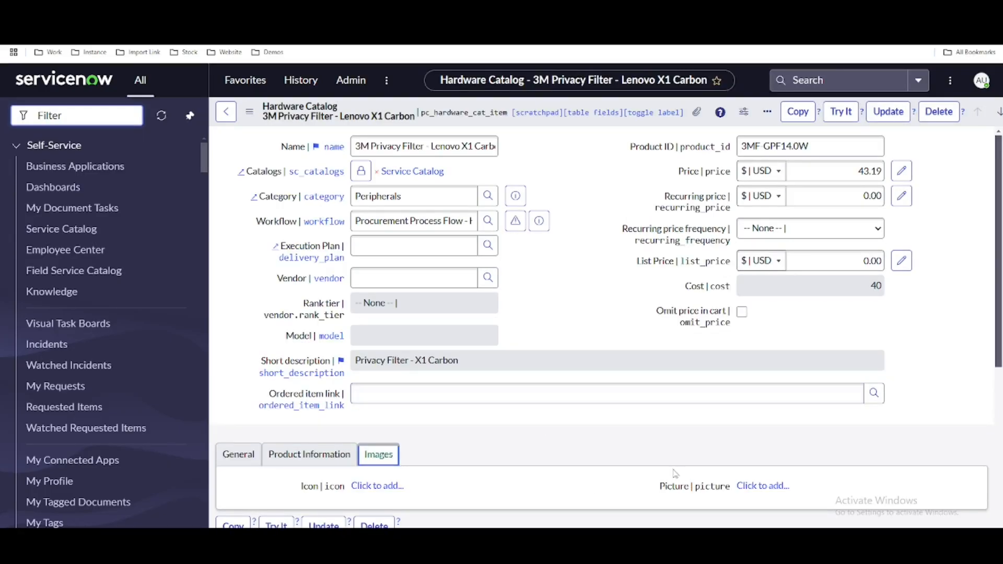
double_click(701, 491)
key("ctrl+c")
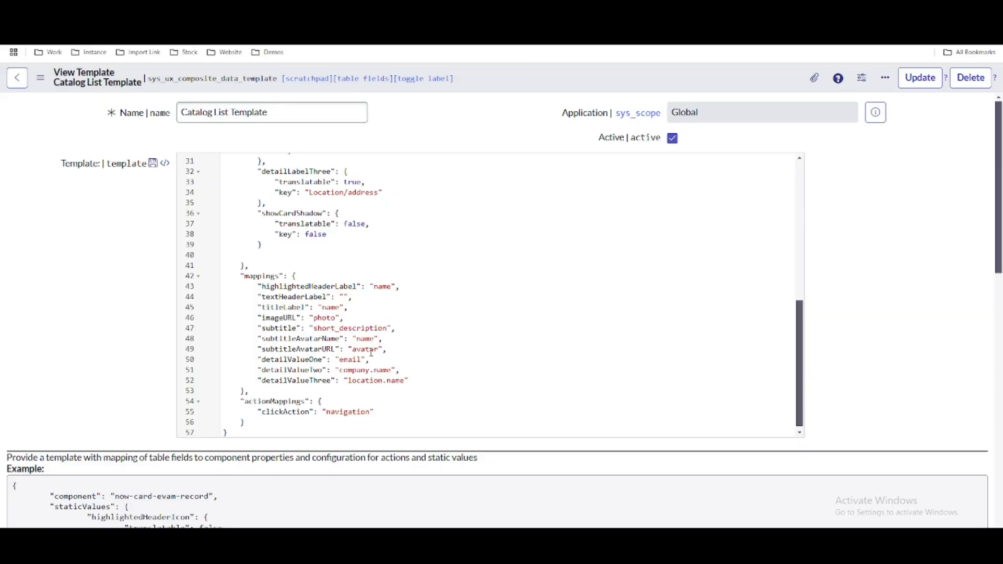
double_click(331, 318)
key("ctrl+v")
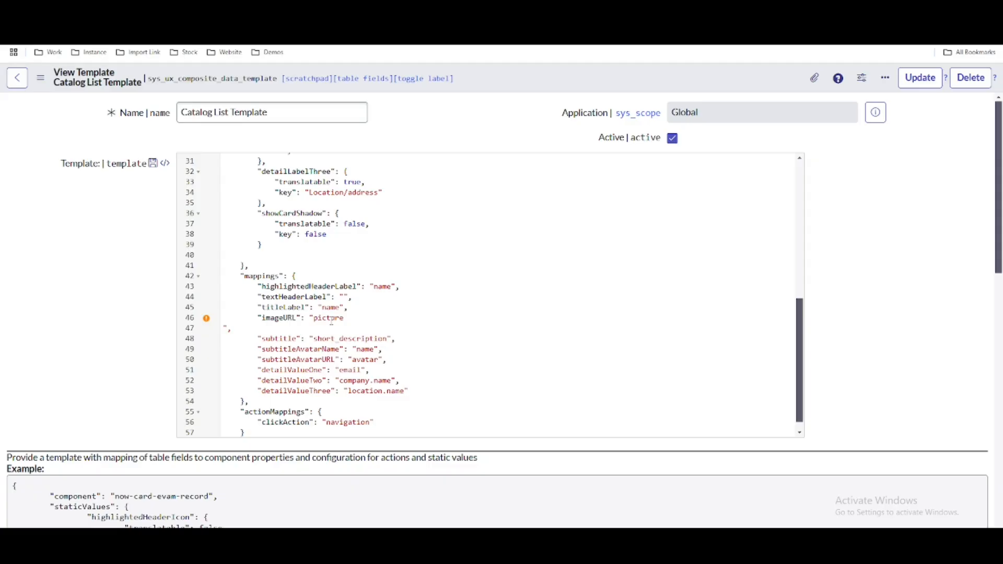
key("BackSpace")
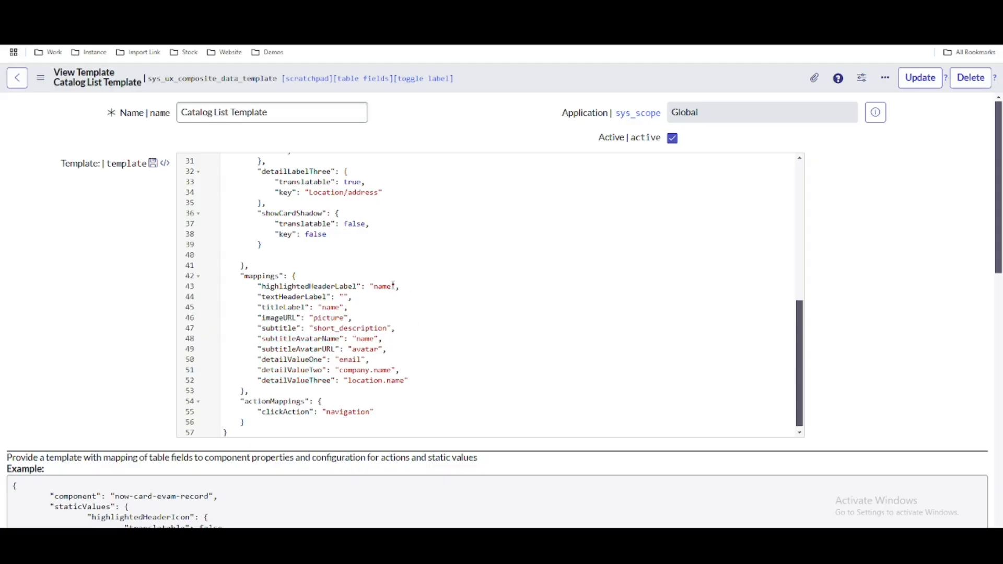
Check the Category field's name on the catalog item, map textHeaderLabel to category.name in the Catalog List Template, and save the record
double_click(384, 287)
left_click(343, 295)
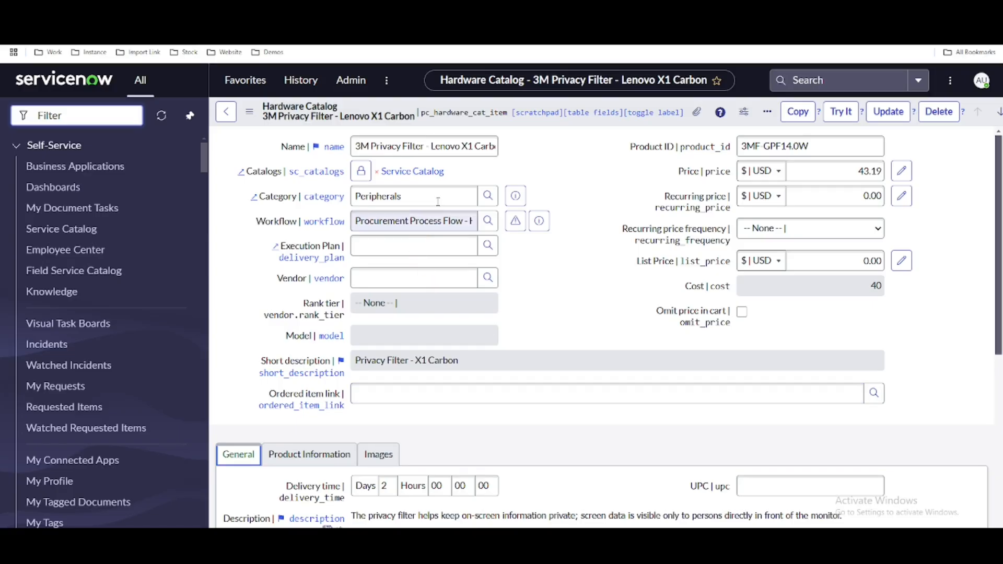
left_click_drag(289, 173, 345, 205)
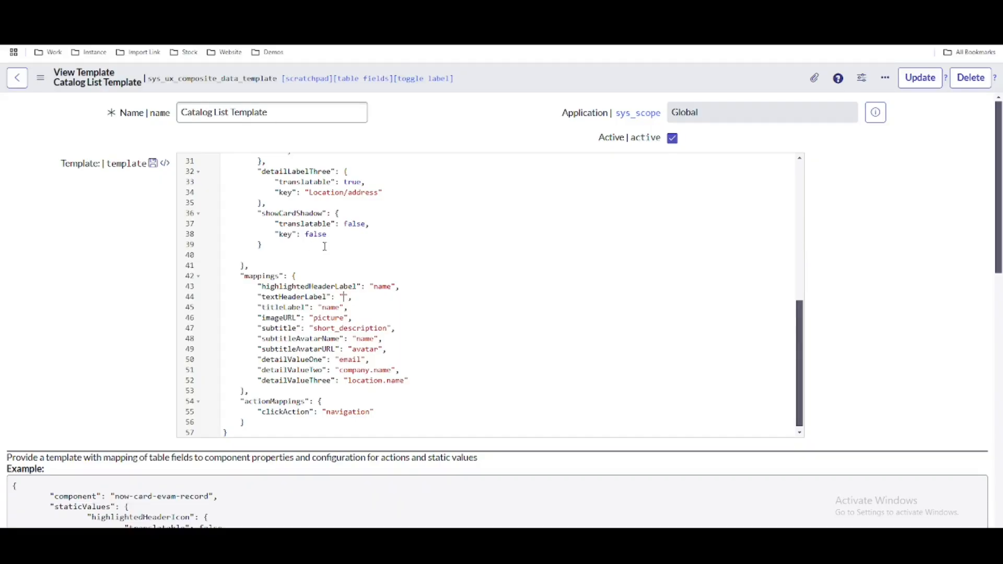
type("category")
type(".name")
right_click(520, 70)
left_click(531, 79)
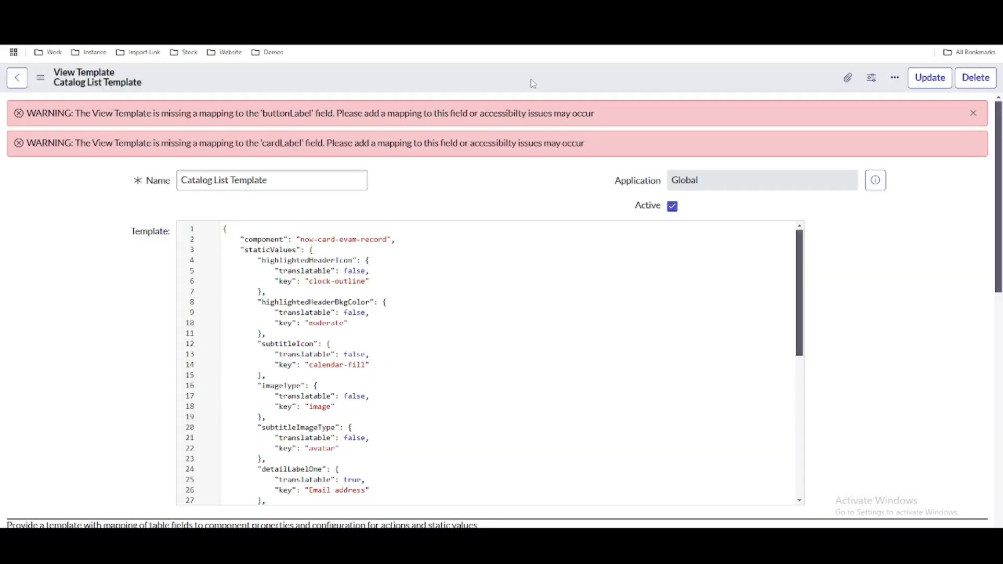
Reload the Demo workspace page and inspect the Content Items cards in grid mode
left_click(205, 46)
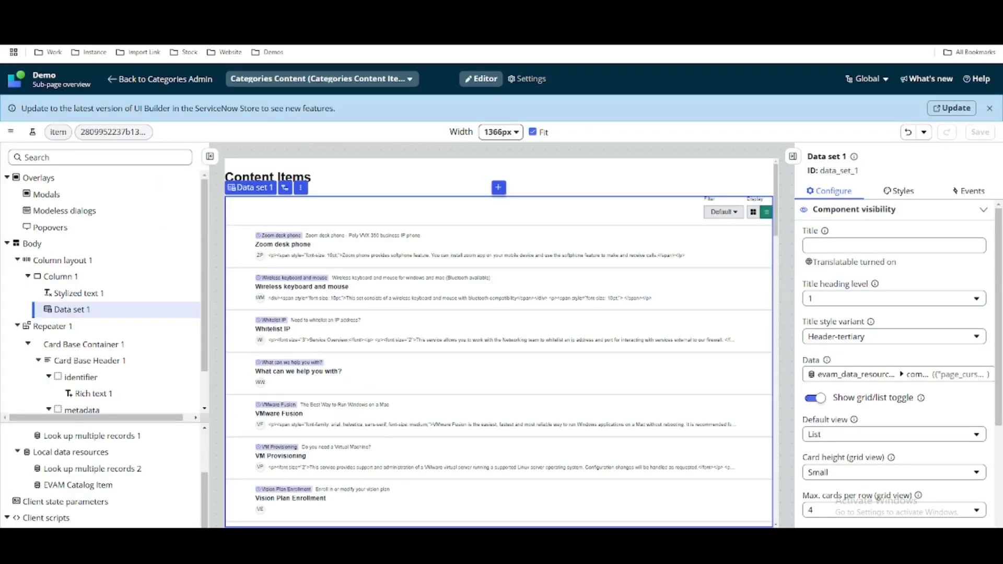
left_click(195, 40)
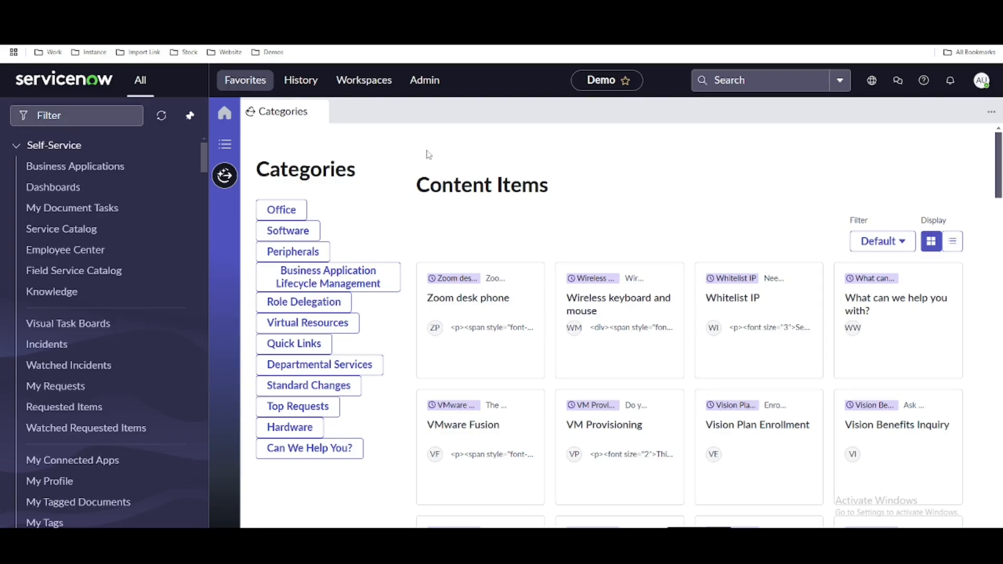
key("F5")
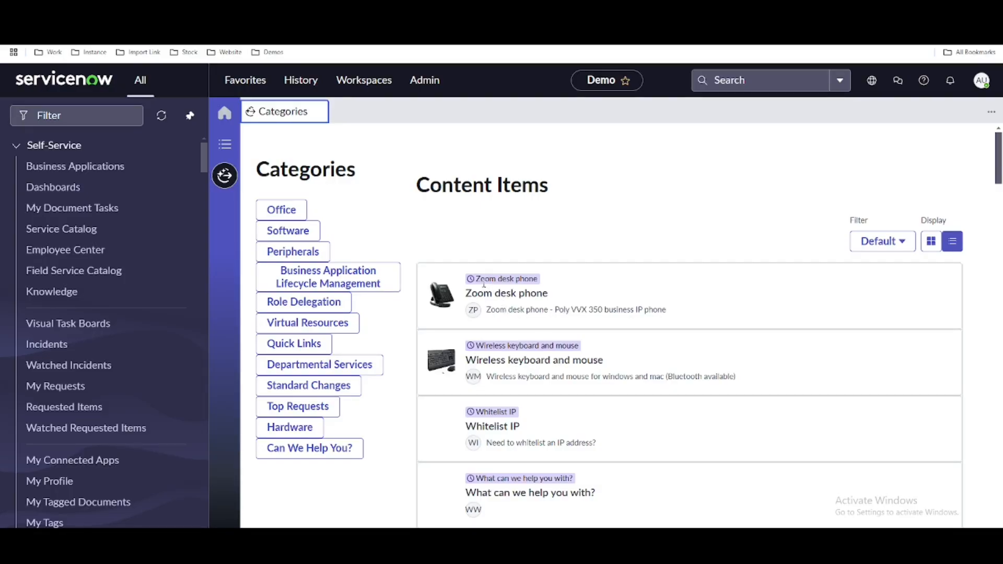
left_click(933, 244)
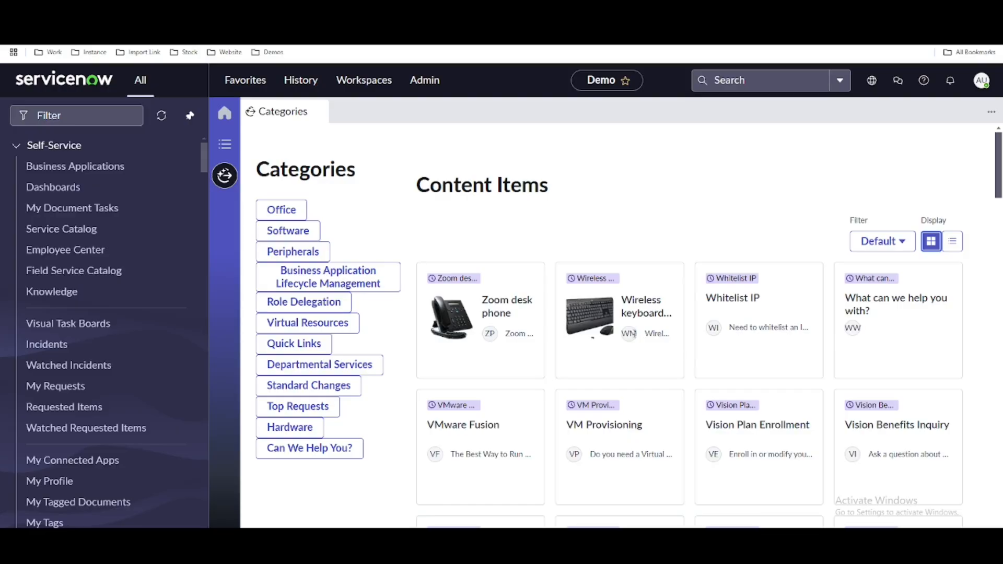
left_click_drag(631, 336, 620, 345)
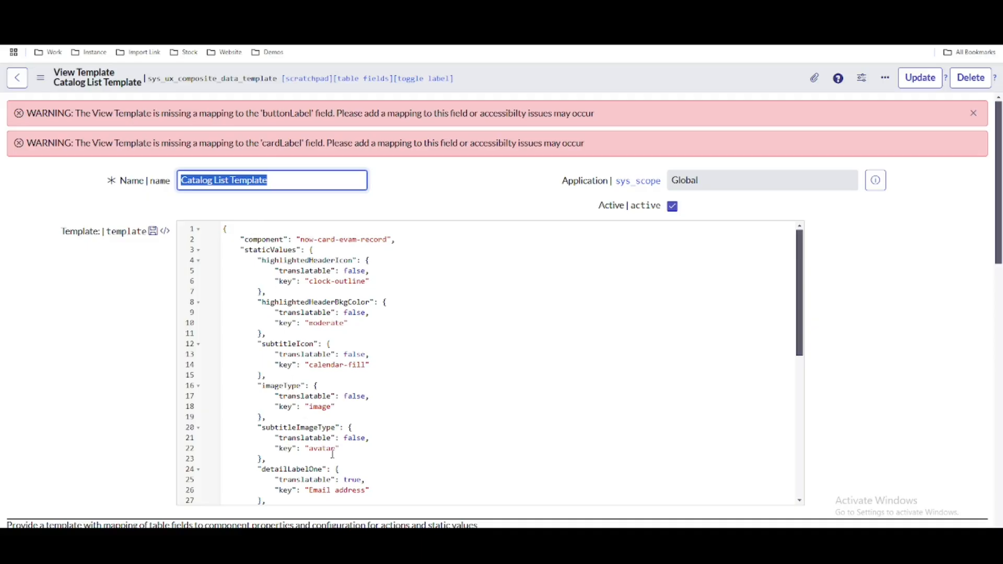
Review the static values and field mappings in the Catalog List Template's script, down to the detail value and action mappings
scroll(382, 454, "down", 1)
scroll(382, 453, "down", 7)
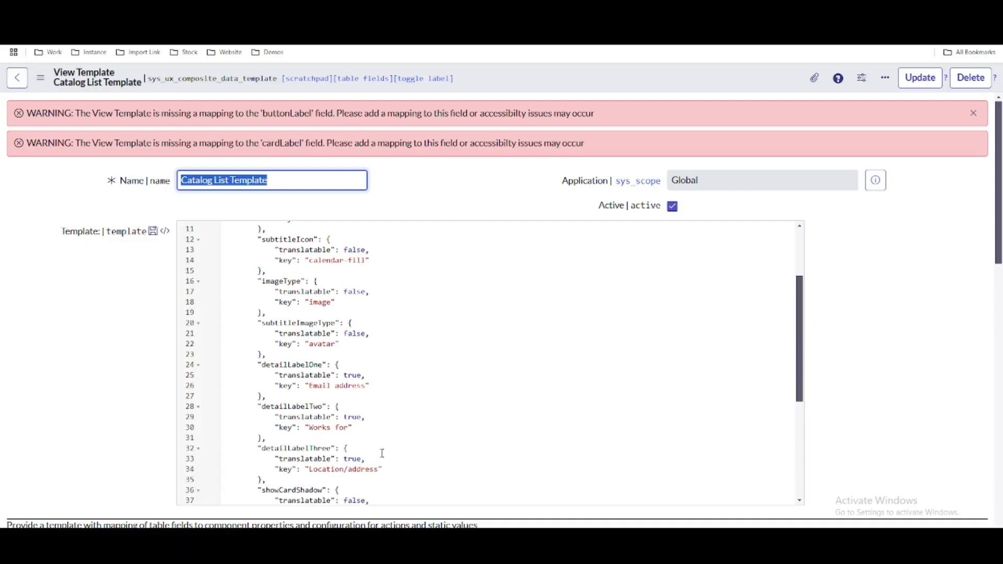
scroll(382, 453, "down", 2)
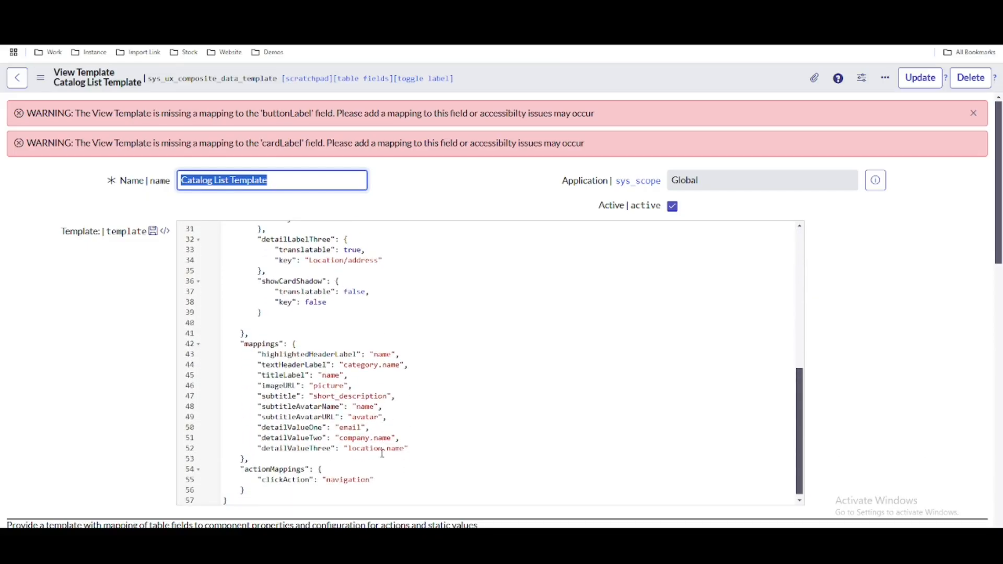
left_click(362, 410)
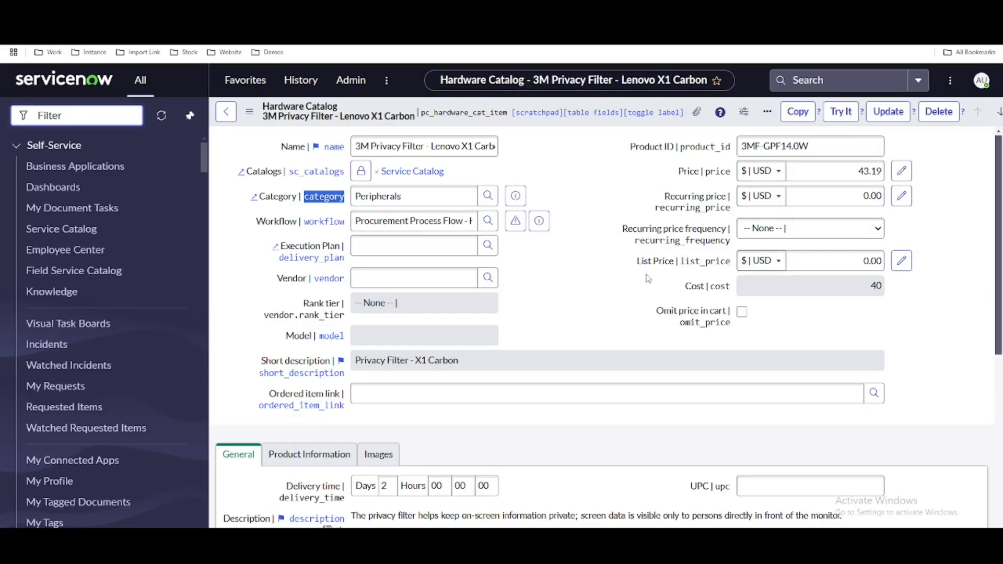
Examine the Product Information, General and Images sections of the 3M Privacy Filter - Lenovo X1 Carbon item for fields to map
left_click(281, 459)
scroll(491, 350, "down", 3)
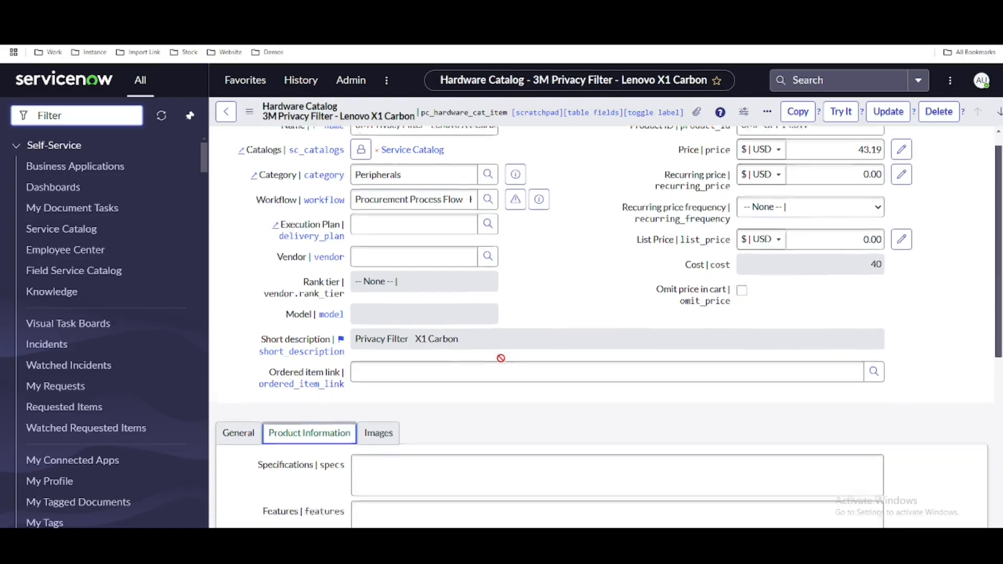
left_click(238, 298)
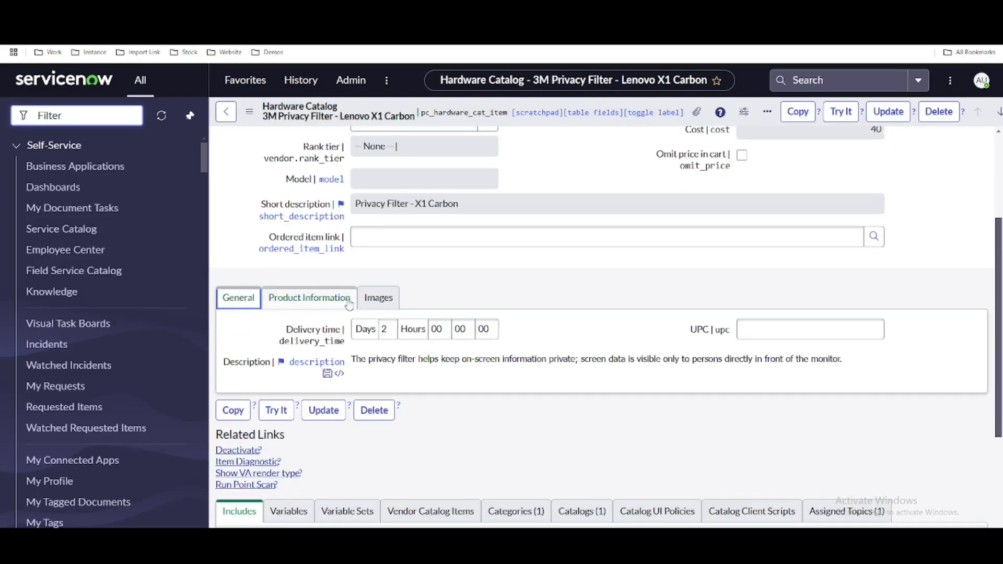
left_click(374, 300)
scroll(543, 281, "up", 3)
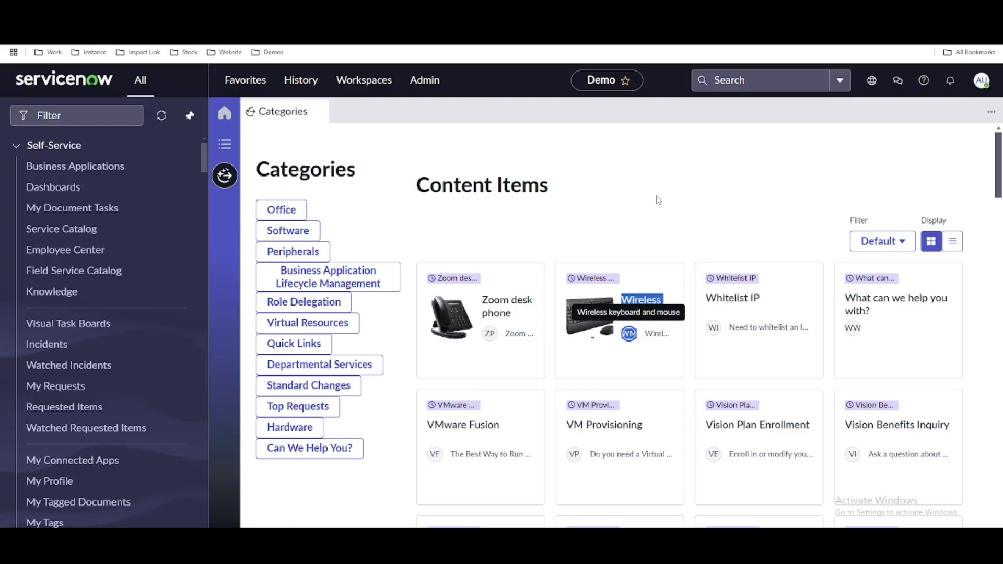
Select the Software and Peripherals categories on the Demo workspace page and compare the Content Items cards with the article list below
left_click(288, 231)
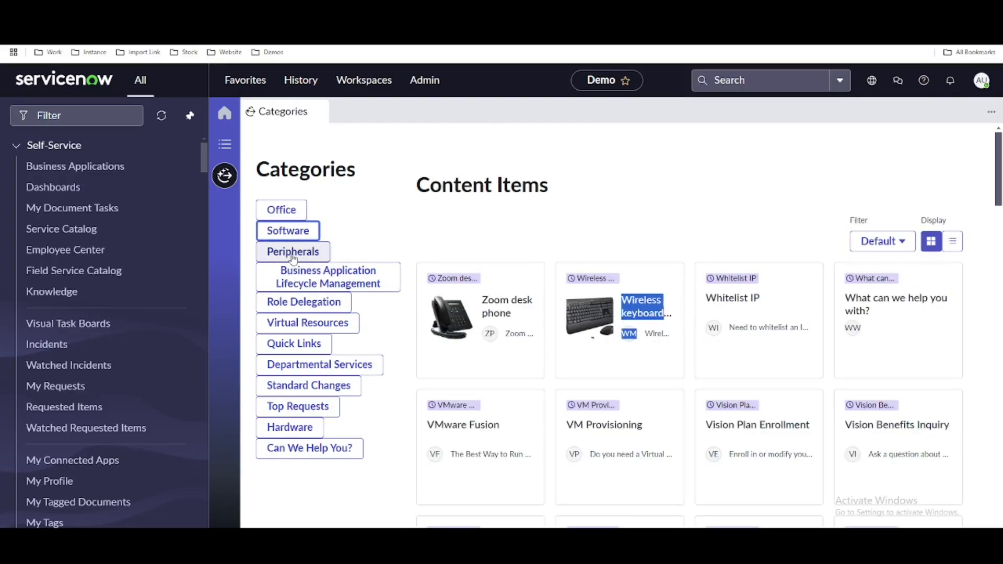
left_click(291, 255)
scroll(708, 266, "down", 14)
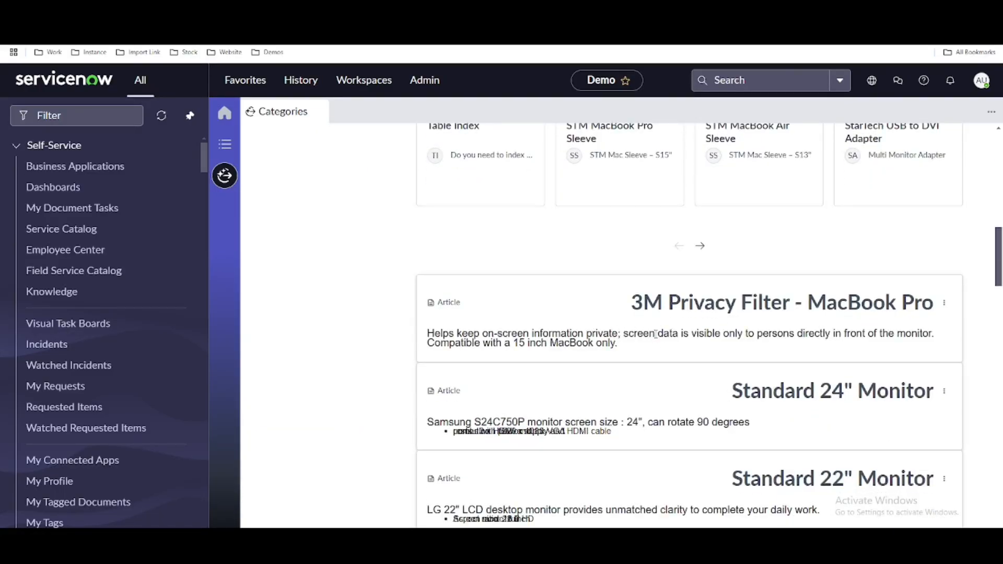
scroll(413, 302, "up", 12)
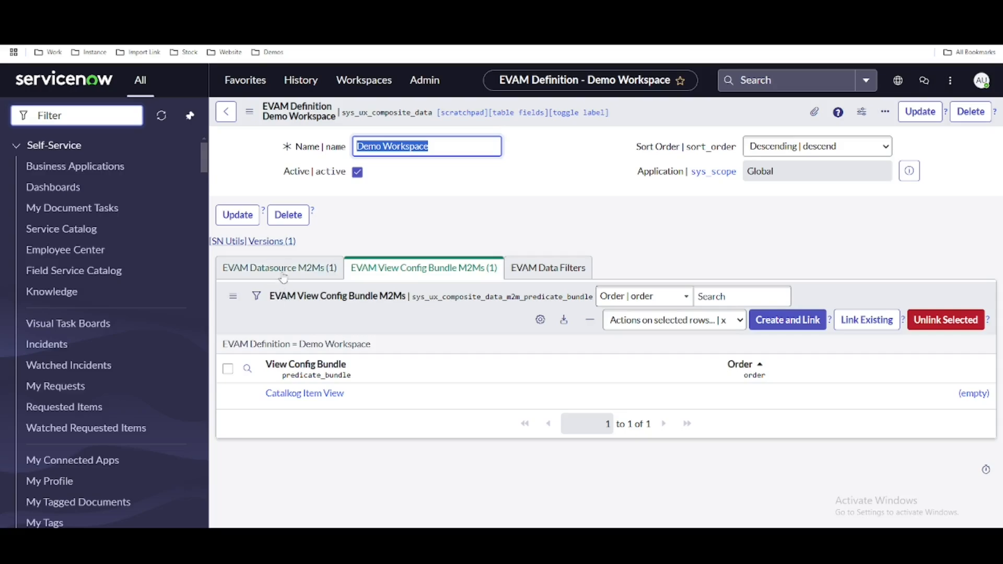
Open the Catalog Item datasource linked to the Demo Workspace EVAM definition
left_click(280, 267)
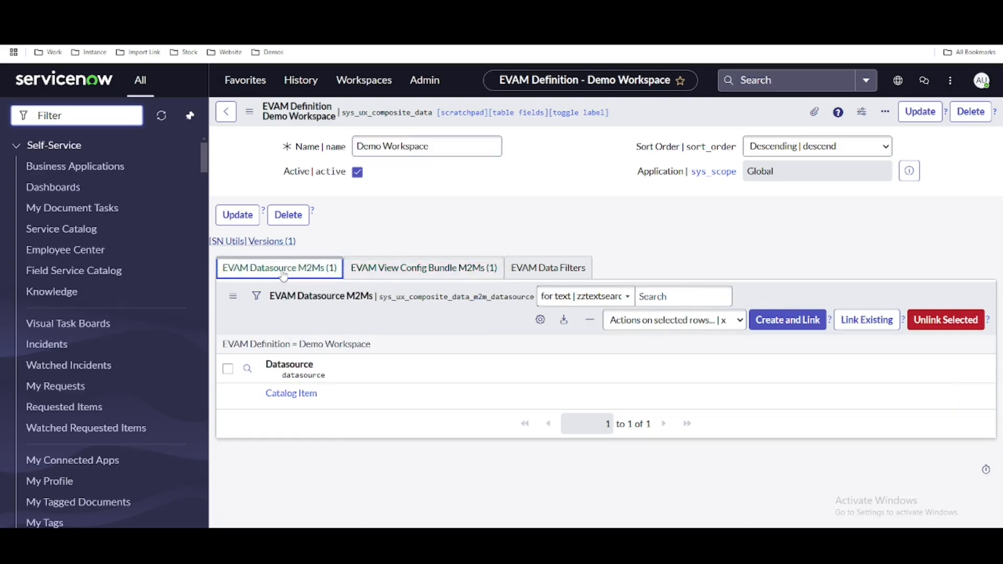
left_click(296, 395)
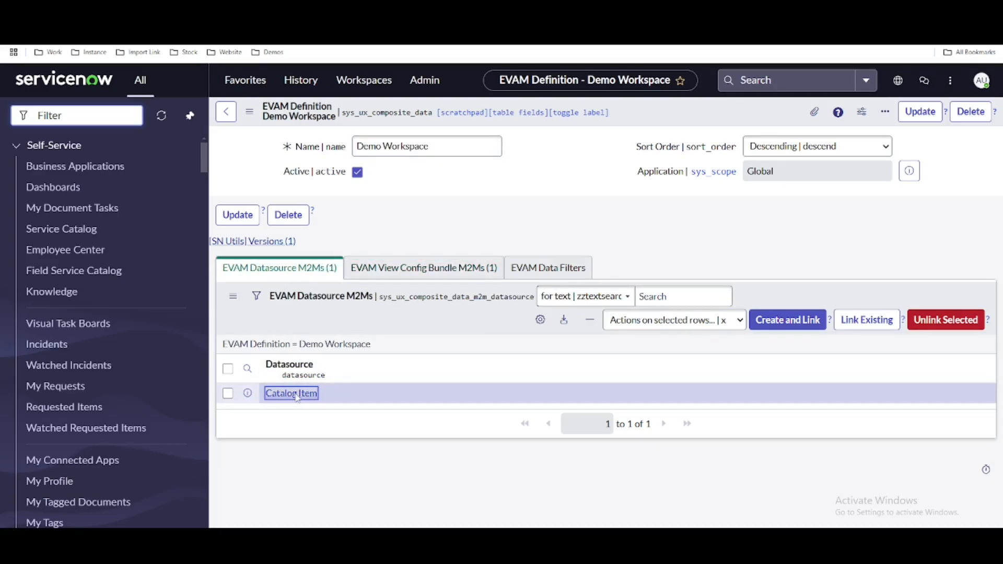